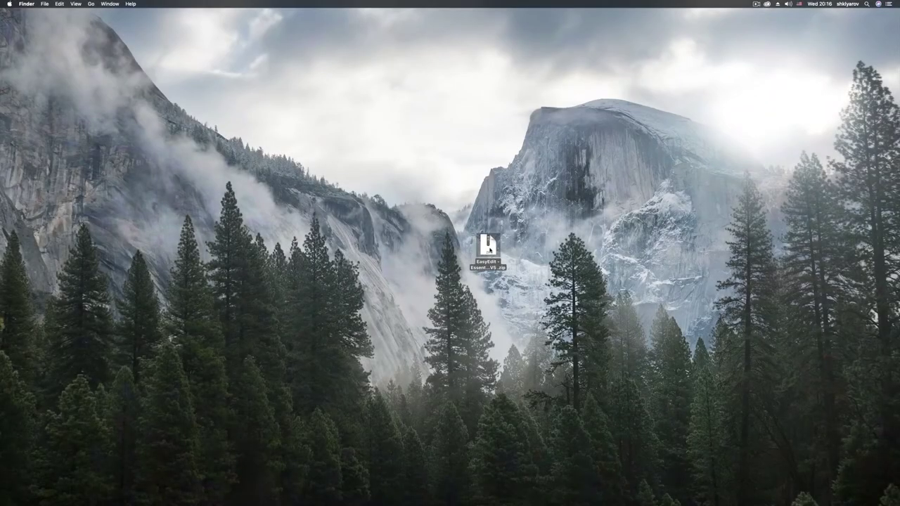
Unzip the EasyEdit template archive and open Movies > Motion Templates > Titles in the home folder.
double_click(489, 246)
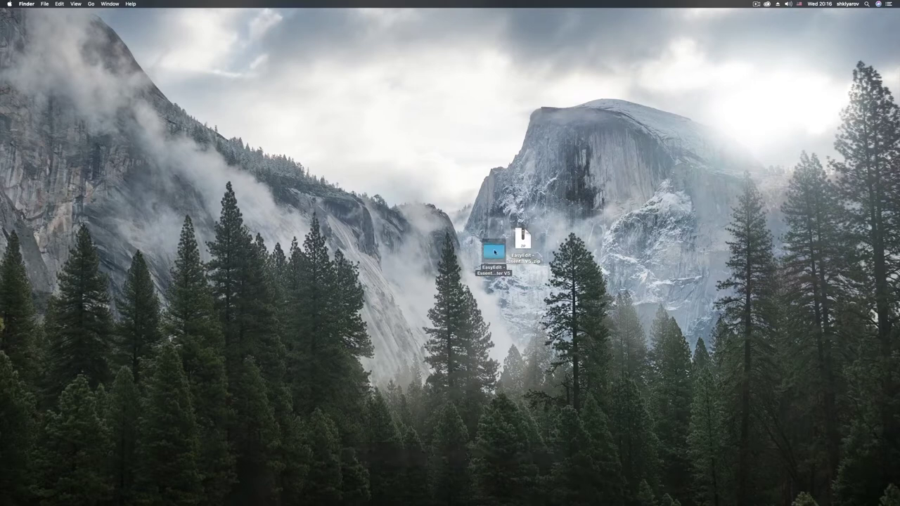
click(91, 4)
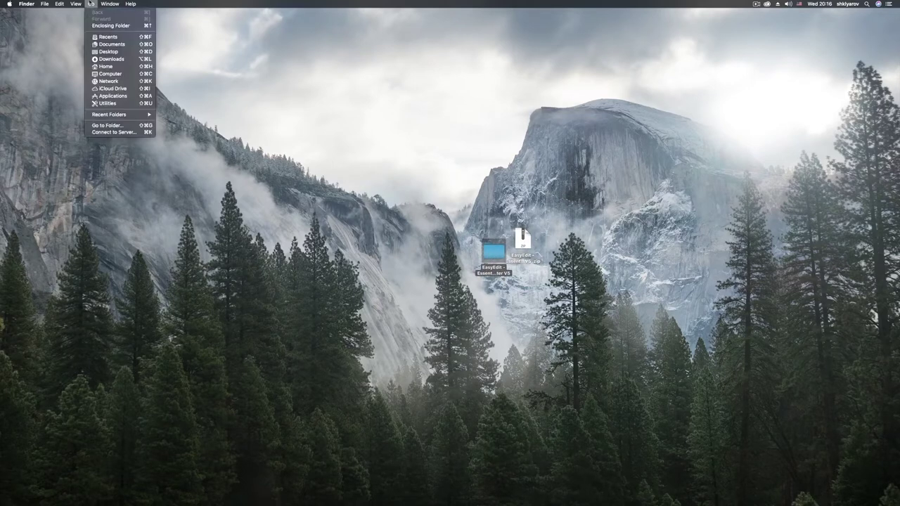
click(125, 67)
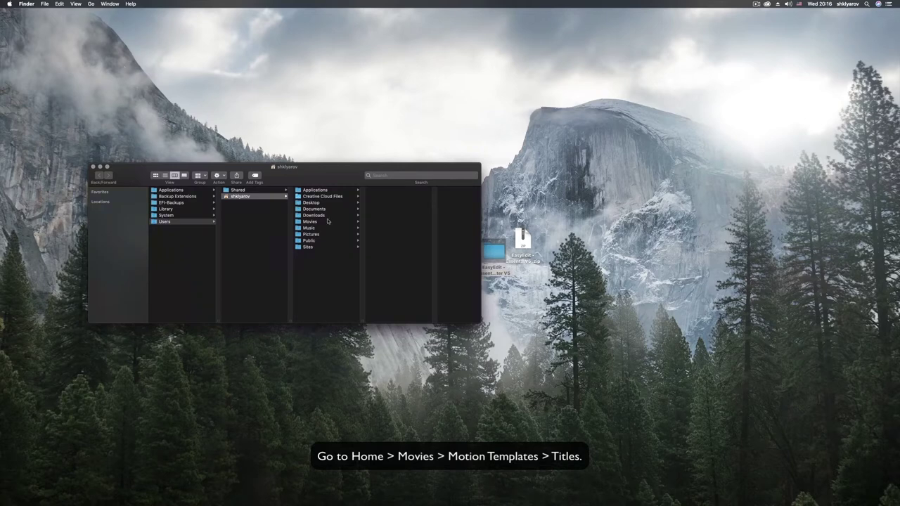
click(336, 222)
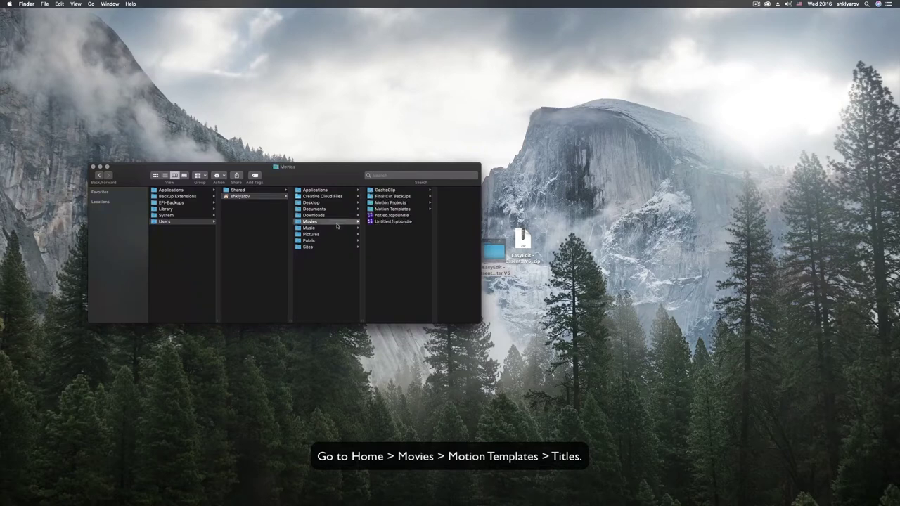
click(384, 209)
click(421, 215)
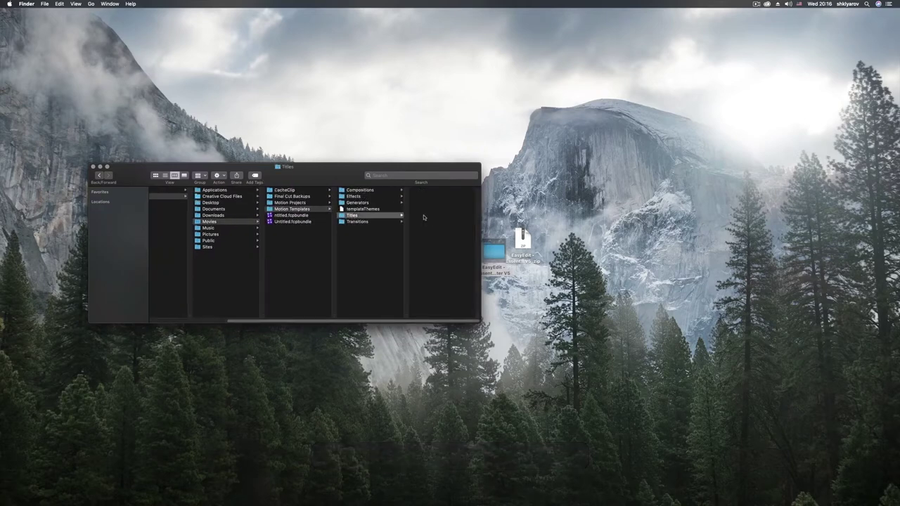
Copy the Essential Youtube Master V5 folder from 02_For_Final_Cut into Titles and close the template window.
double_click(497, 254)
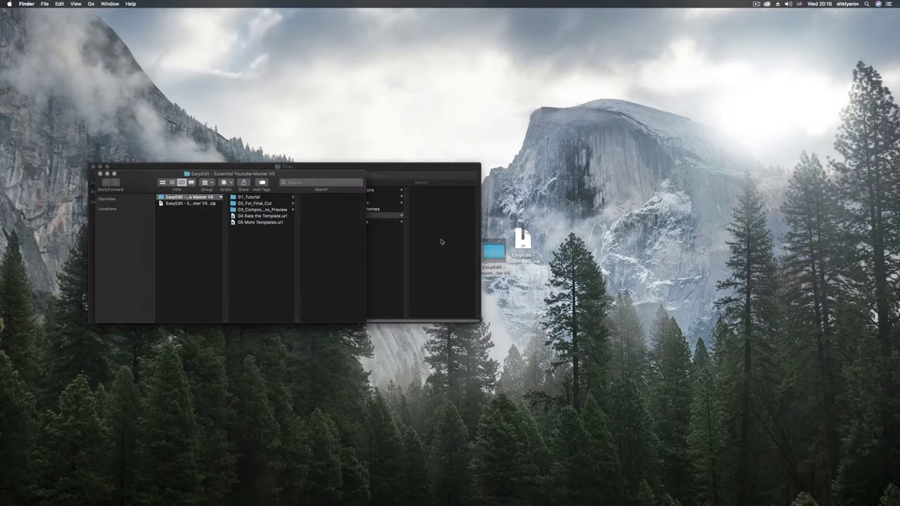
click(256, 203)
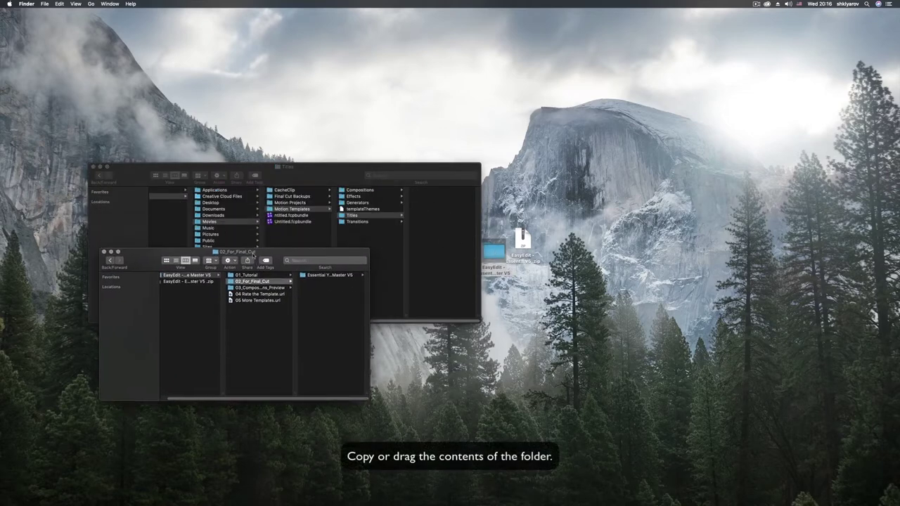
drag(252, 177, 252, 262)
click(334, 282)
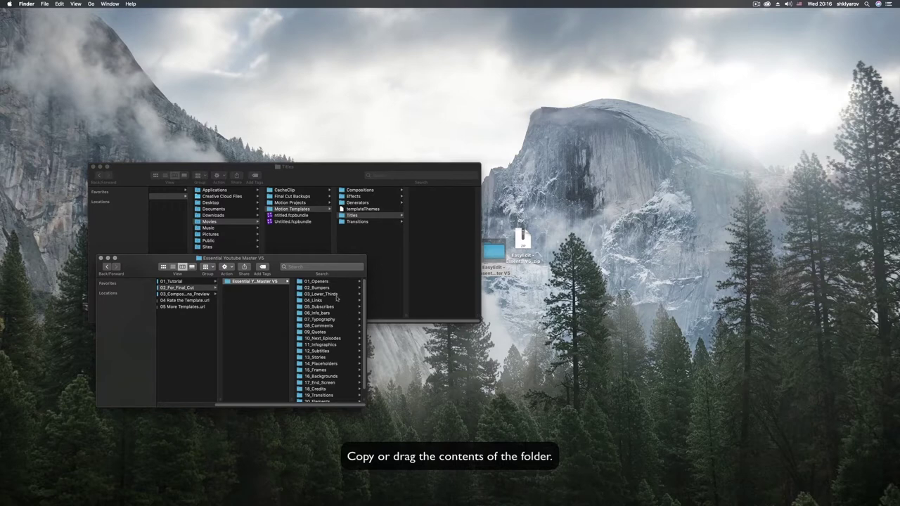
click(318, 282)
key(super+a)
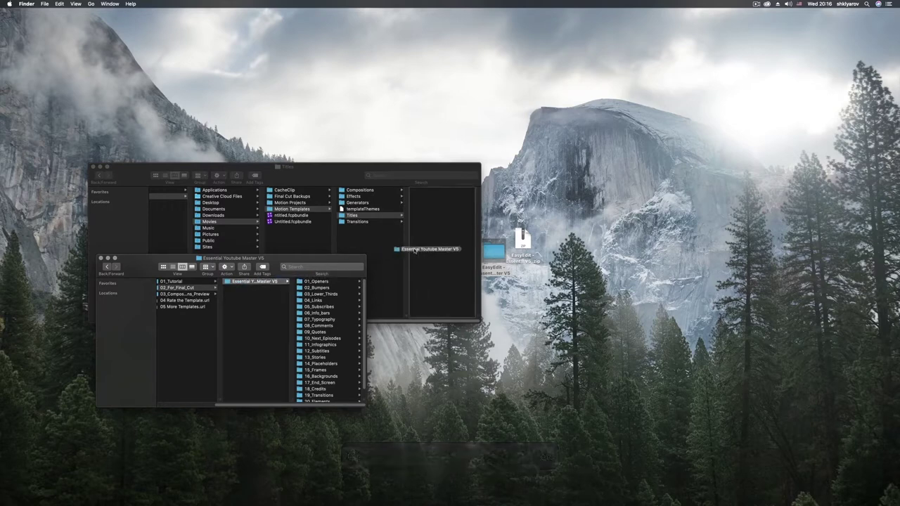
drag(317, 281, 420, 250)
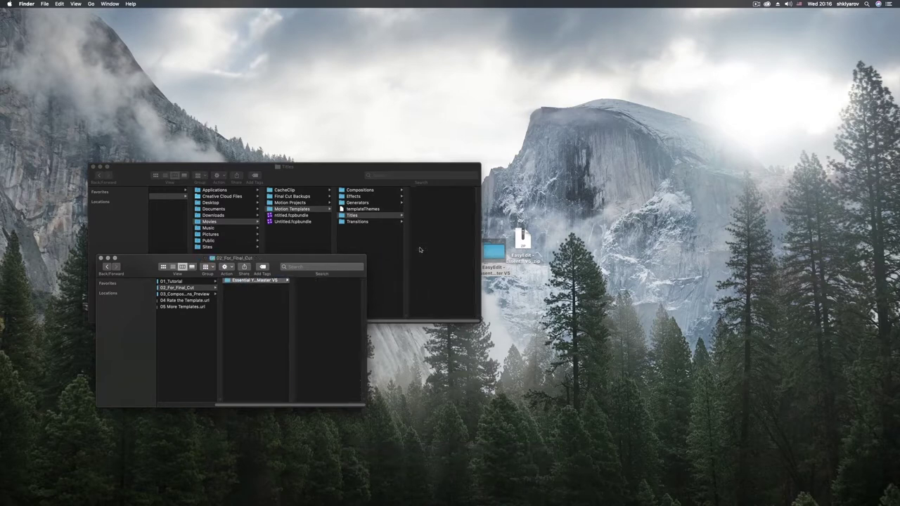
click(101, 258)
Close the Titles Finder window and launch Final Cut Pro from the Dock.
click(92, 167)
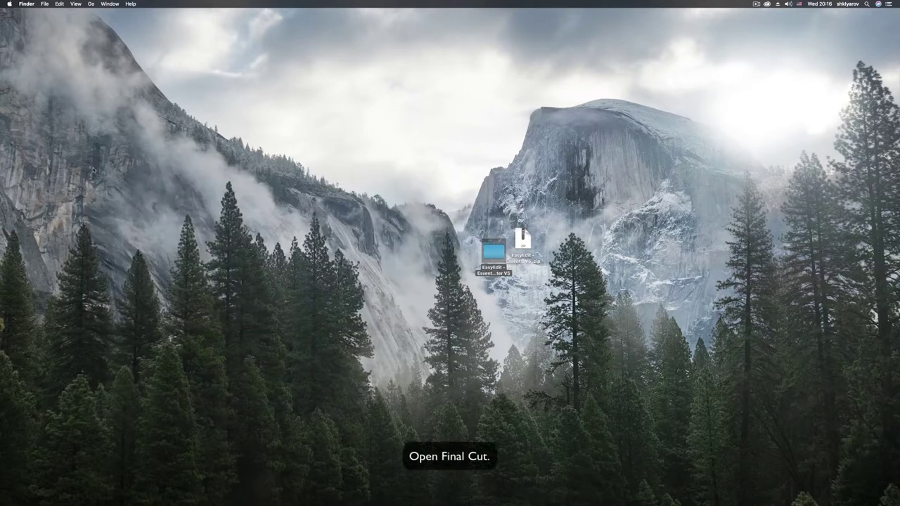
mouse_move(461, 502)
click(494, 502)
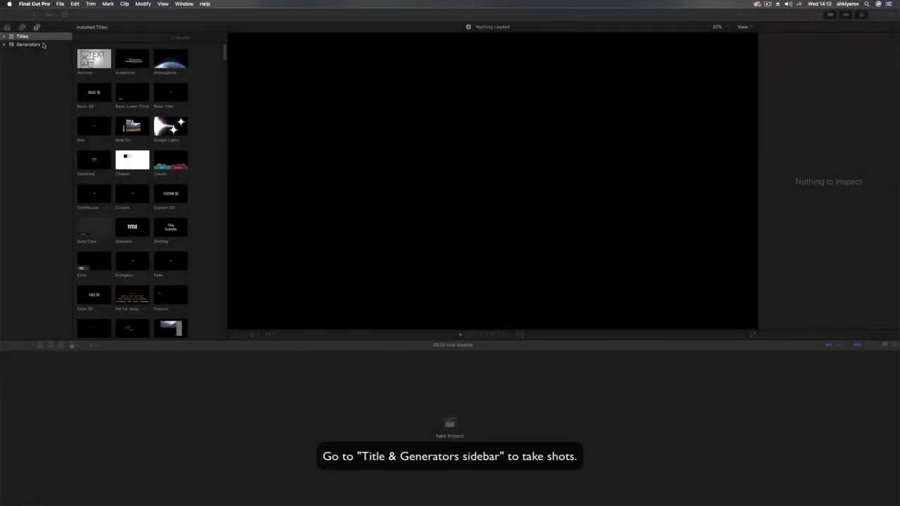
Expand the title categories, select Essential Youtube Master V5 and scroll through its templates.
click(4, 37)
click(55, 94)
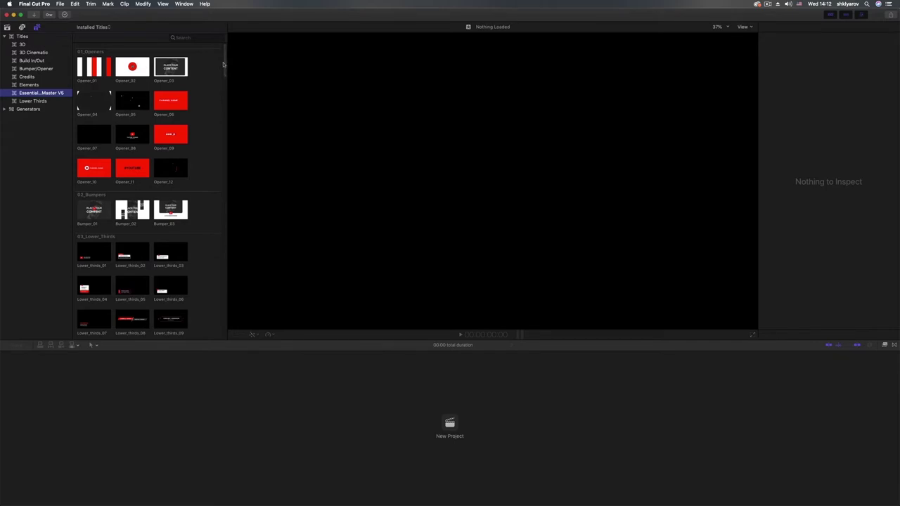
drag(224, 64, 227, 266)
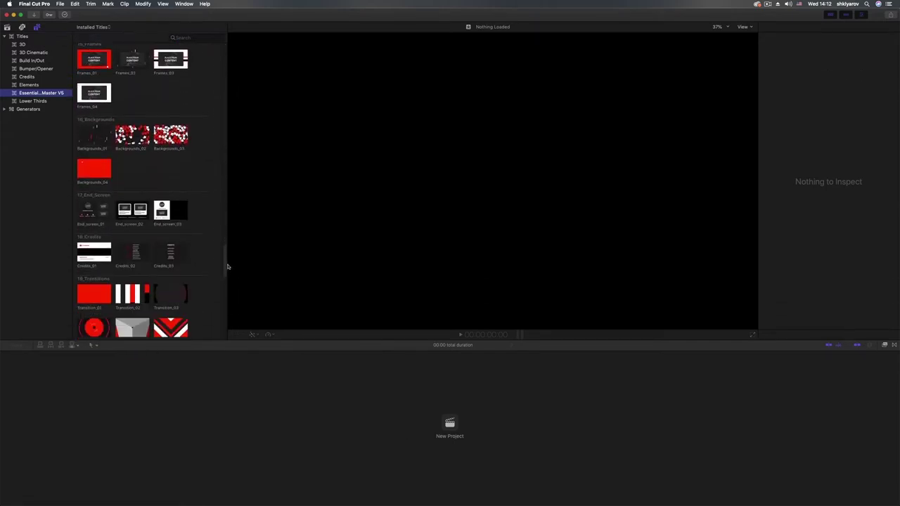
drag(227, 266, 232, 63)
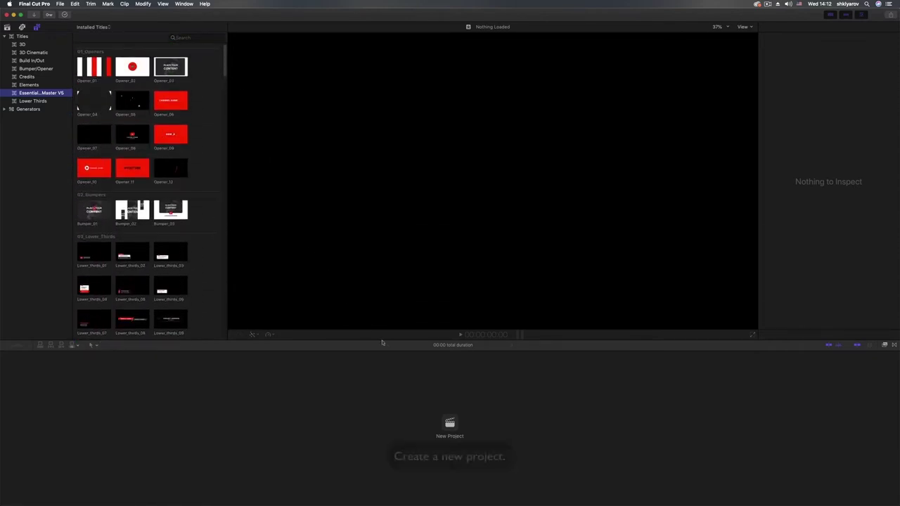
Create a new project with default settings and select the Links_02 template under 04_Links.
click(450, 423)
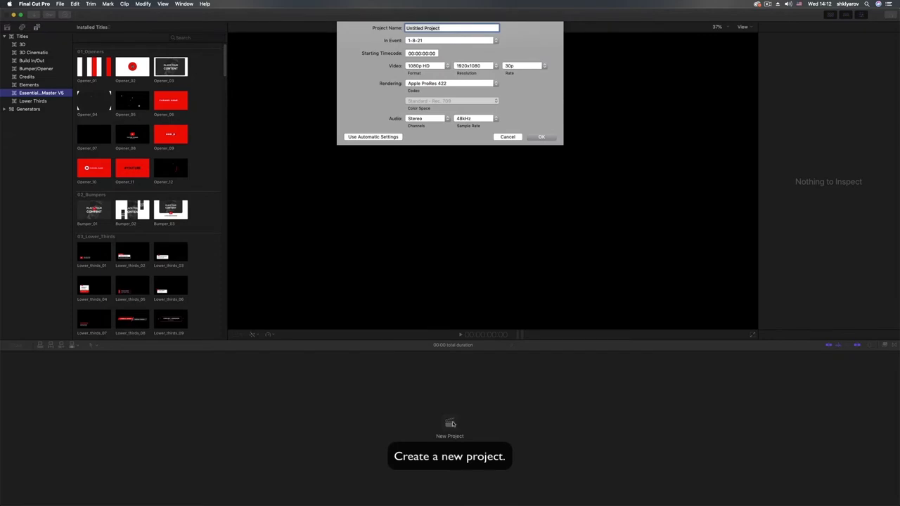
key(Return)
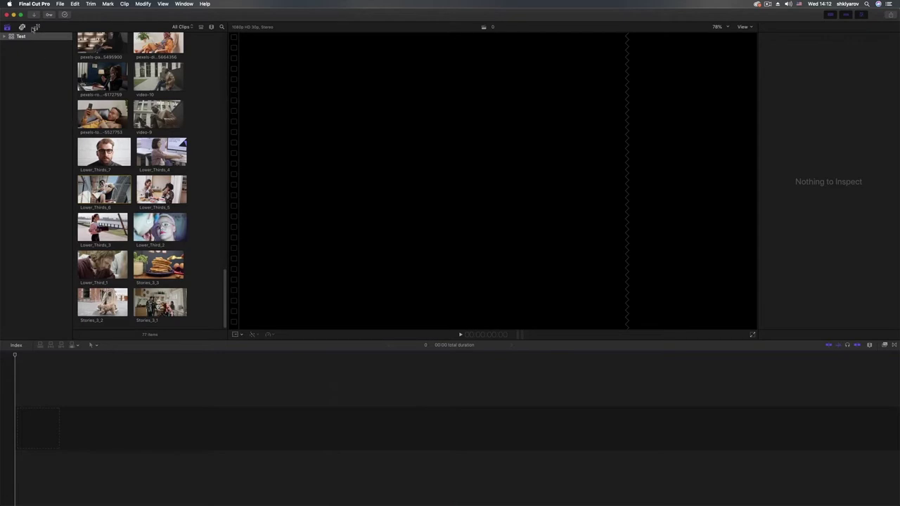
click(34, 28)
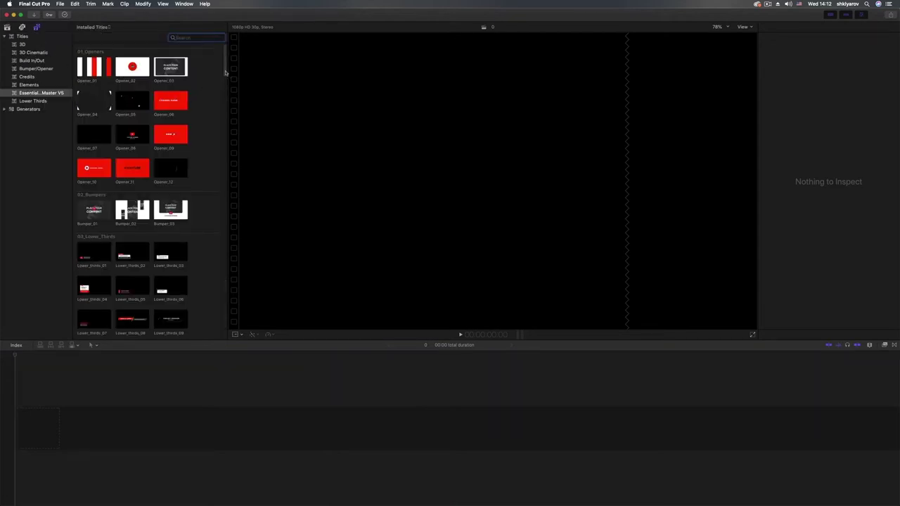
drag(226, 72, 229, 111)
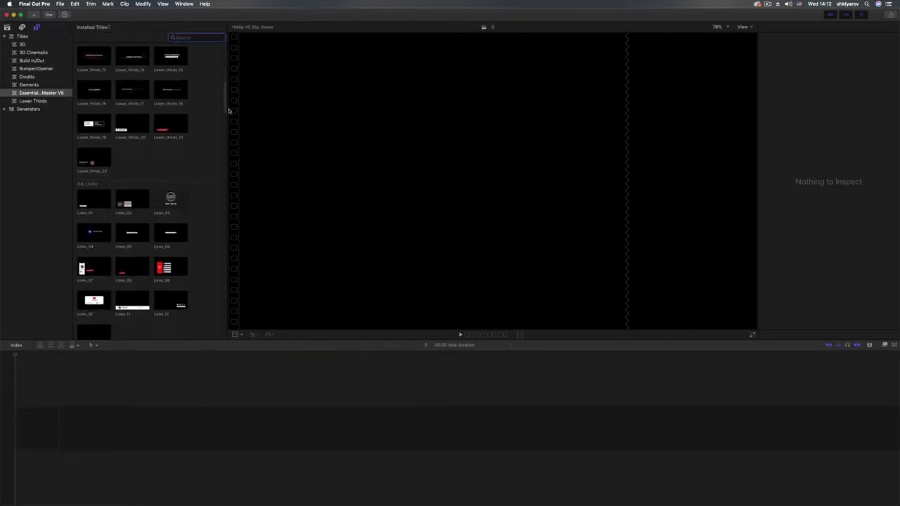
click(130, 174)
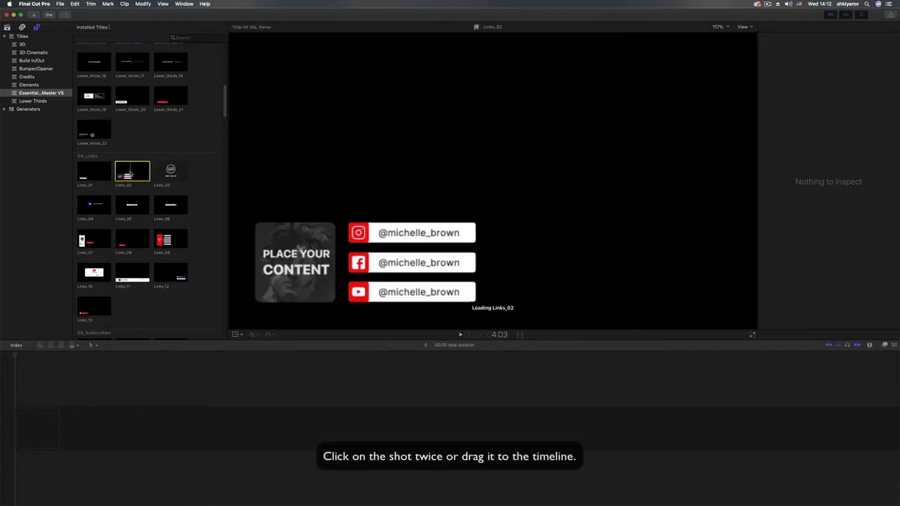
Add Links_02 to the start of the timeline, zoom in and play back its animation.
drag(129, 174, 31, 417)
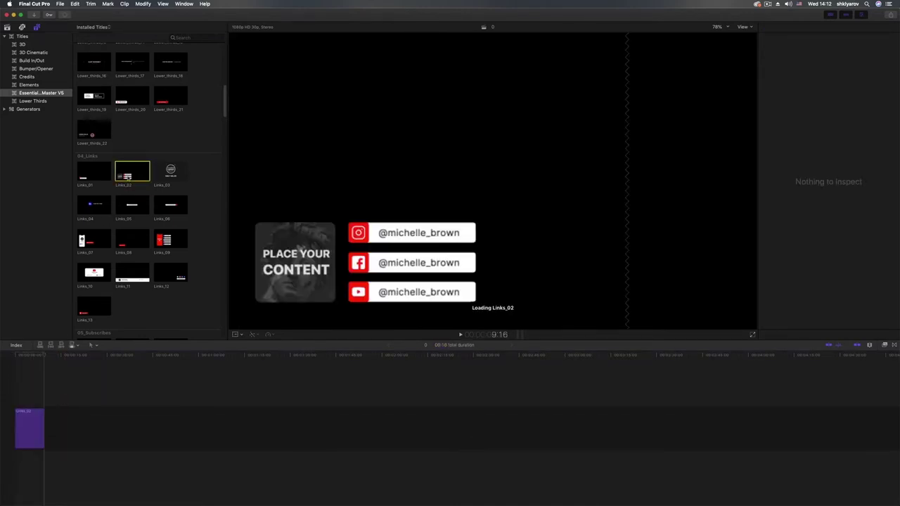
key(super+equal)
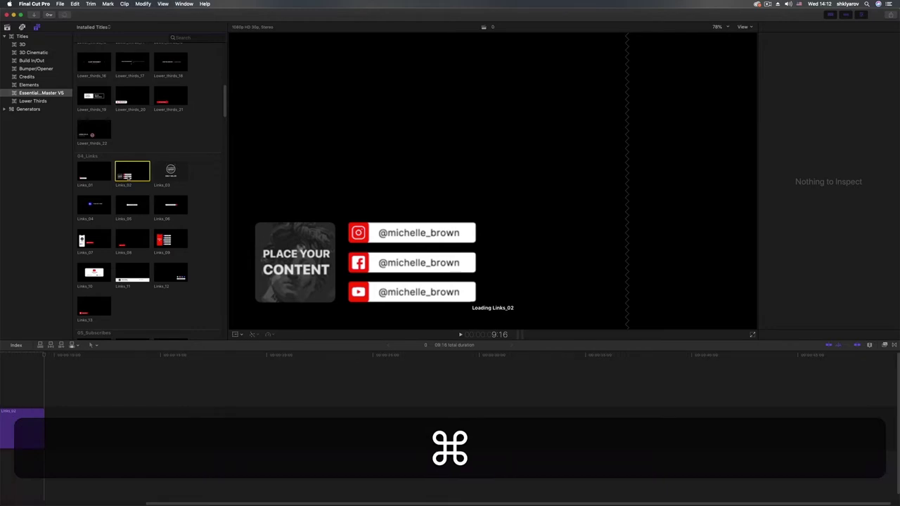
key(super+equal)
key(space)
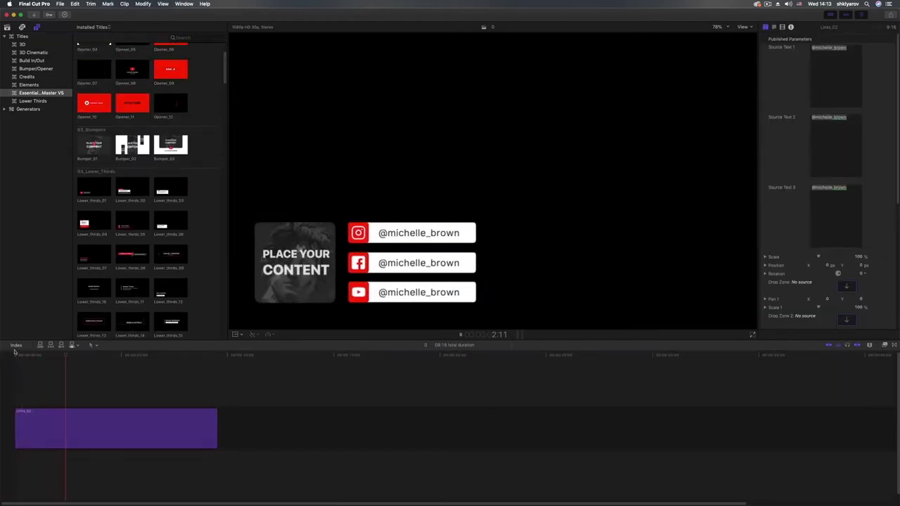
key(space)
mouse_move(71, 360)
mouse_down()
mouse_move(45, 359)
mouse_move(189, 361)
mouse_move(119, 359)
mouse_up()
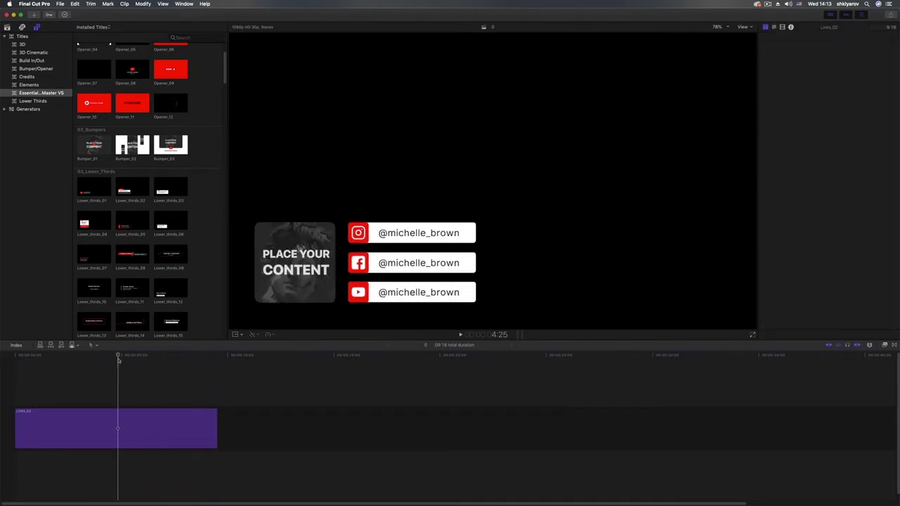
Lengthen the clip, undo to keep its 9:18 duration, and park the playhead on the full title.
click(214, 427)
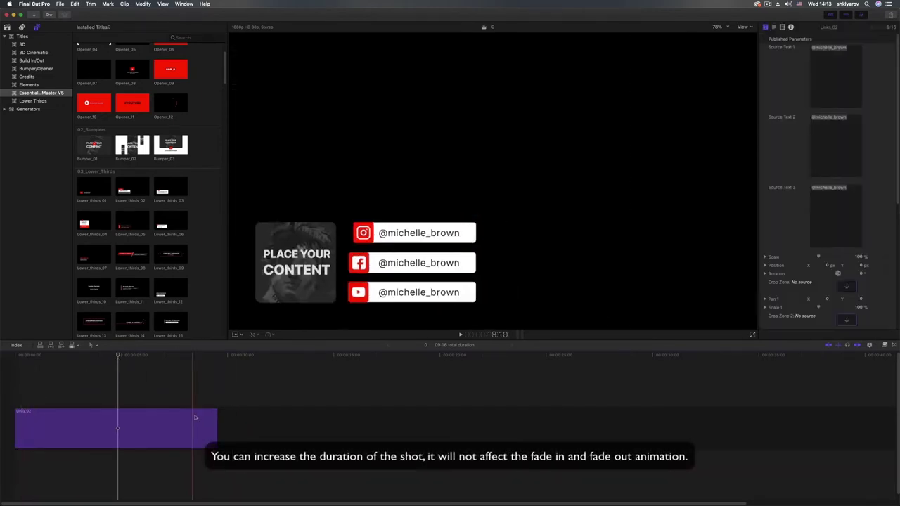
drag(215, 426, 341, 426)
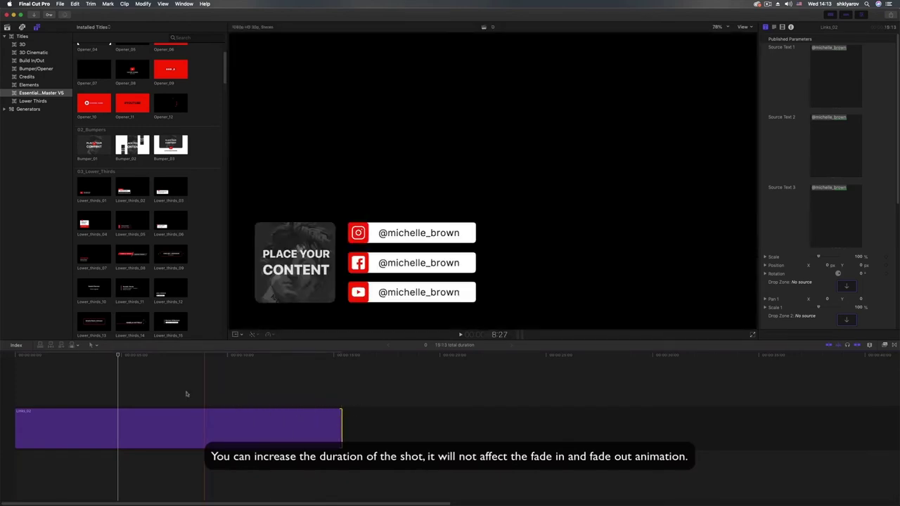
mouse_move(88, 358)
mouse_down()
mouse_move(49, 360)
mouse_move(342, 370)
mouse_up()
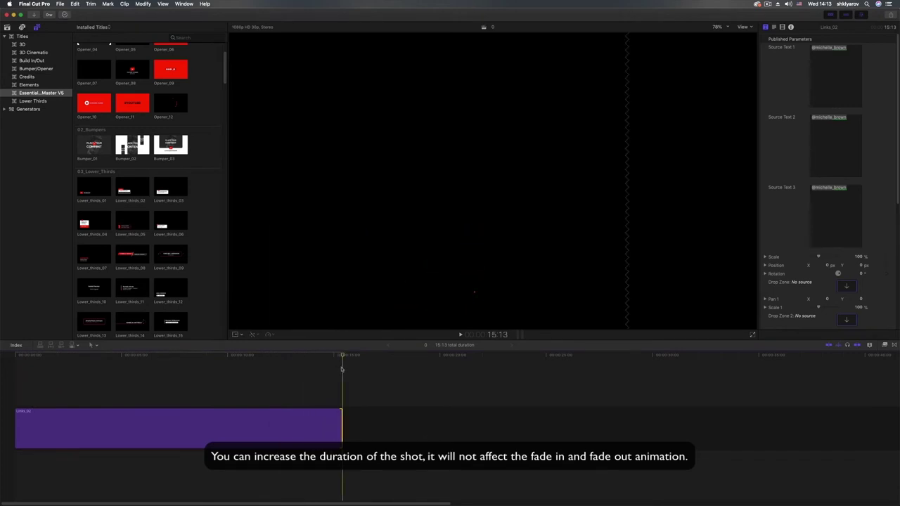
key(super+z)
click(96, 356)
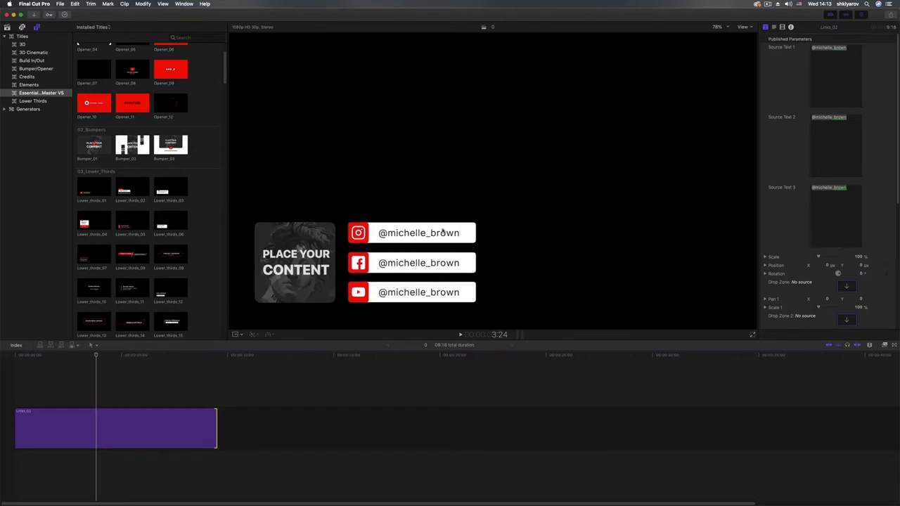
Set the three link icons to Facebook, Skype and Behance.
drag(896, 161, 898, 278)
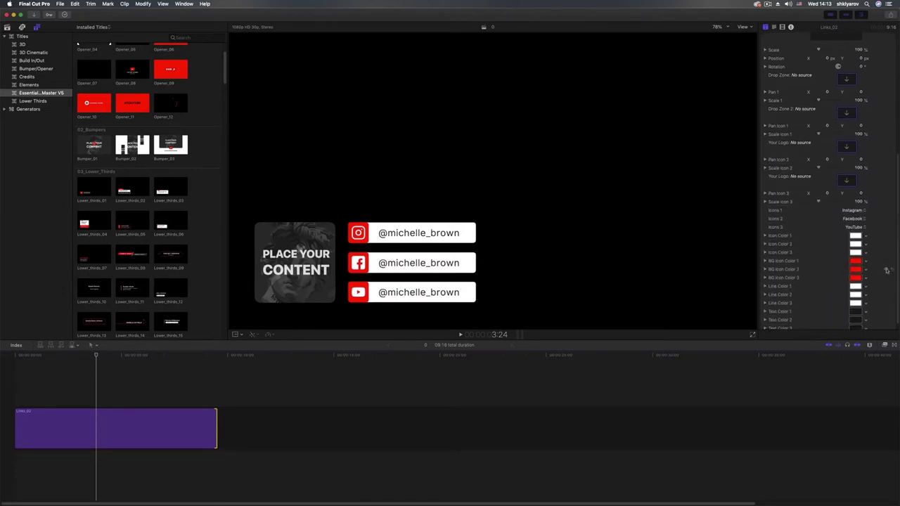
click(851, 211)
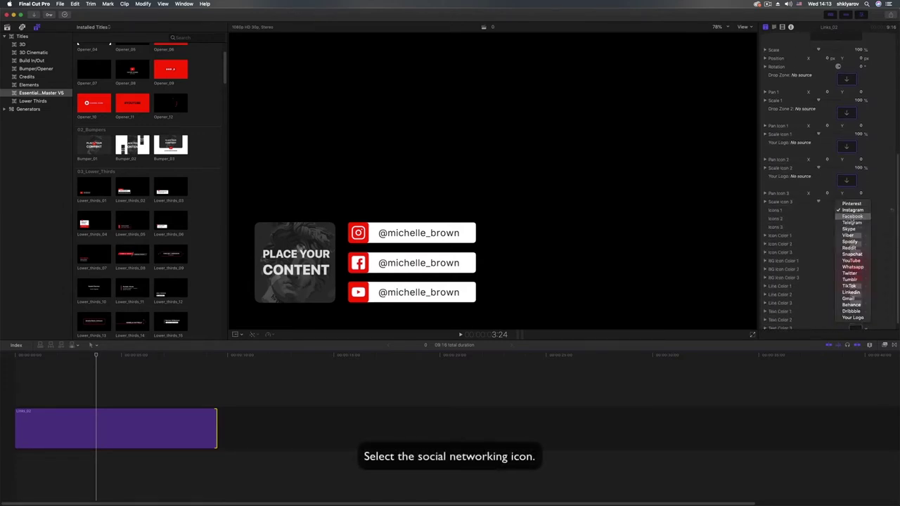
click(852, 219)
click(852, 219)
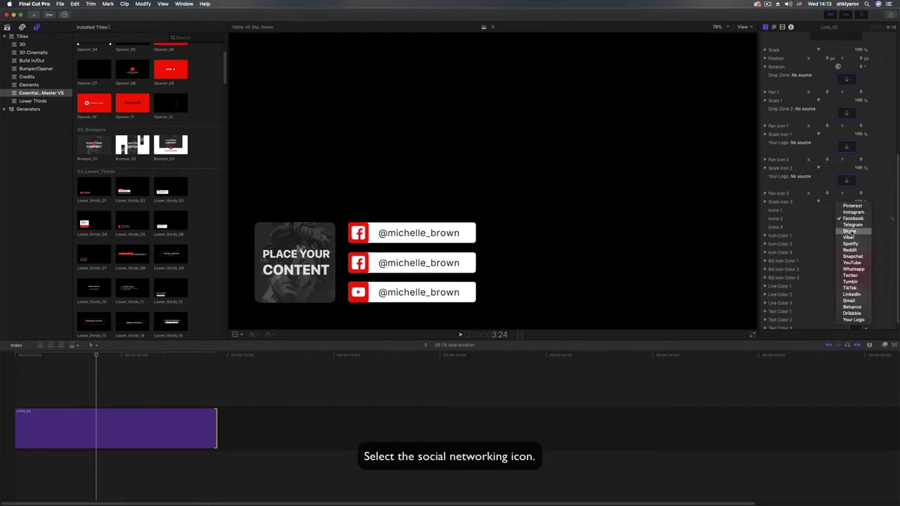
click(851, 231)
click(853, 227)
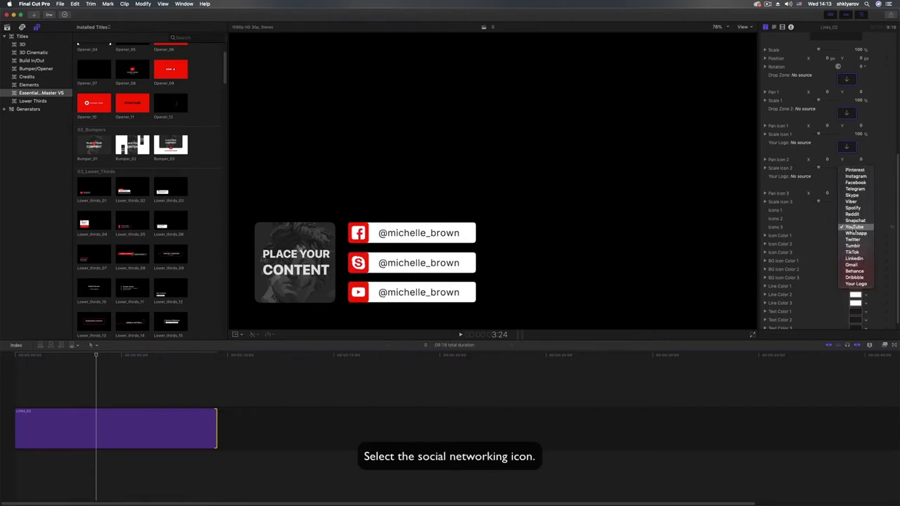
click(858, 274)
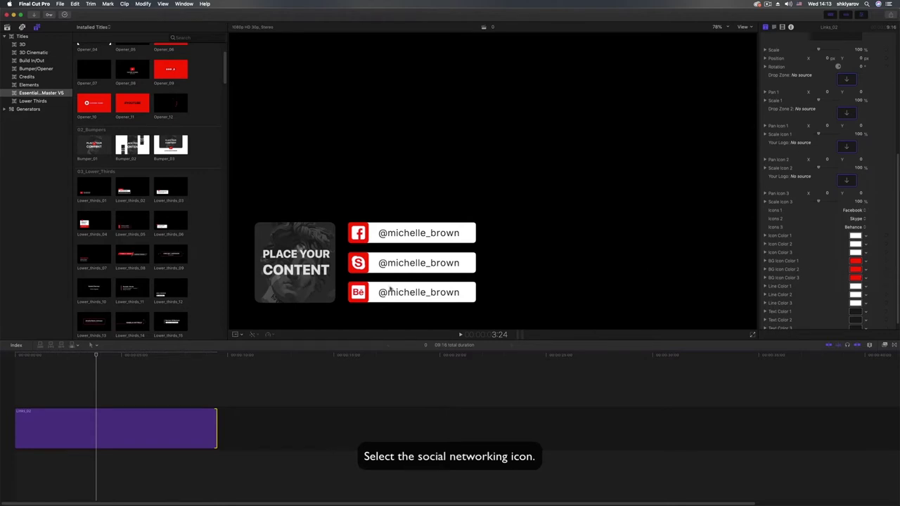
Make all three icon glyphs purple and all three icon badges white.
click(854, 236)
click(736, 152)
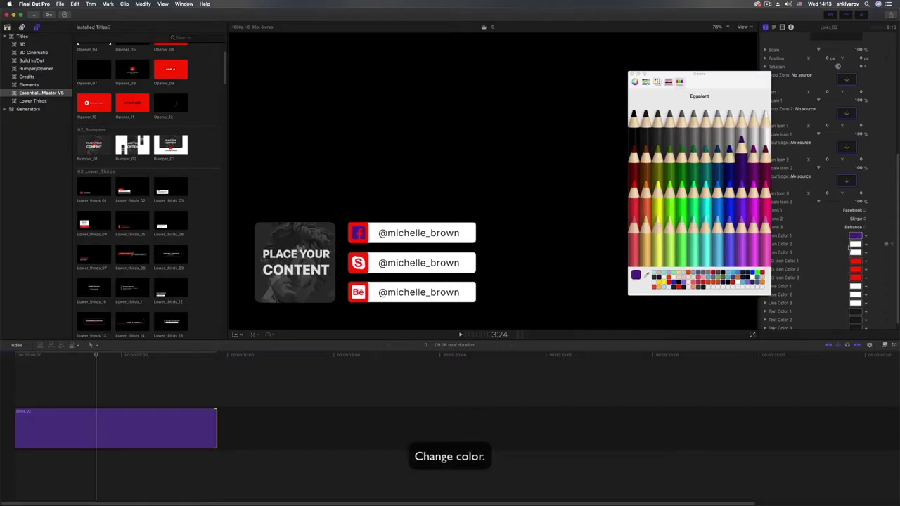
click(854, 244)
click(736, 151)
click(855, 261)
click(765, 116)
click(855, 269)
click(765, 116)
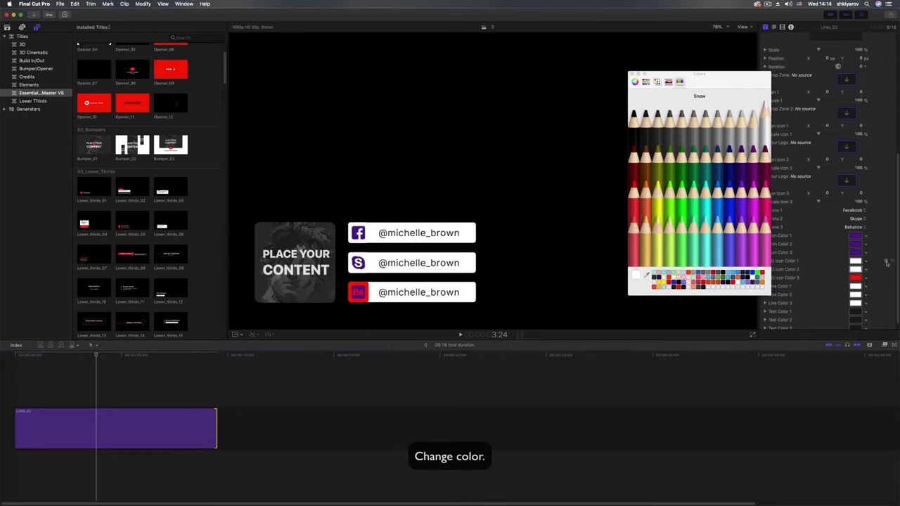
click(855, 277)
Make the three link bars eggplant purple and the three handle texts white.
click(855, 286)
click(740, 148)
click(855, 295)
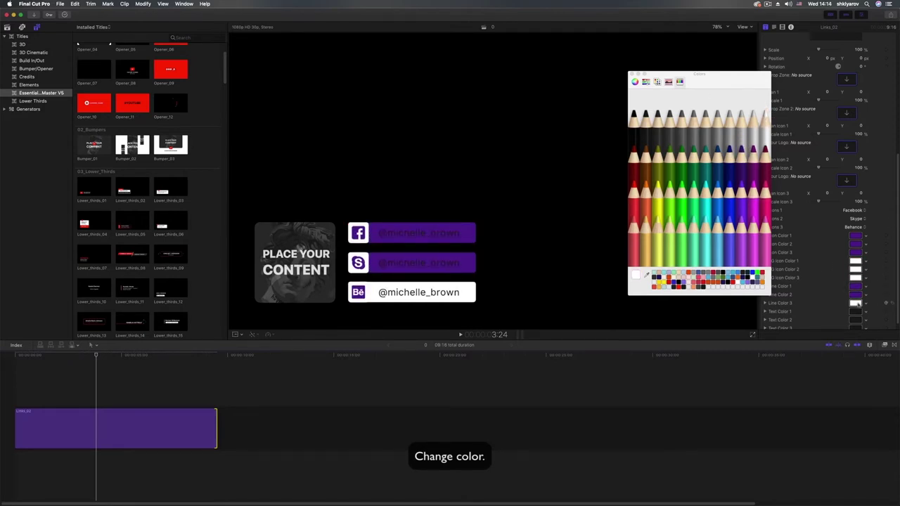
click(855, 303)
click(855, 312)
click(765, 109)
click(855, 320)
click(765, 109)
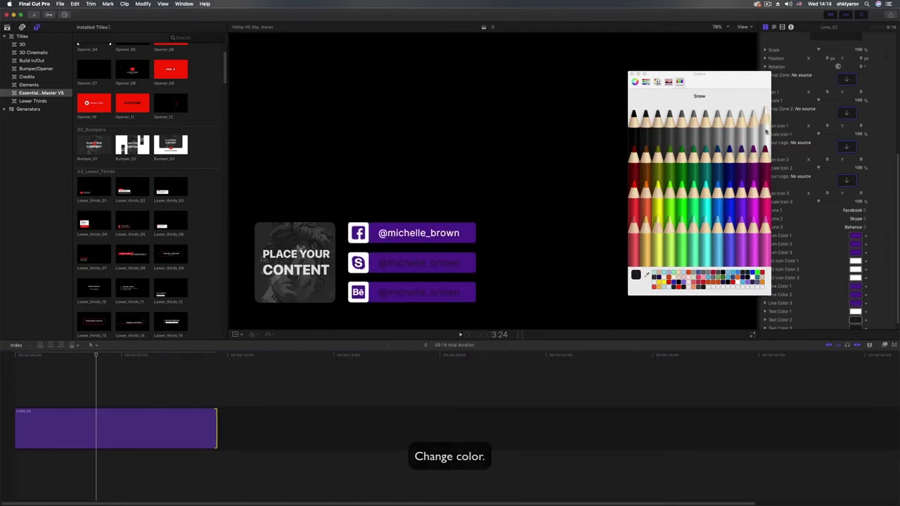
click(855, 321)
click(765, 109)
click(631, 74)
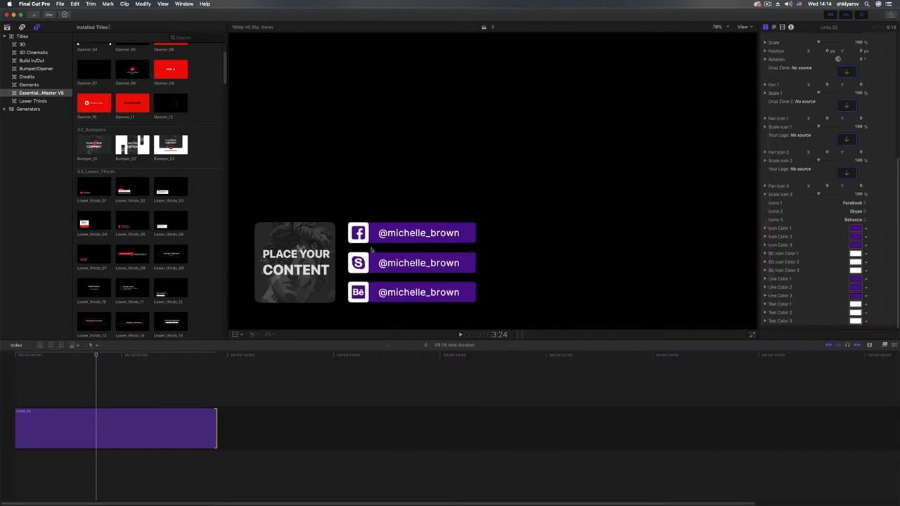
Play the title from the start, then scrub the Title Scale value down to shrink it.
key(Home)
key(space)
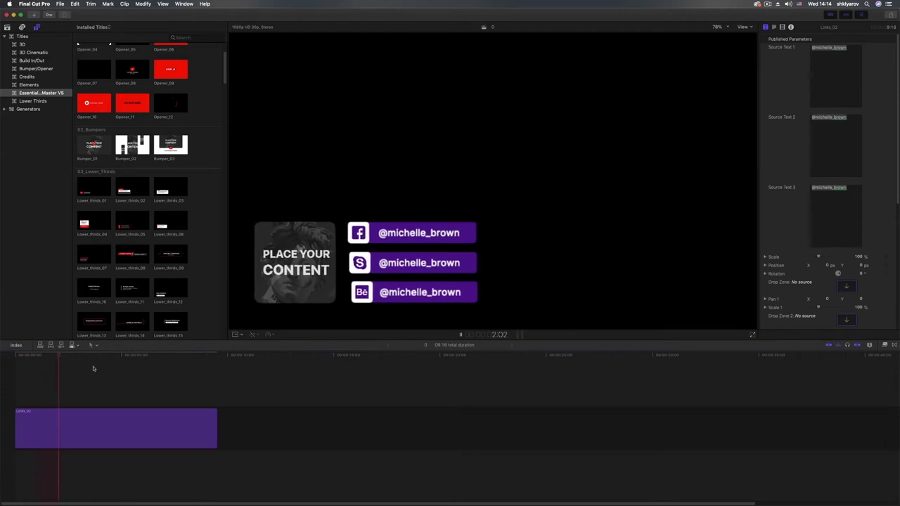
key(space)
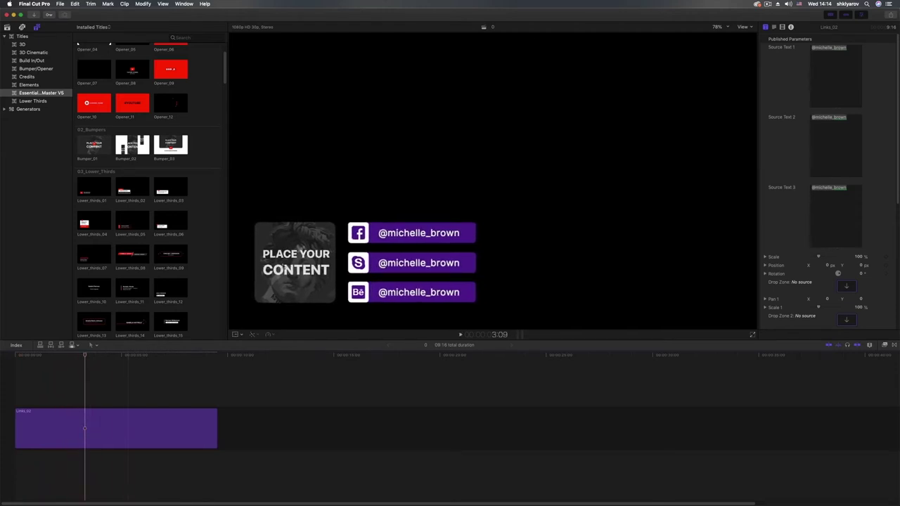
double_click(411, 235)
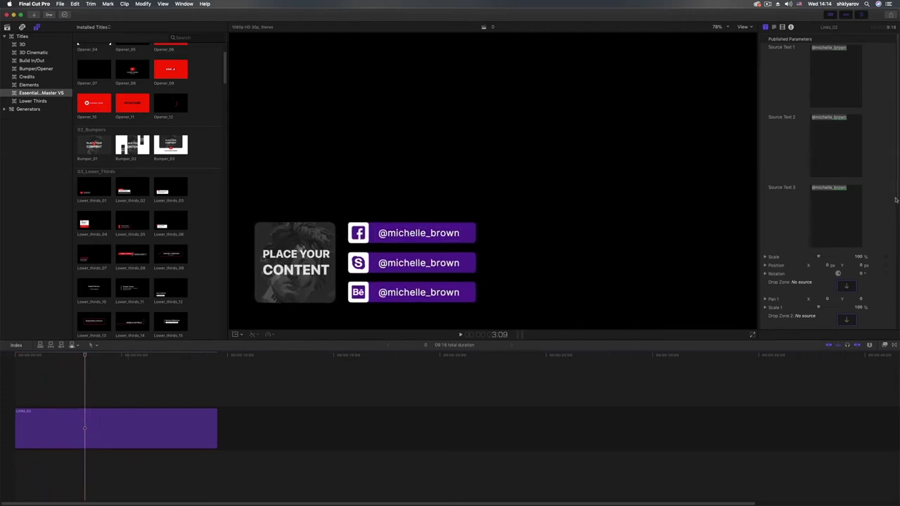
scroll(895, 200, down, 5)
mouse_move(859, 170)
mouse_down()
mouse_move(872, 170)
mouse_move(828, 180)
mouse_up()
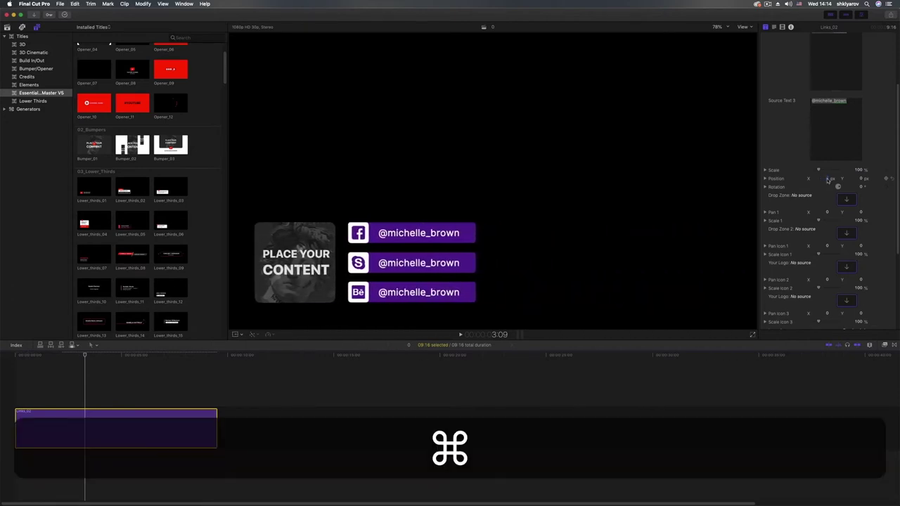
Try rotating, corner-resizing and moving the title 250 px right, undoing each change.
drag(859, 190, 862, 188)
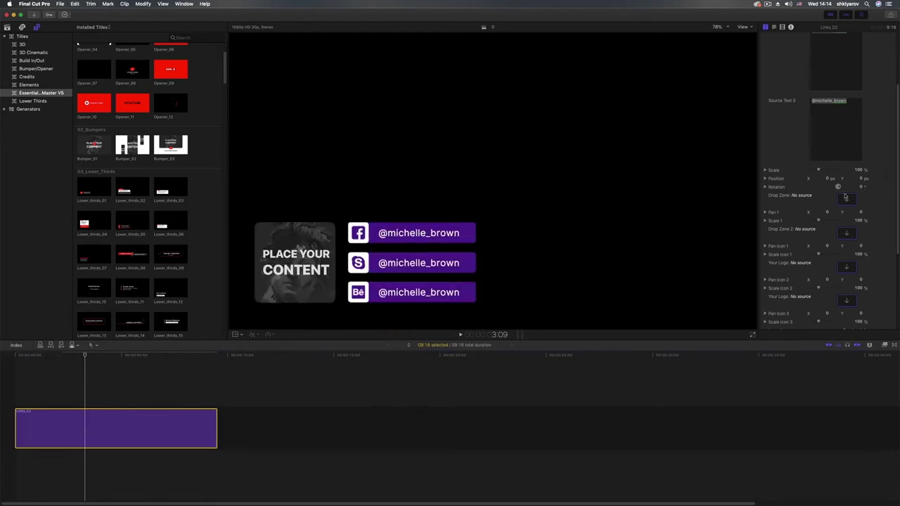
click(236, 333)
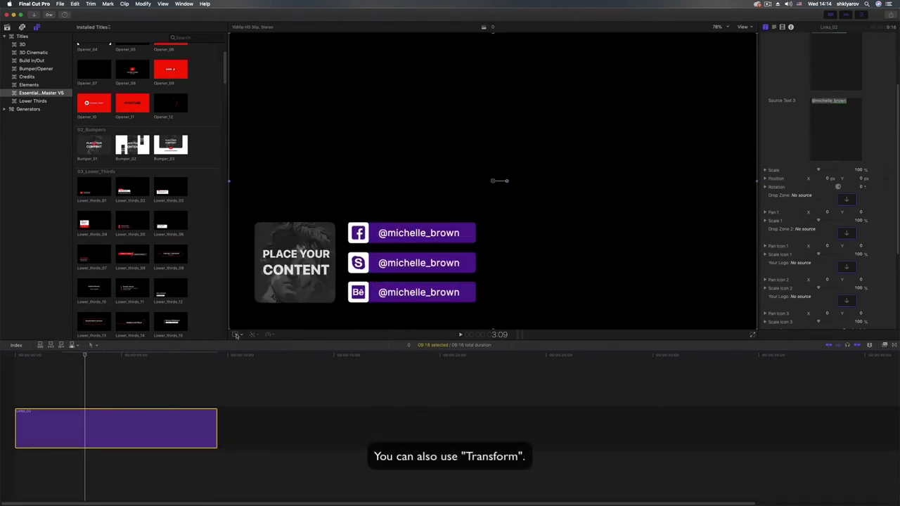
drag(233, 326, 251, 302)
key(ctrl+z)
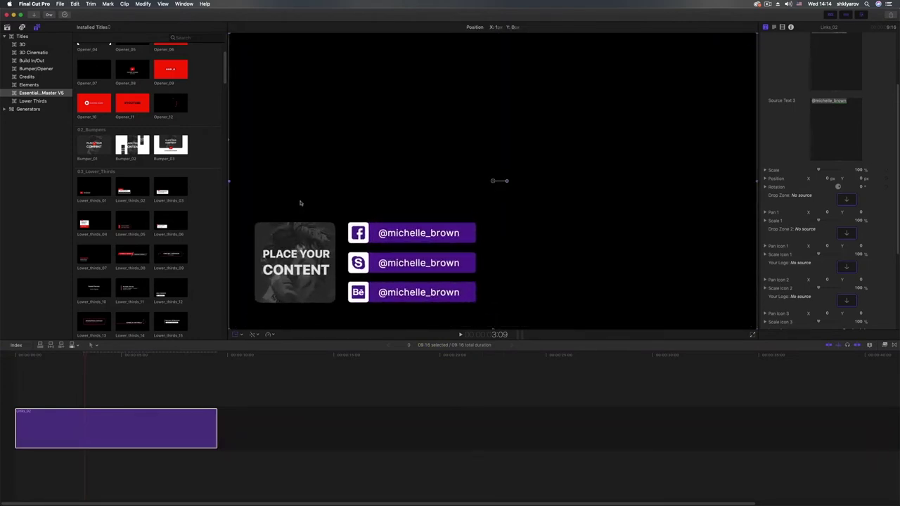
mouse_move(301, 201)
mouse_down()
mouse_move(476, 201)
mouse_move(505, 172)
mouse_up()
key(ctrl+z)
key(ctrl+z)
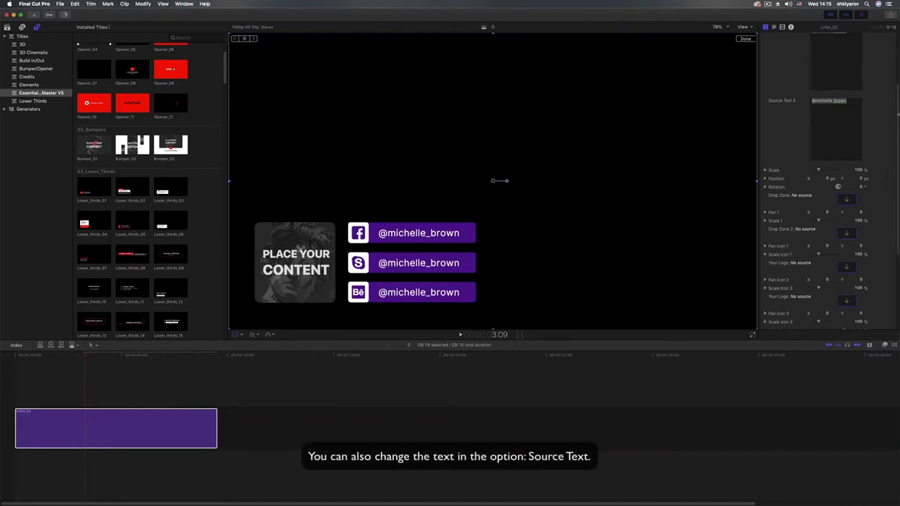
scroll(881, 70, up, 3)
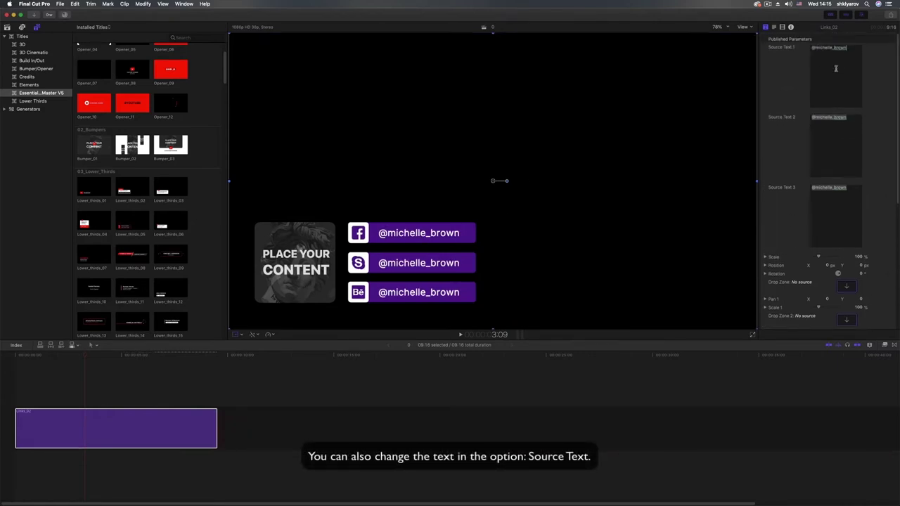
drag(812, 48, 848, 57)
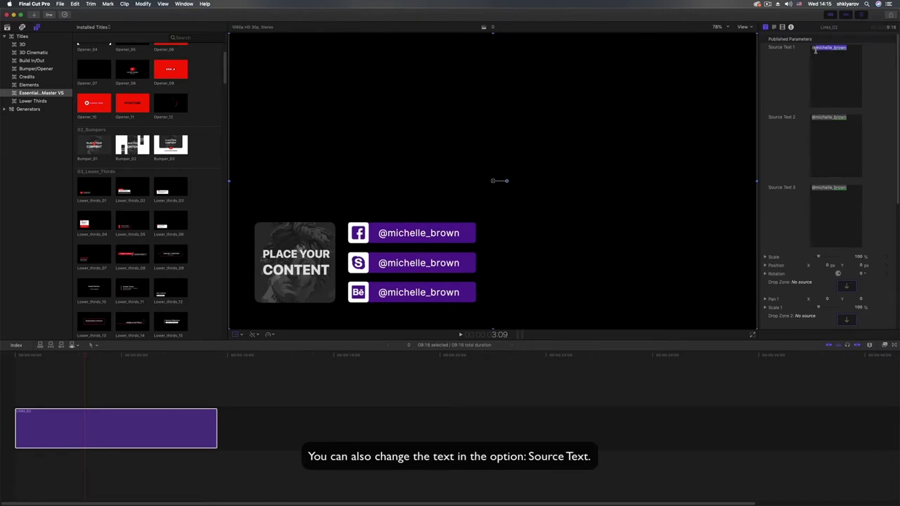
text(@yourtexthere)
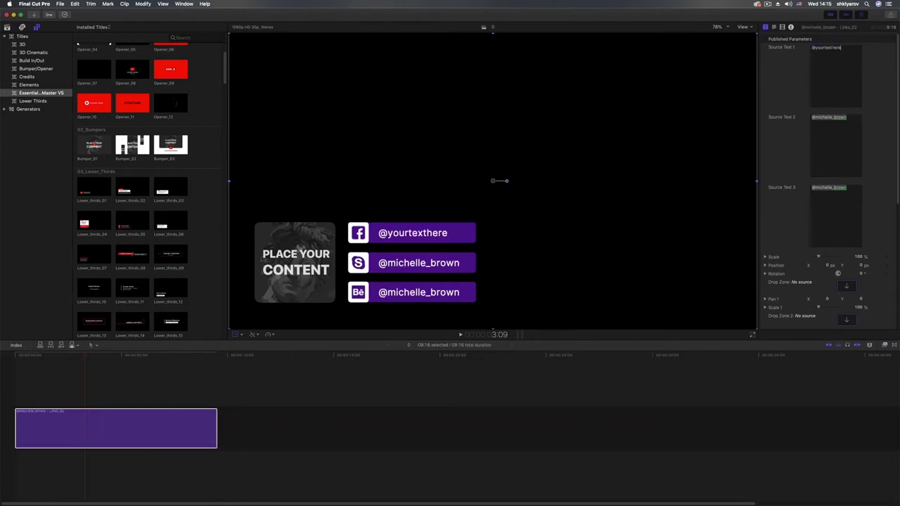
key(super+a)
key(super+c)
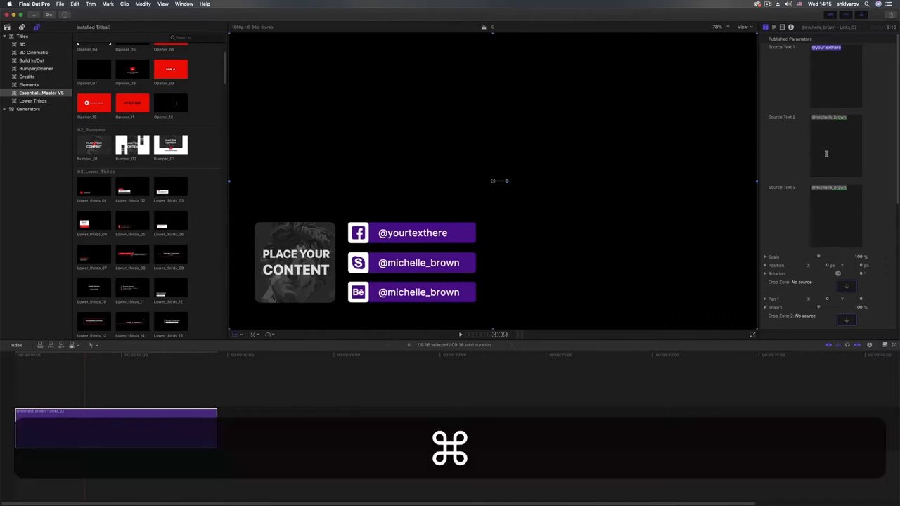
click(825, 153)
key(super+a)
key(super+v)
key(super+v)
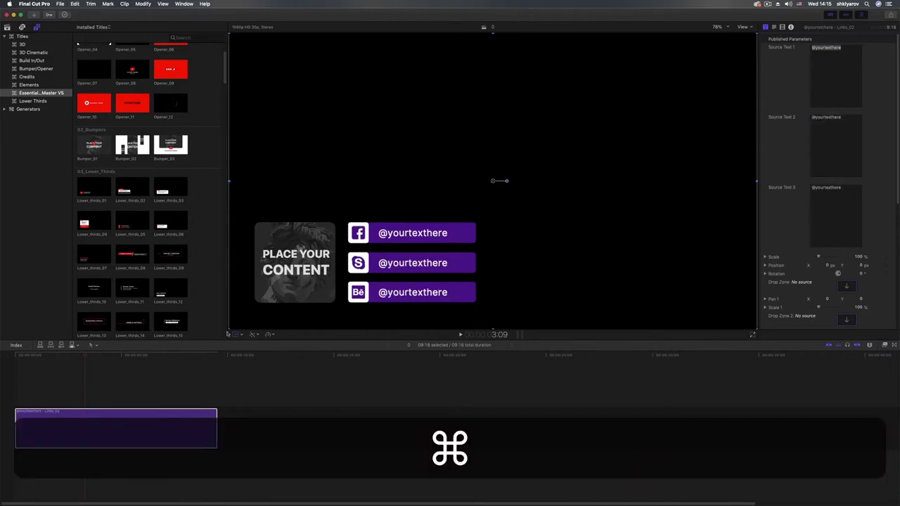
mouse_move(59, 358)
mouse_down()
mouse_move(44, 360)
mouse_move(107, 361)
mouse_up()
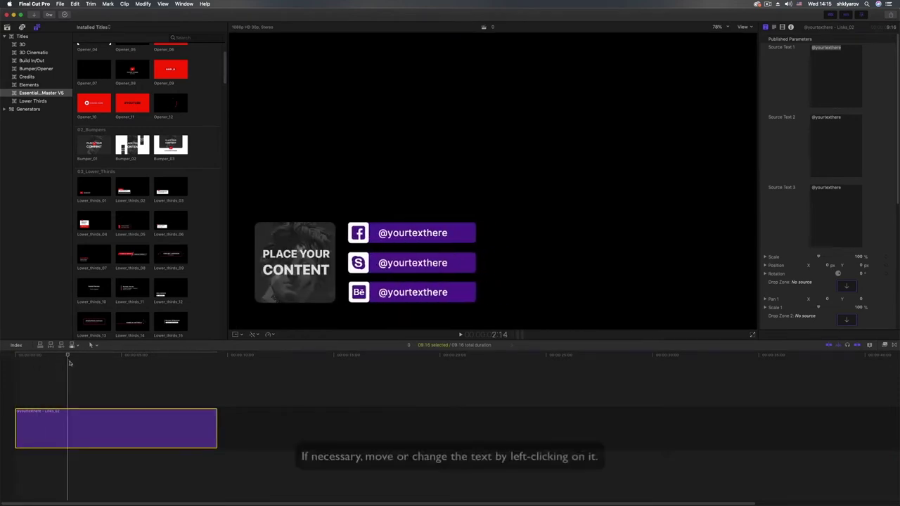
click(419, 234)
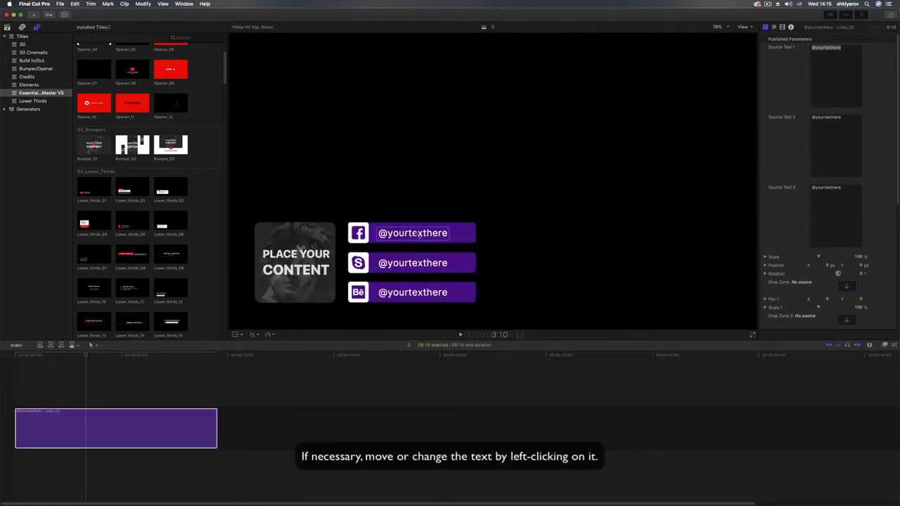
click(419, 234)
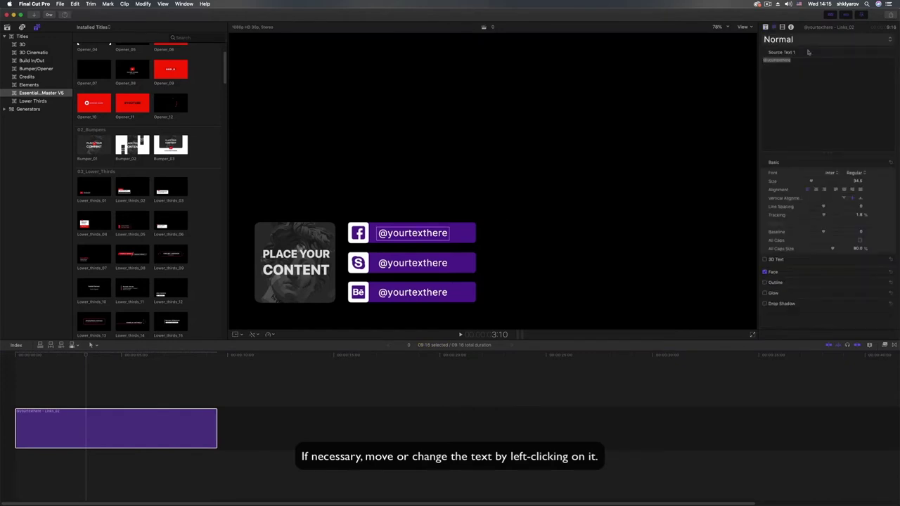
In the Text inspector, undo stray typing, keep Inter Regular and enlarge the text to 34.5.
click(773, 27)
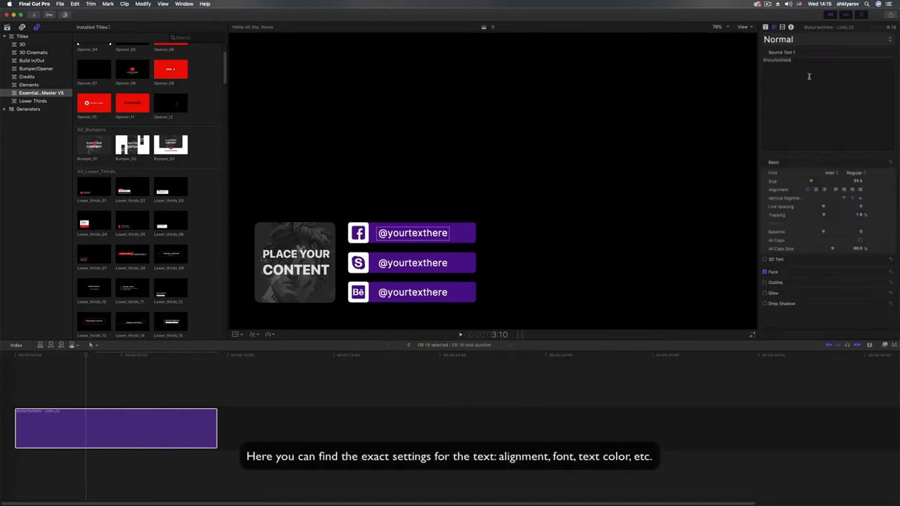
text(hgfhfgh)
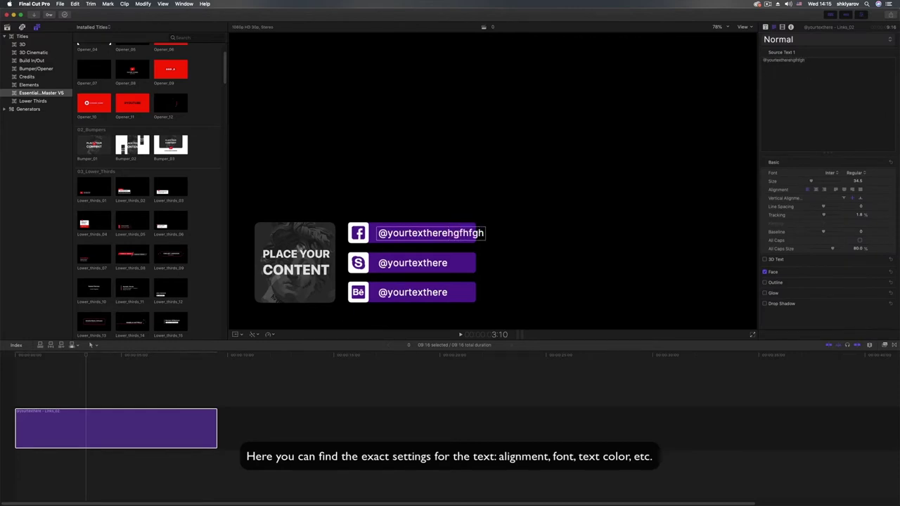
key(super+z)
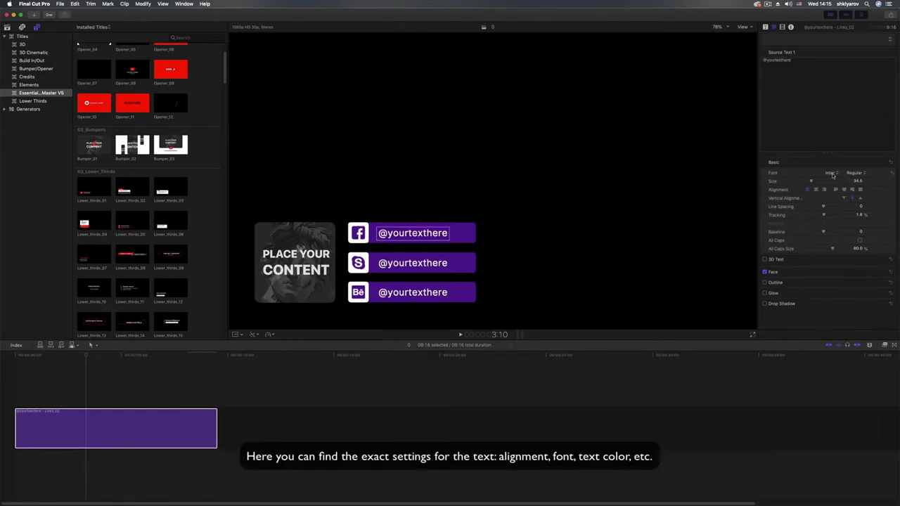
click(831, 173)
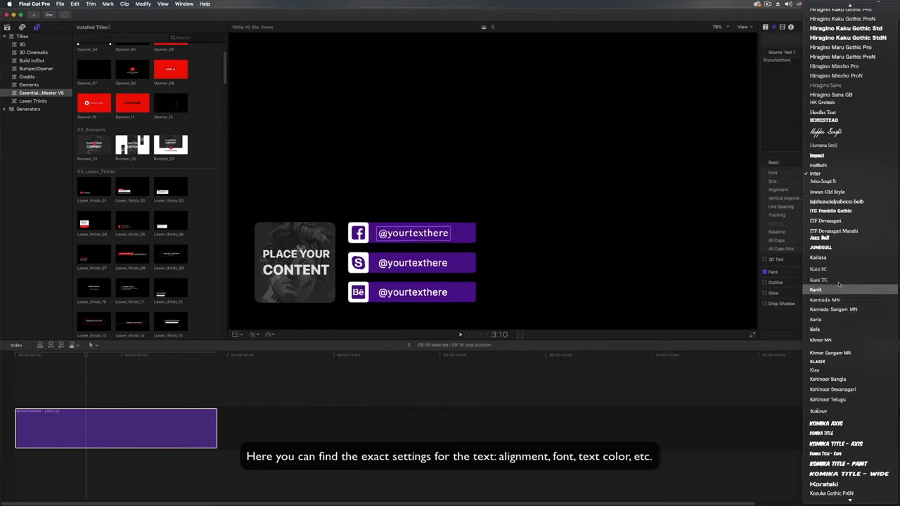
click(855, 173)
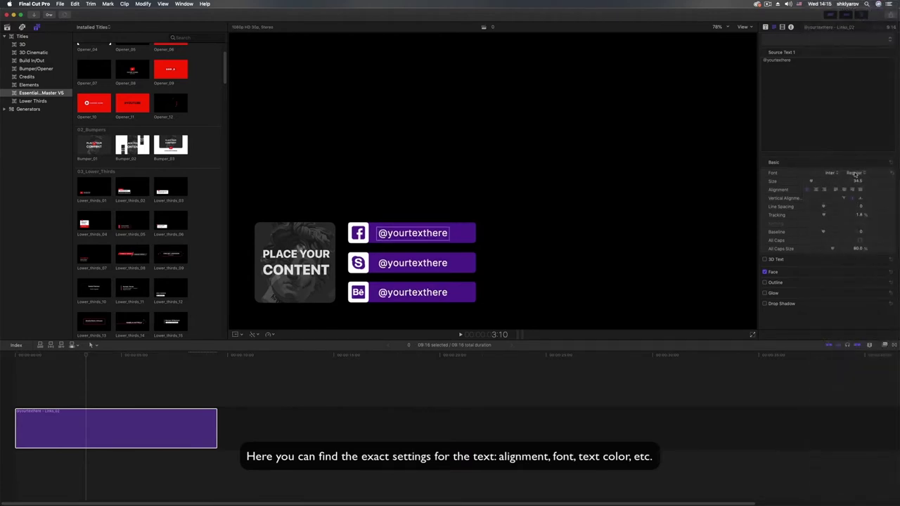
click(854, 174)
click(855, 173)
mouse_move(857, 181)
mouse_down()
mouse_move(872, 181)
mouse_move(858, 183)
mouse_up()
Try red for the text fill, undo it to keep white, and move the playhead back.
click(882, 272)
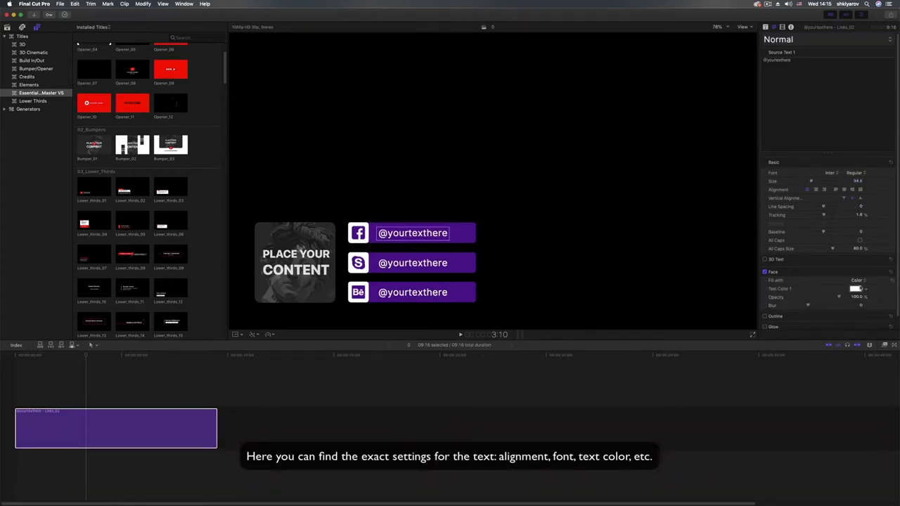
click(855, 289)
click(634, 189)
key(cmd+z)
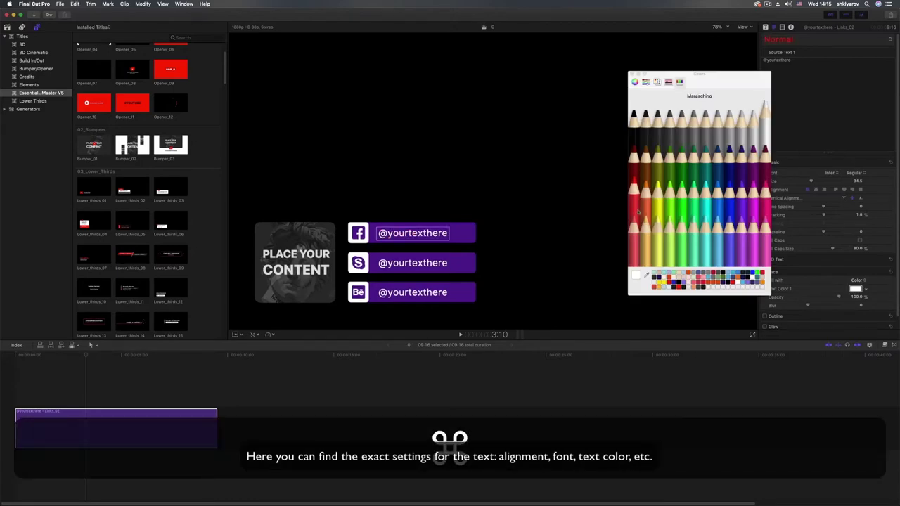
click(631, 74)
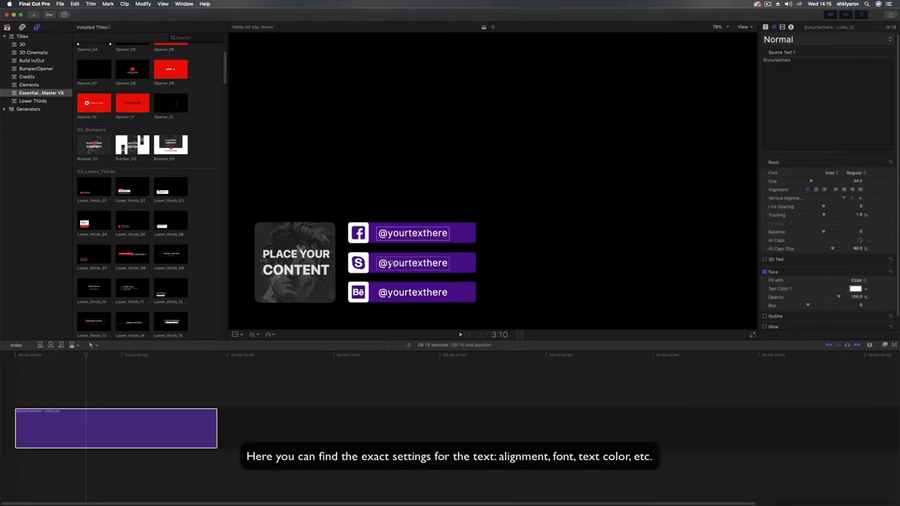
click(210, 370)
drag(205, 356, 78, 359)
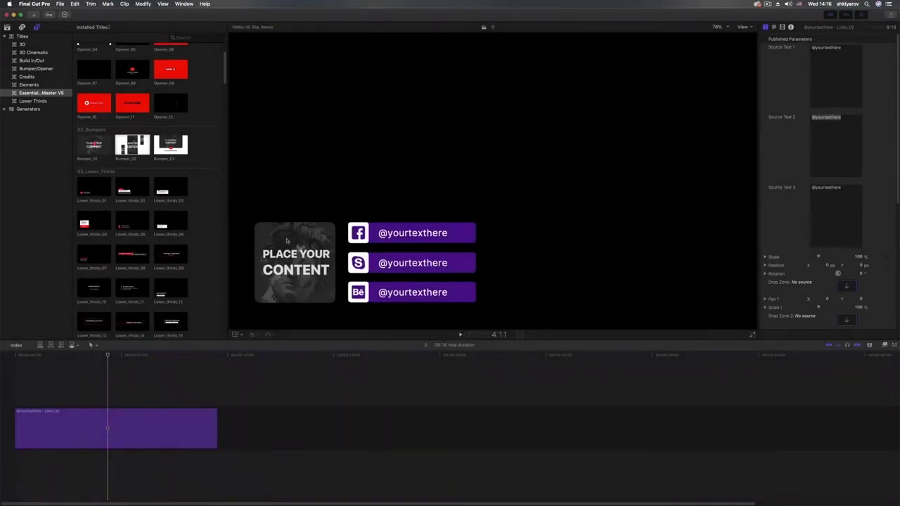
Fill the first drop zone with the Lower_Thirds_6 clip from the library.
scroll(879, 211, down, 3)
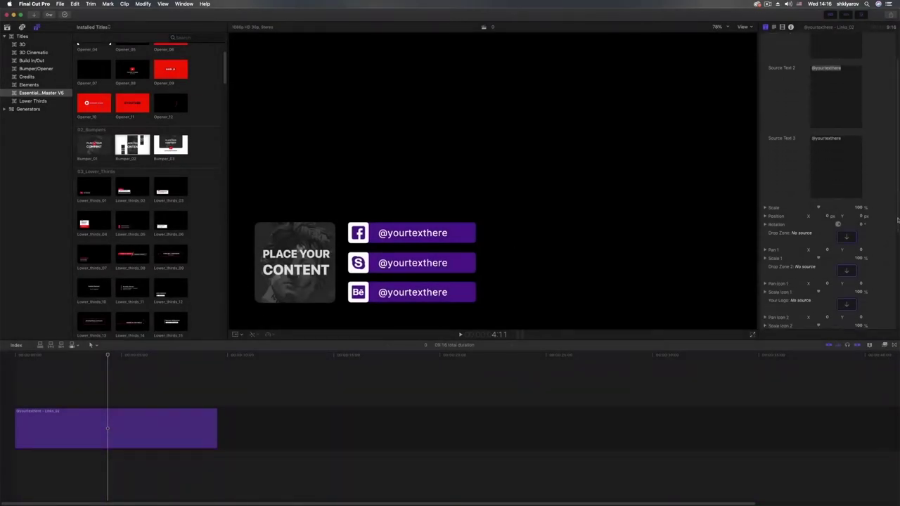
scroll(875, 239, down, 2)
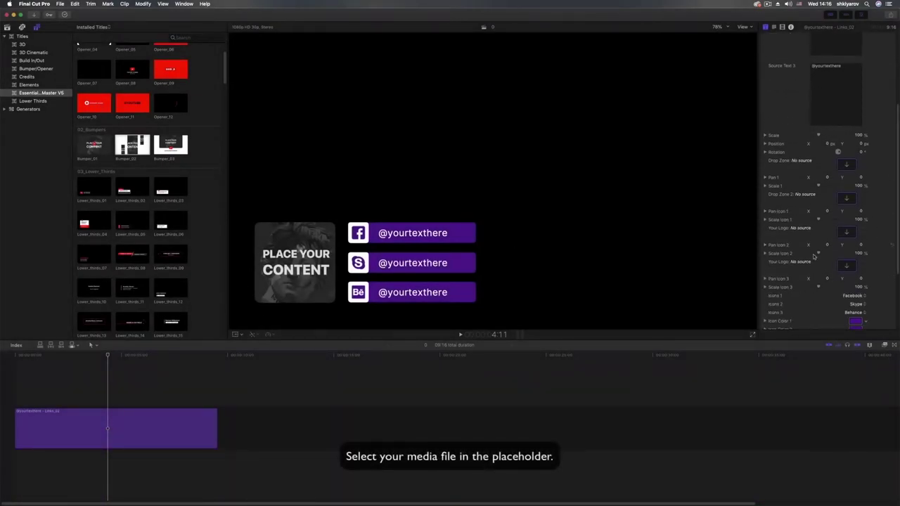
click(846, 165)
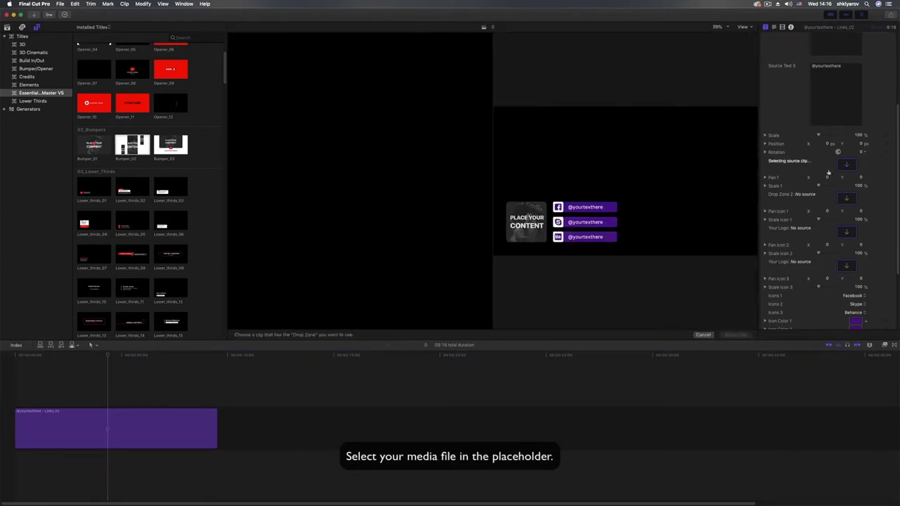
click(7, 26)
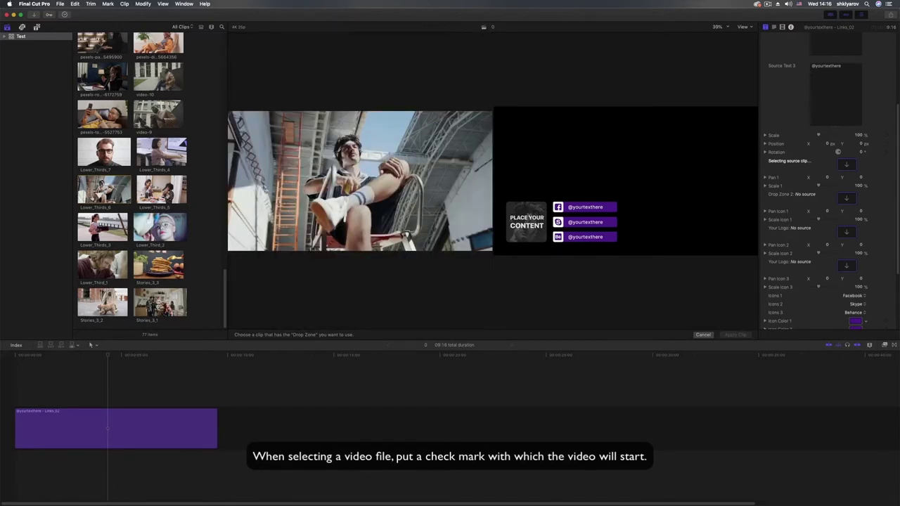
click(77, 199)
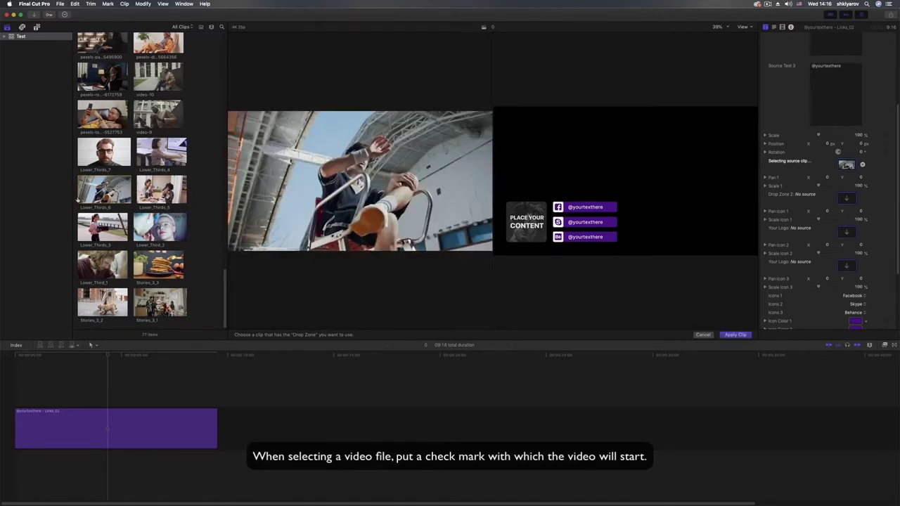
click(79, 200)
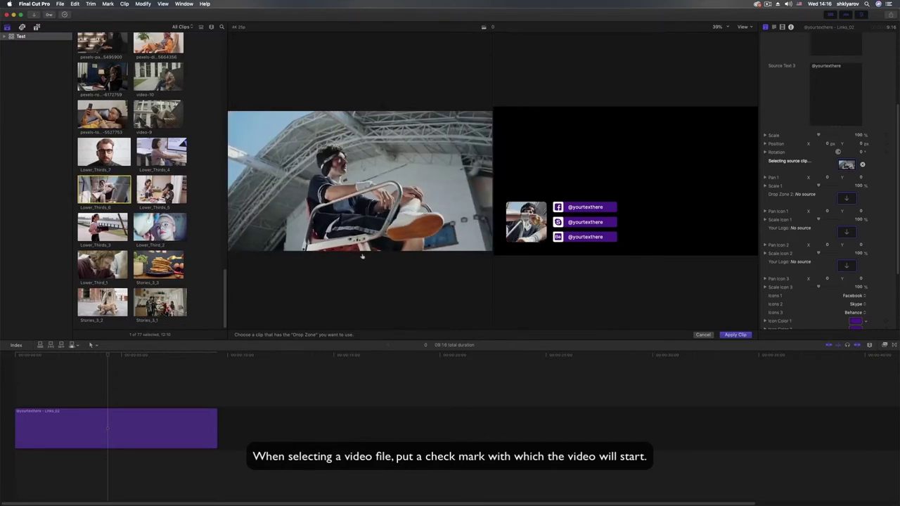
click(733, 334)
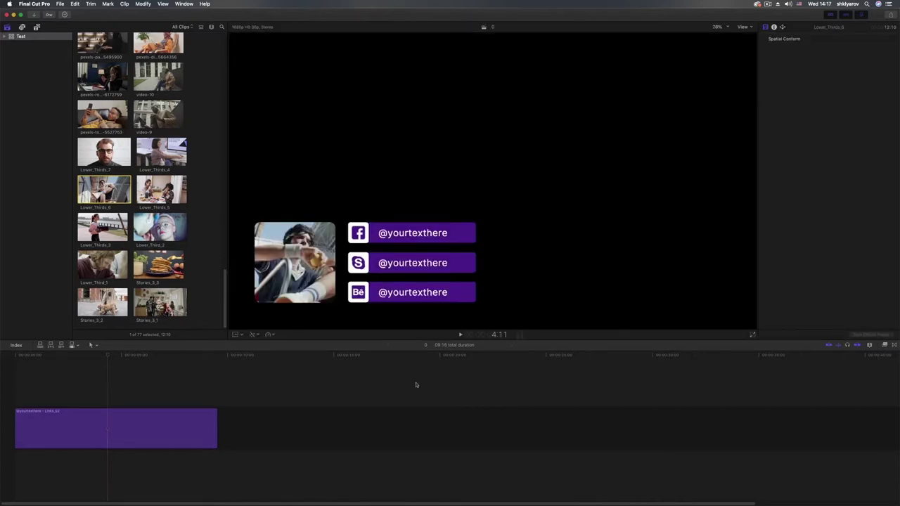
Play the title from its start, then begin choosing a different drop-zone source.
click(13, 355)
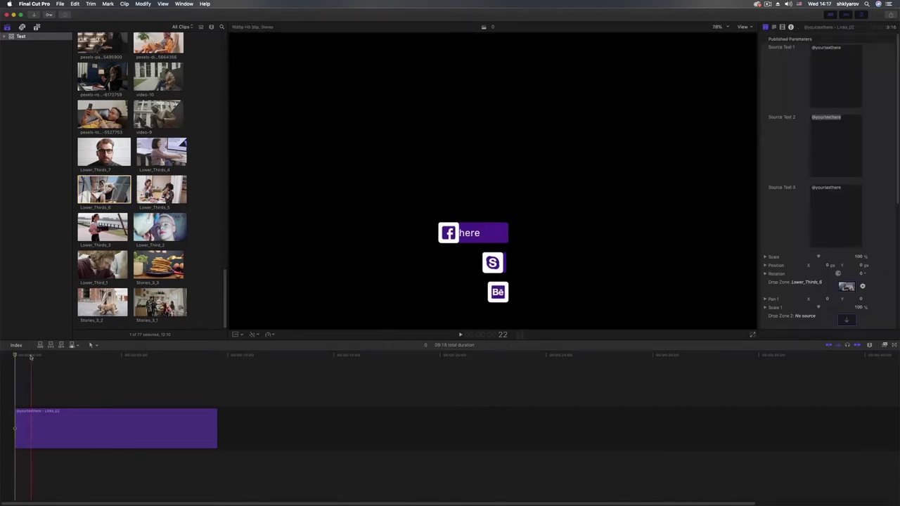
key(space)
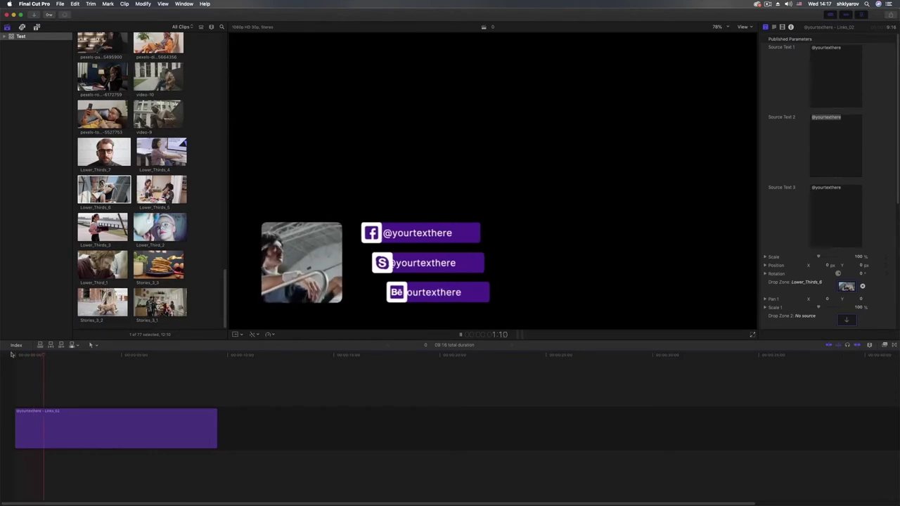
key(space)
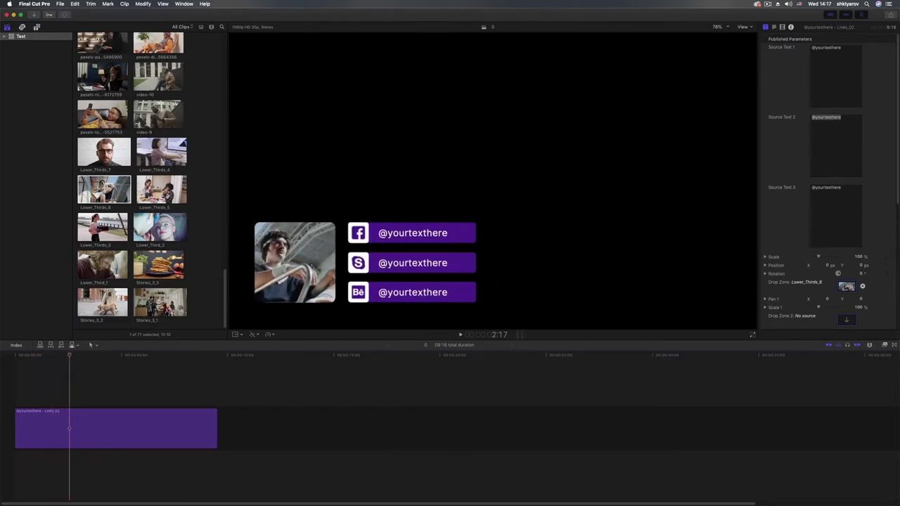
click(848, 287)
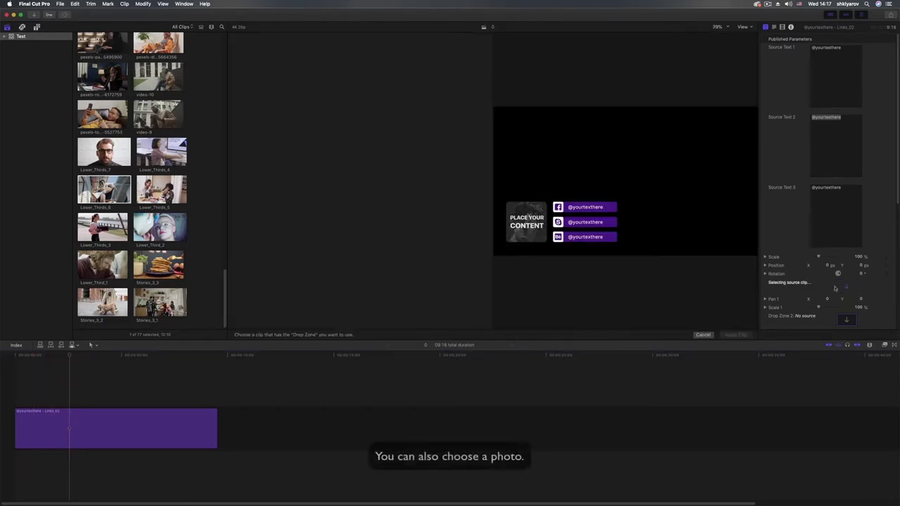
Fill the title's drop zone with the photo of the woman in yellow reading.
scroll(223, 284, up, 1)
drag(226, 284, 236, 92)
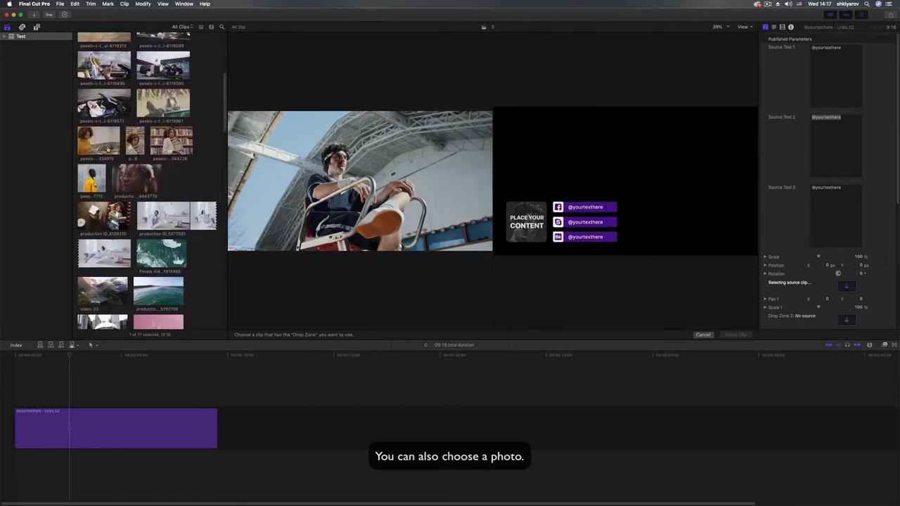
click(79, 146)
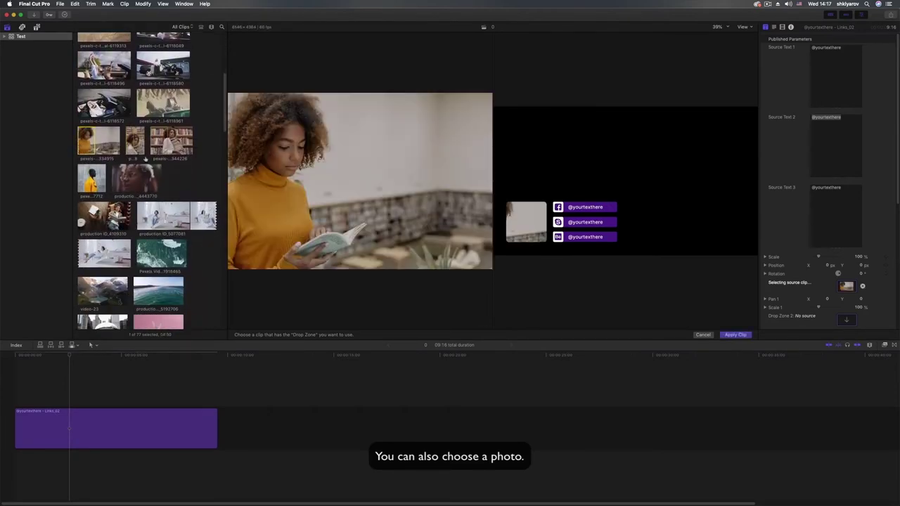
scroll(859, 280, down, 2)
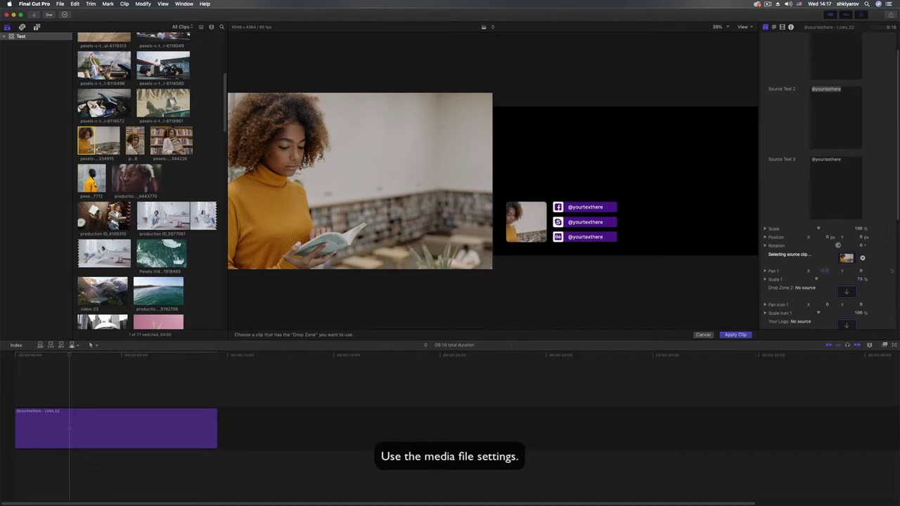
click(736, 334)
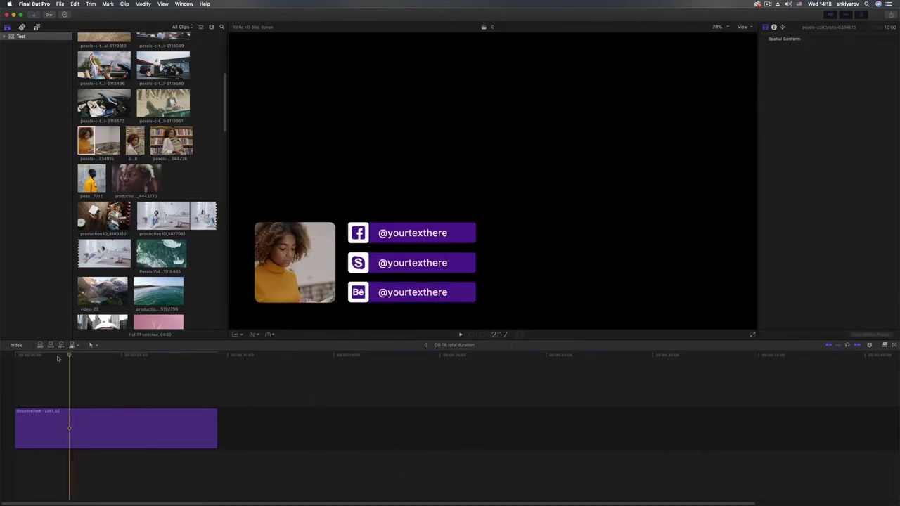
Scrub through the build-in and play the title to preview the new photo.
mouse_move(58, 358)
mouse_down()
mouse_move(65, 363)
mouse_move(13, 367)
mouse_up()
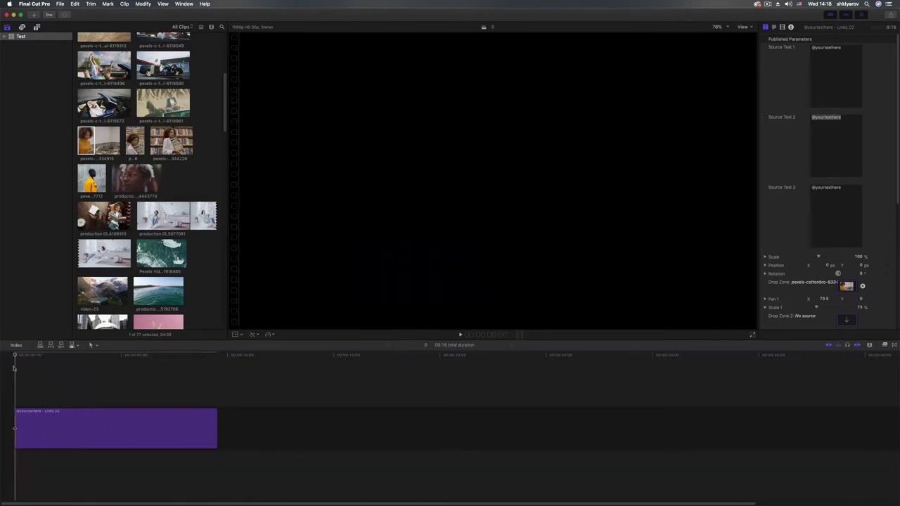
key(space)
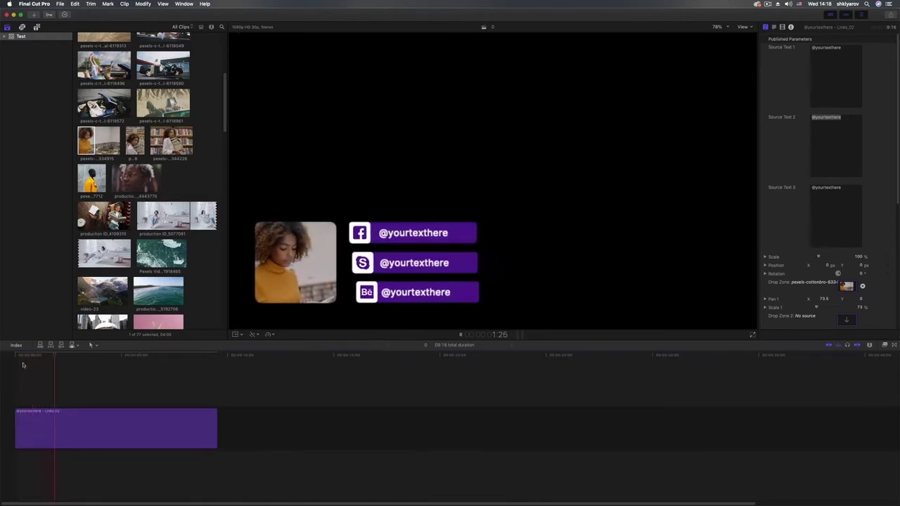
key(space)
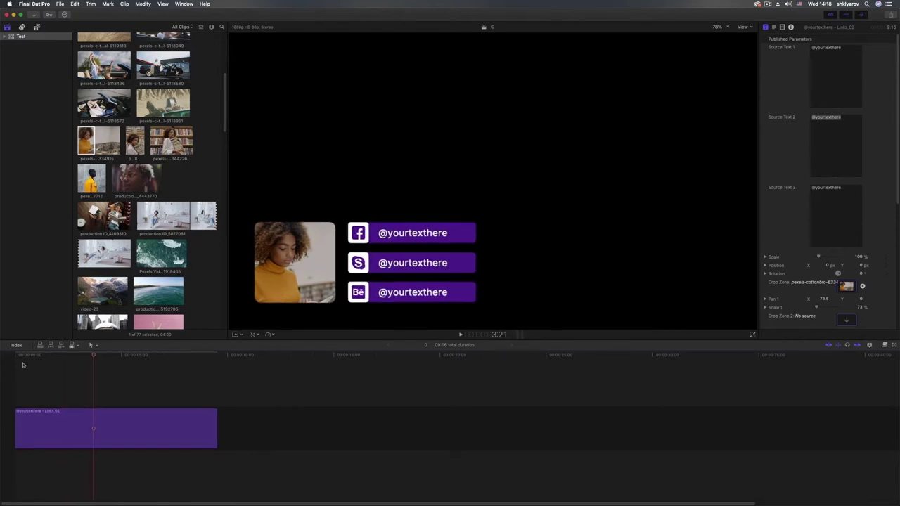
Replace the Links_02 social-links clip on the timeline with the Bumper_01 title.
click(83, 422)
key(BackSpace)
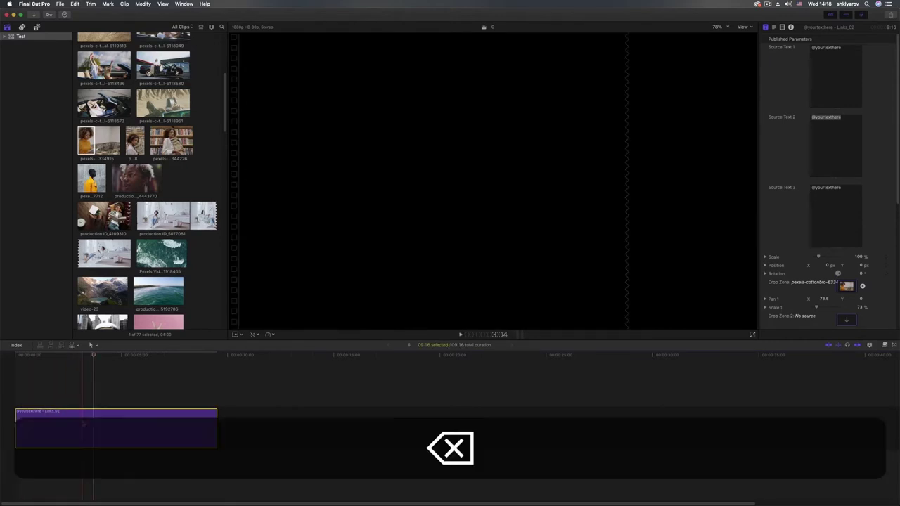
click(37, 28)
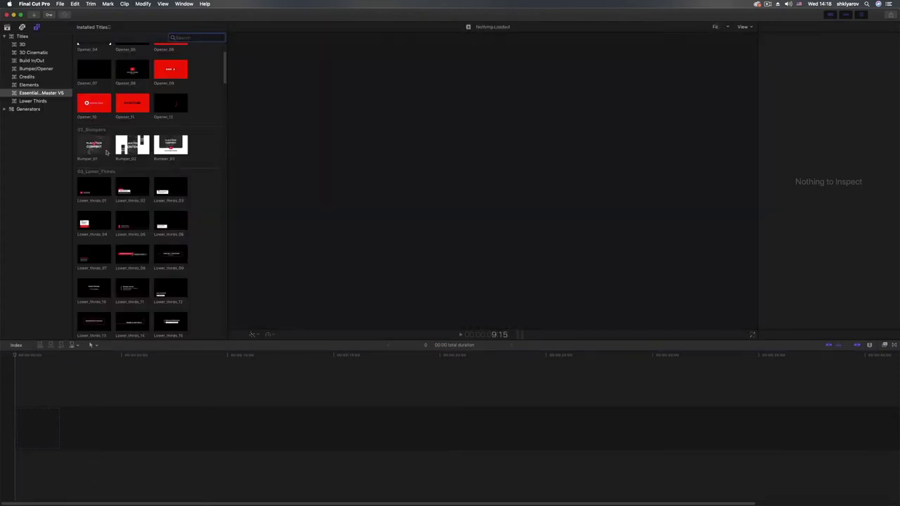
double_click(93, 147)
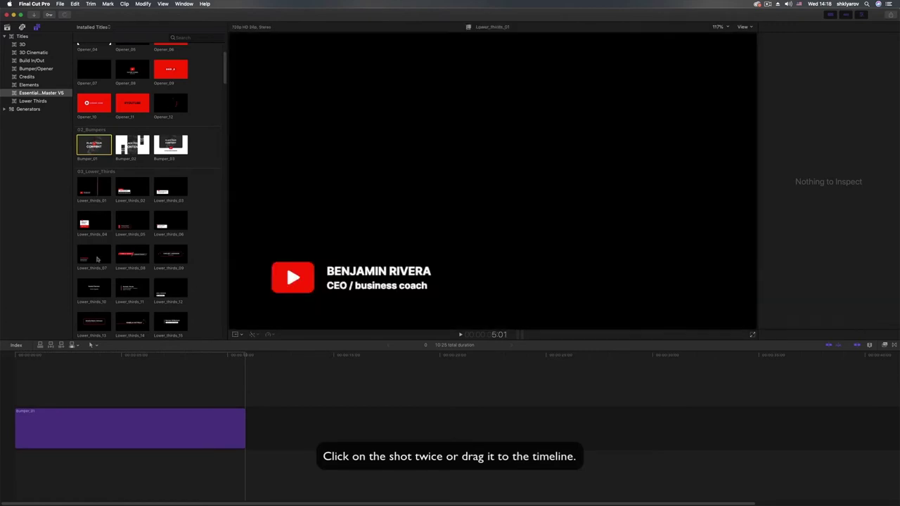
Move into the Bumper_01 animation and select the clip to show its published parameters.
drag(19, 359, 71, 362)
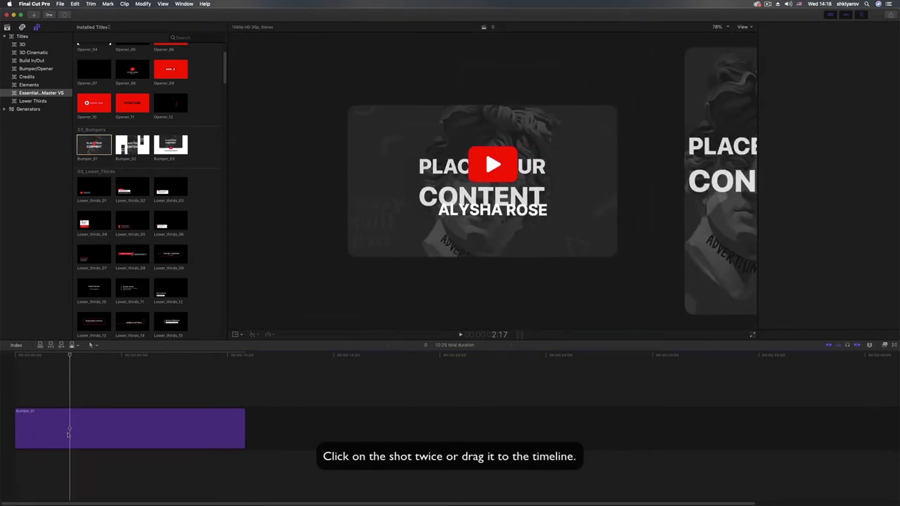
click(83, 429)
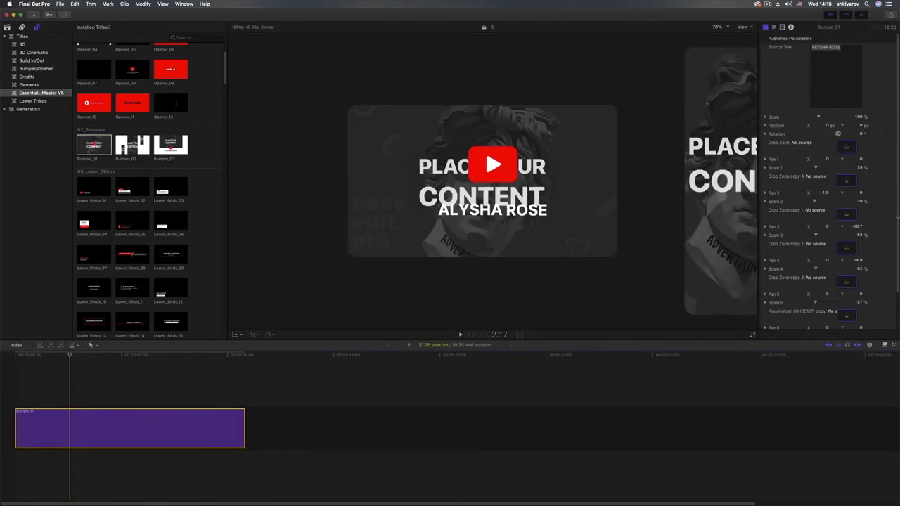
scroll(891, 284, down, 3)
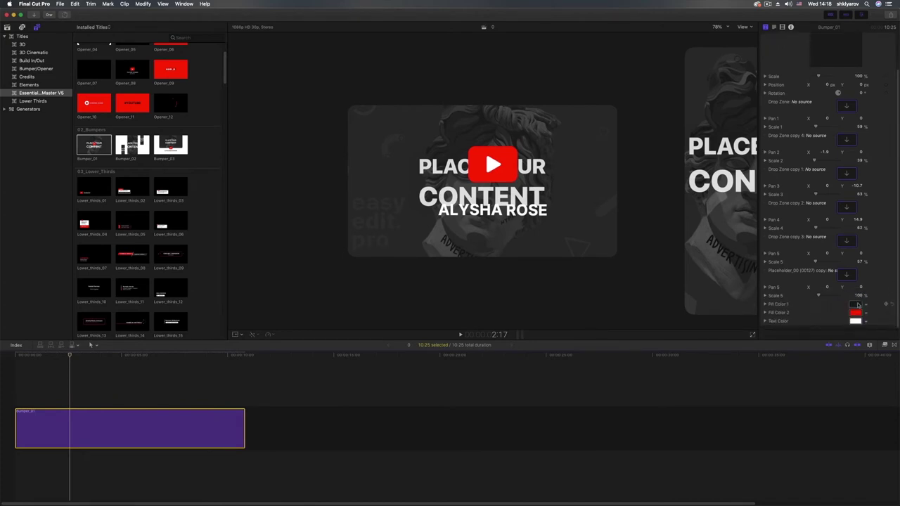
Set Bumper_01's Fill Color 1 to Snow white and scrub to check the background.
click(854, 304)
click(705, 188)
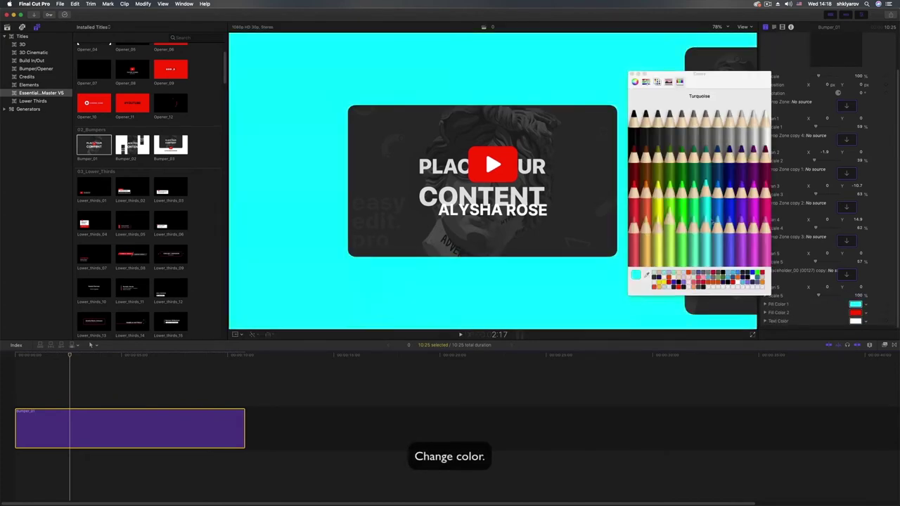
click(760, 119)
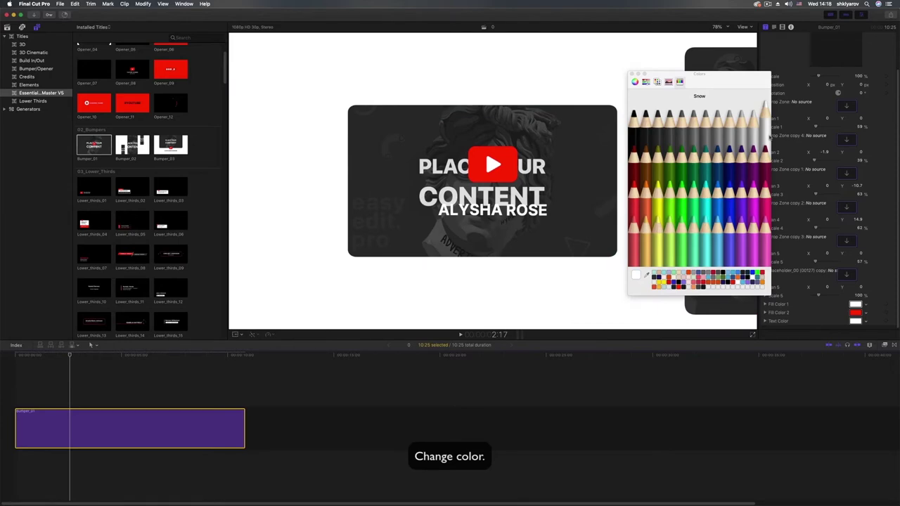
mouse_move(66, 355)
mouse_down()
mouse_move(54, 357)
mouse_move(62, 363)
mouse_up()
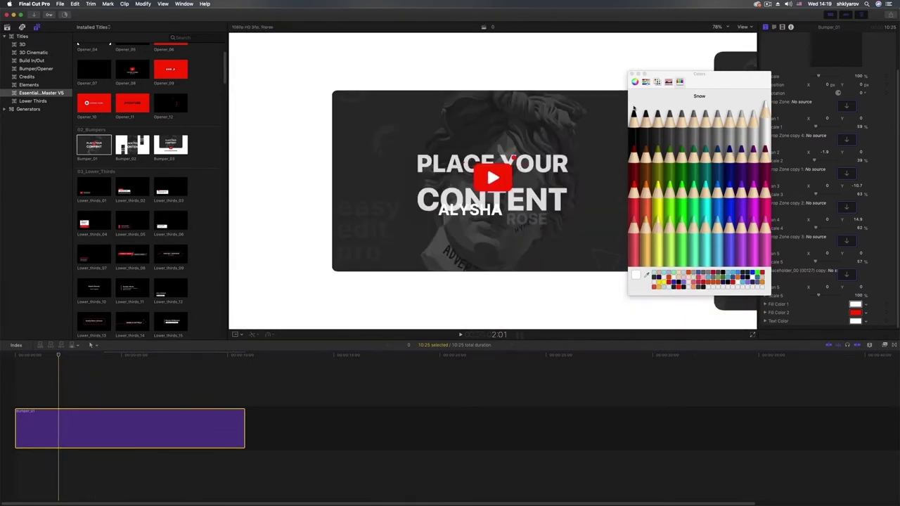
Close the colour picker and assign a library car clip to Drop Zone copy 4.
click(631, 73)
click(846, 106)
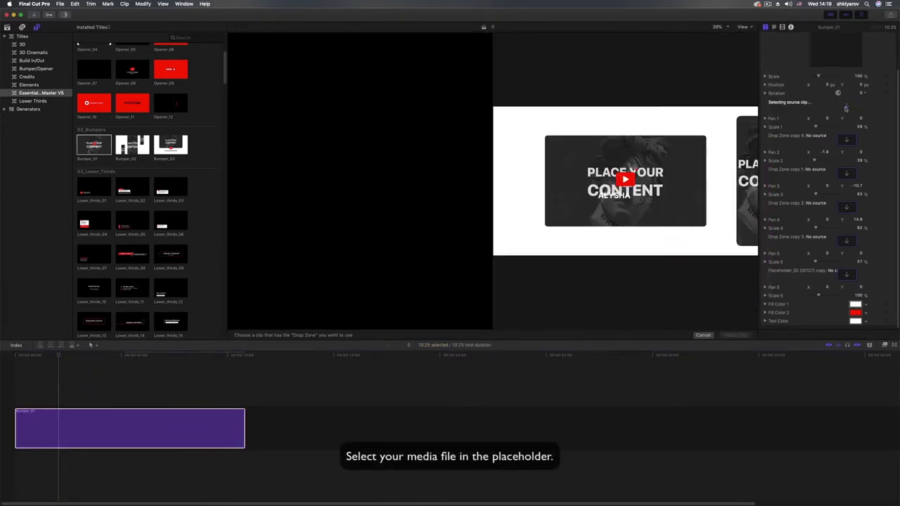
click(18, 28)
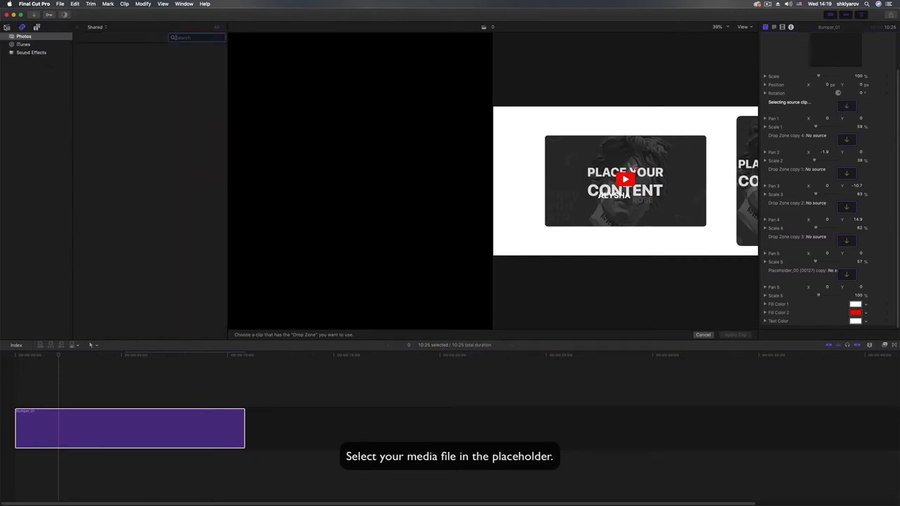
click(7, 27)
click(95, 111)
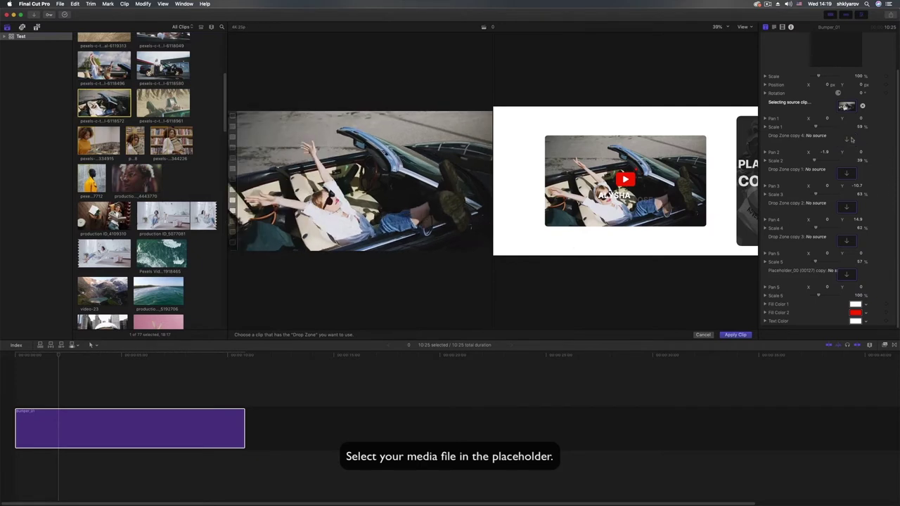
scroll(90, 144, up, 2)
scroll(90, 144, up, 2)
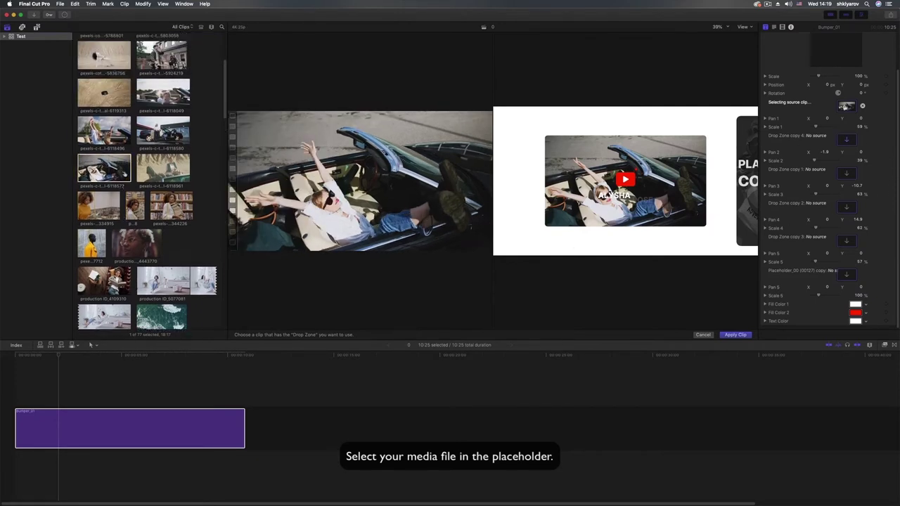
scroll(90, 145, up, 2)
click(104, 133)
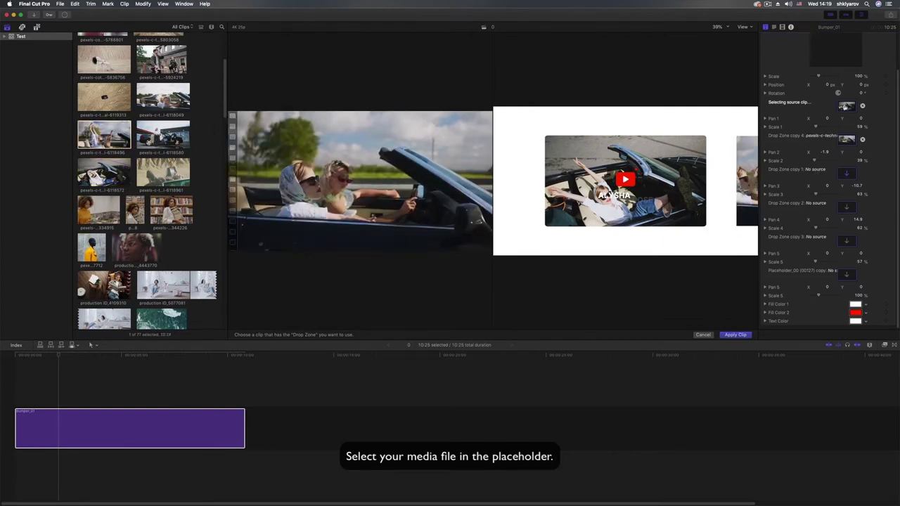
Fill Drop Zone copies 1–3 with another car clip, the sand clip and the convertible, then apply.
click(140, 139)
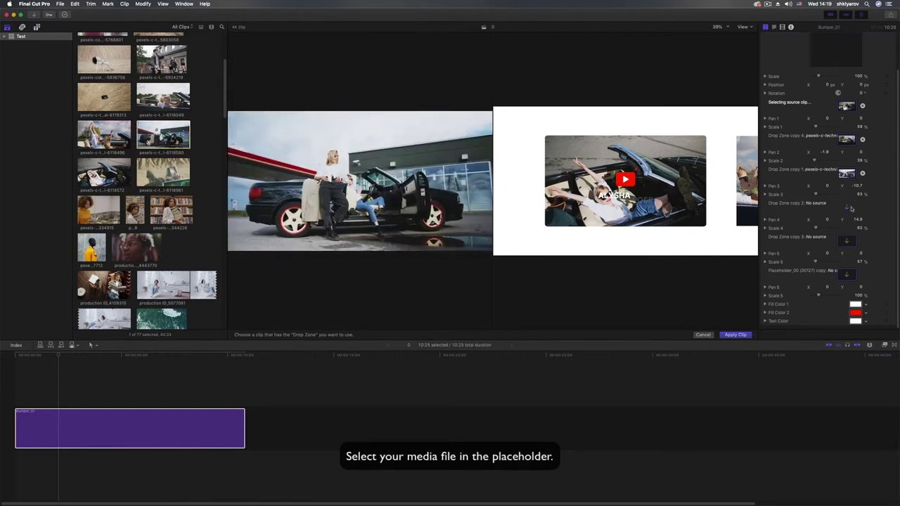
scroll(126, 196, up, 5)
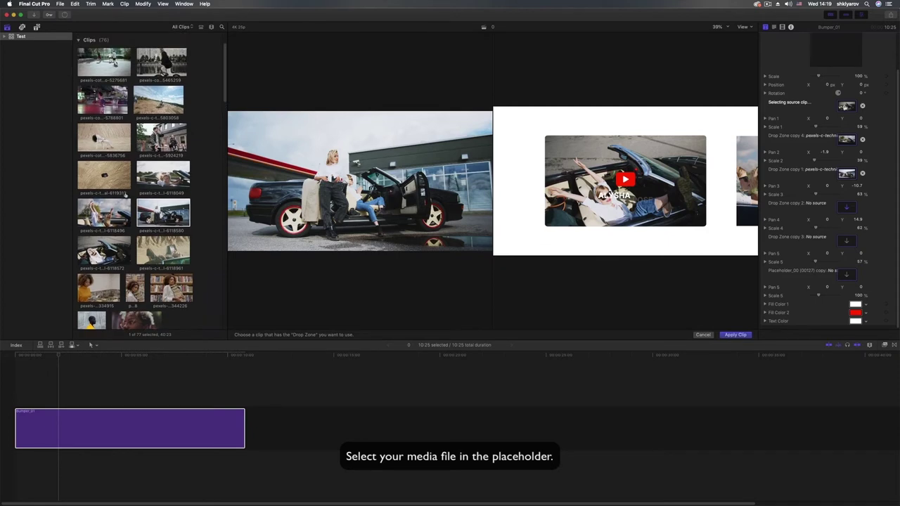
click(79, 186)
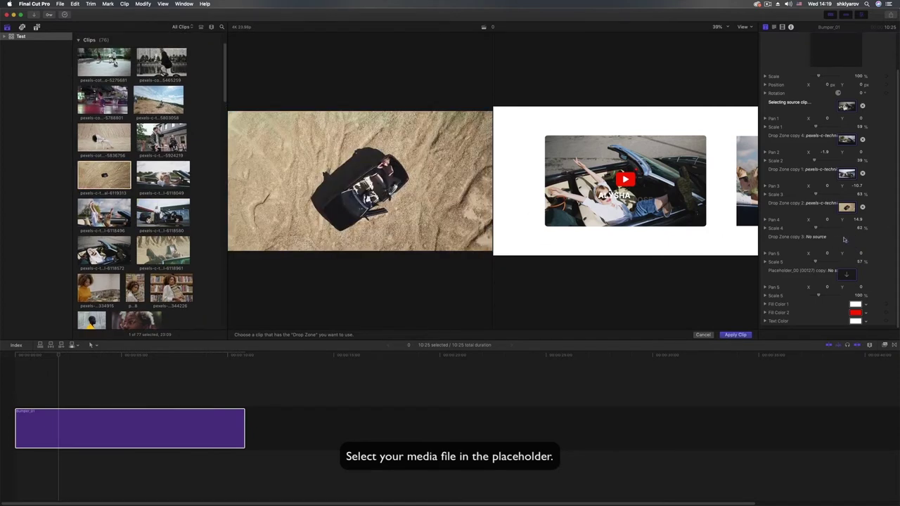
scroll(142, 250, up, 3)
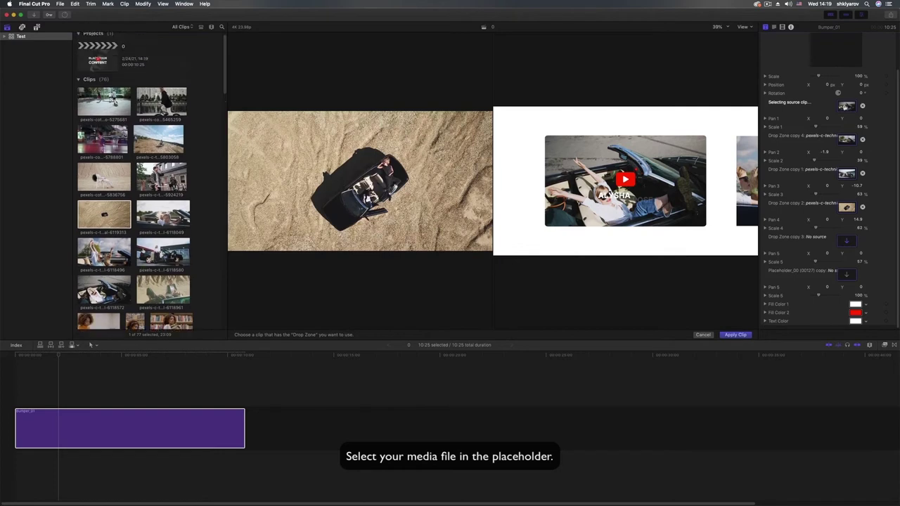
scroll(143, 250, down, 5)
scroll(143, 250, down, 5)
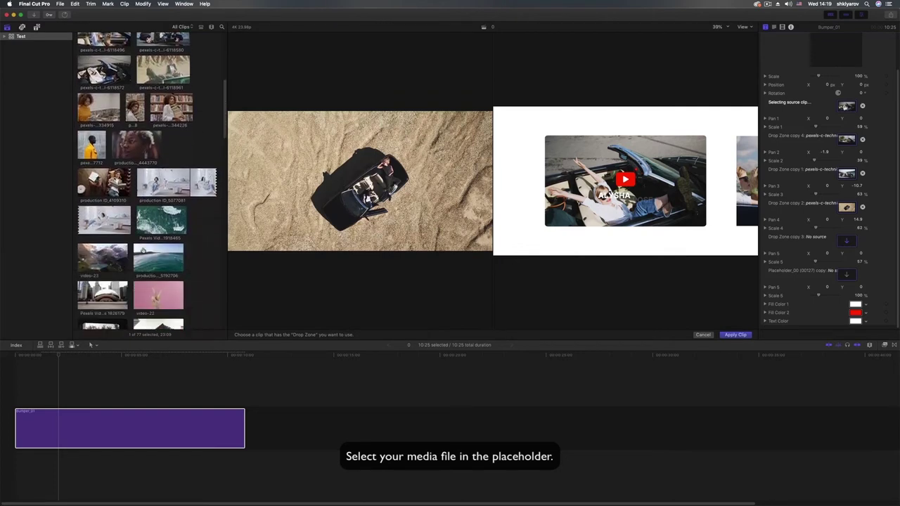
scroll(142, 250, up, 2)
scroll(143, 251, up, 2)
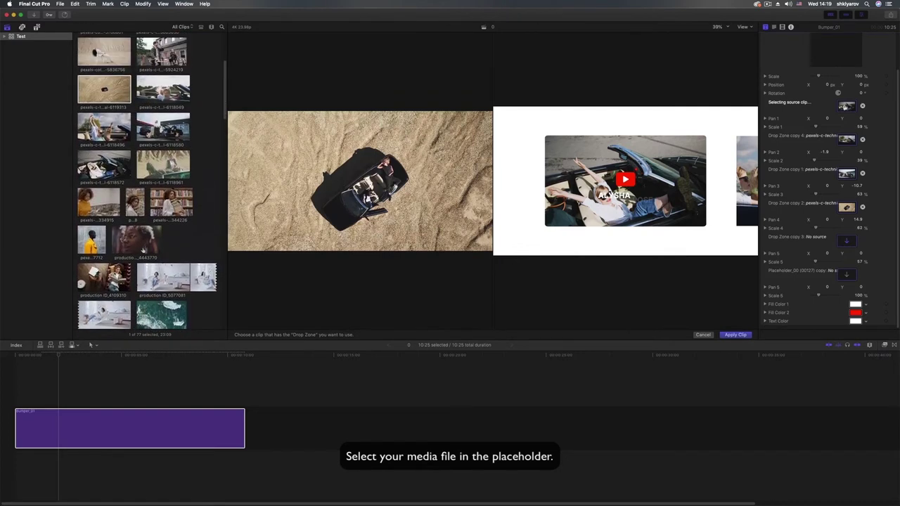
click(84, 134)
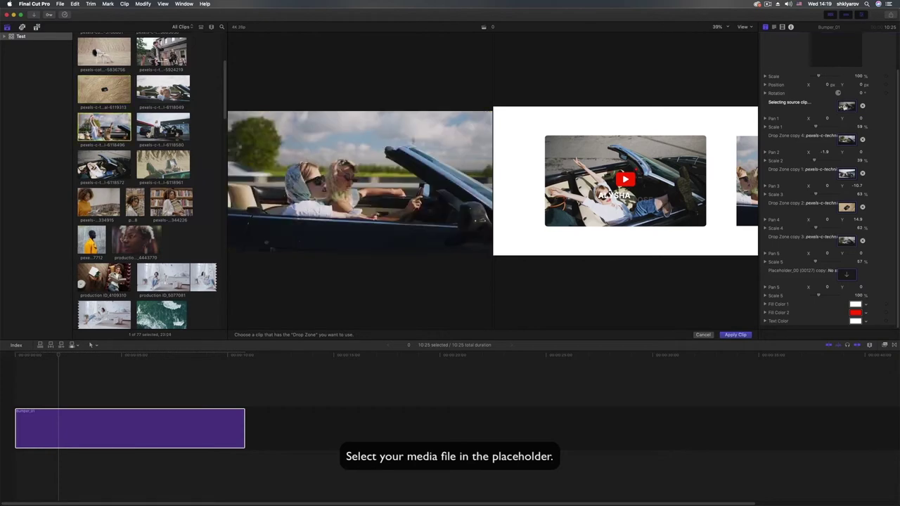
click(734, 335)
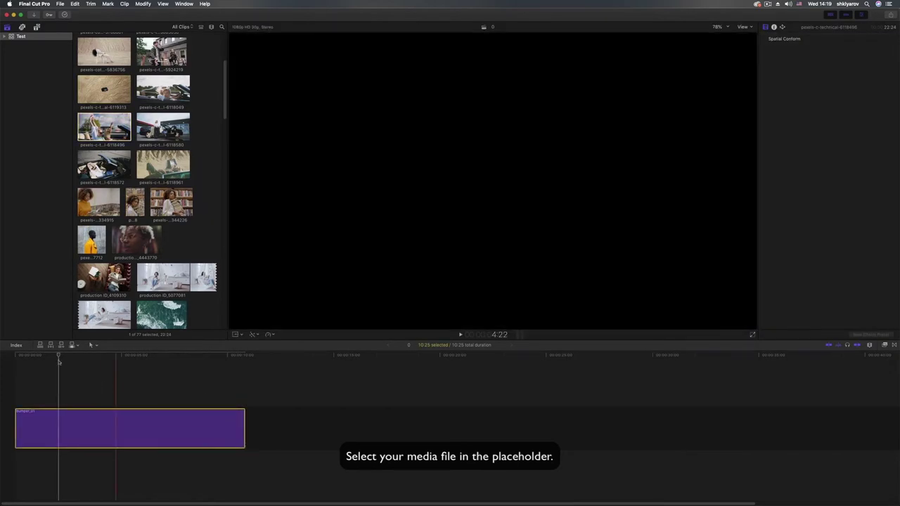
Play the bumper from the start to preview the new clips.
click(11, 356)
key(space)
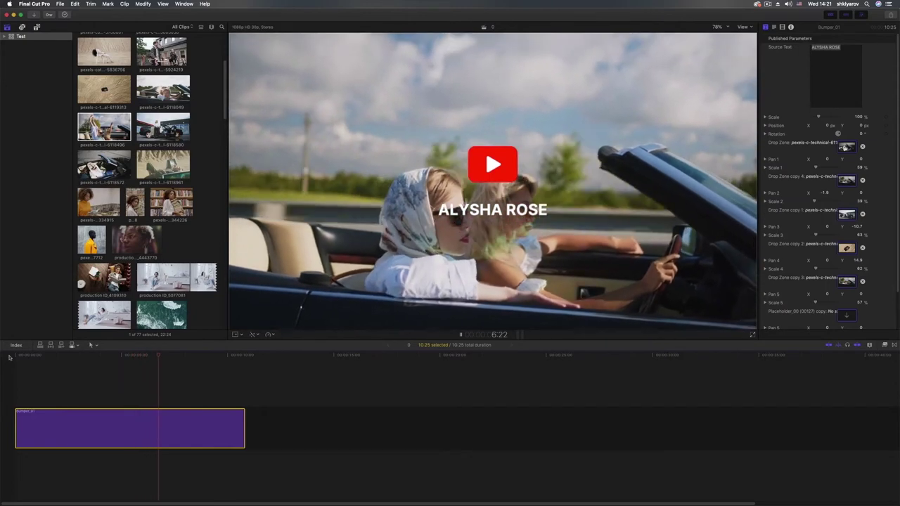
key(space)
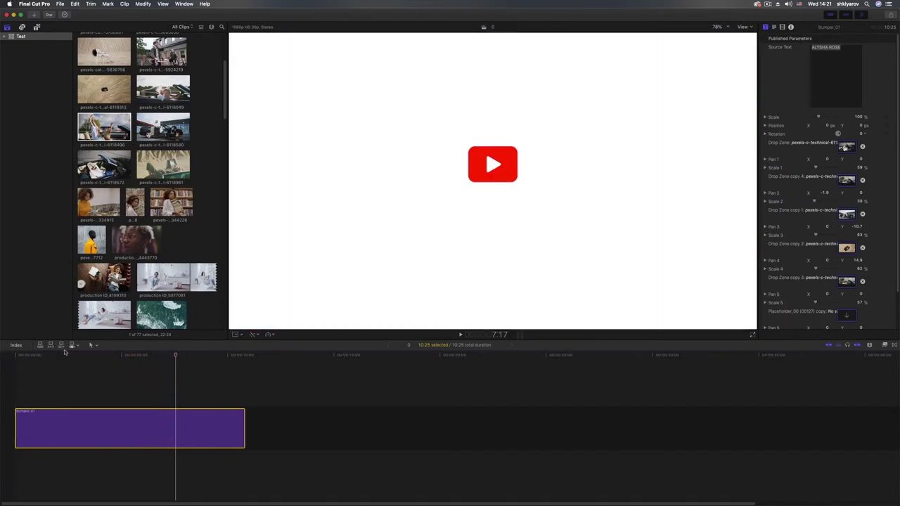
drag(176, 357, 180, 357)
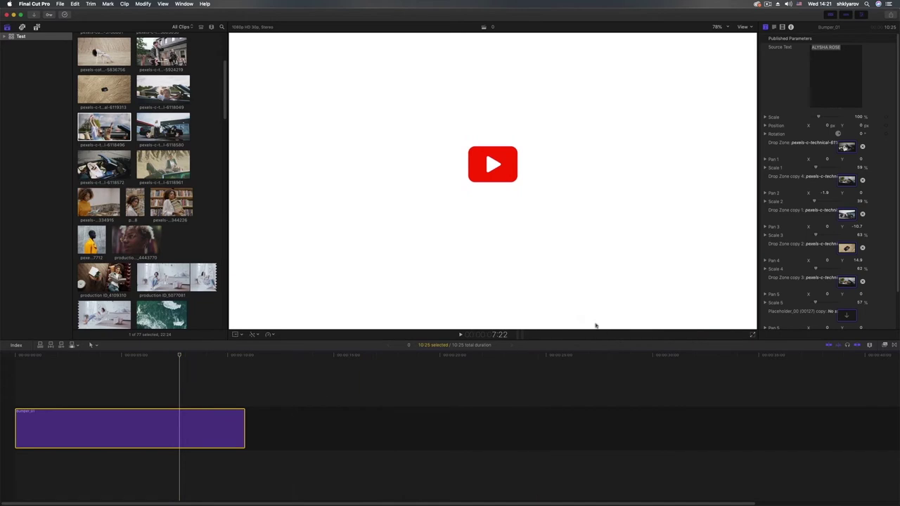
Set the bumper's Fill Color 1 to dark grey and scrub to check it.
scroll(850, 269, down, 2)
click(854, 306)
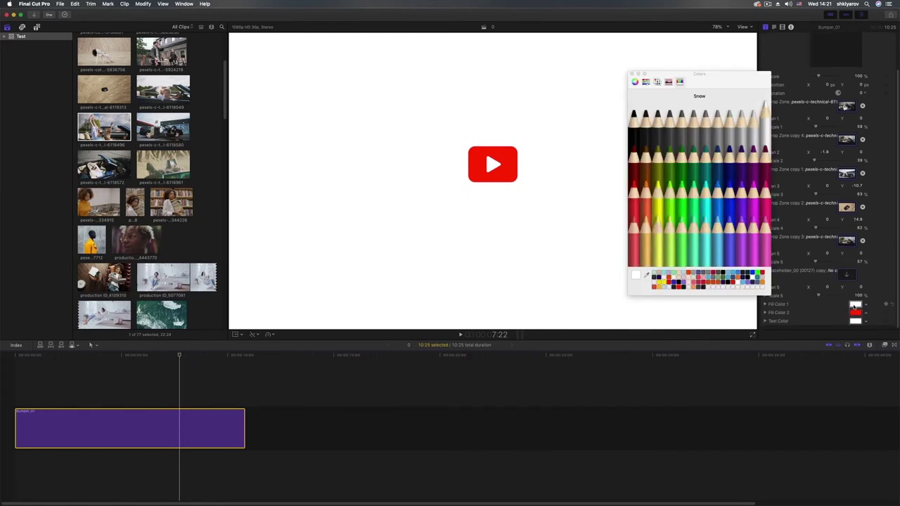
click(633, 140)
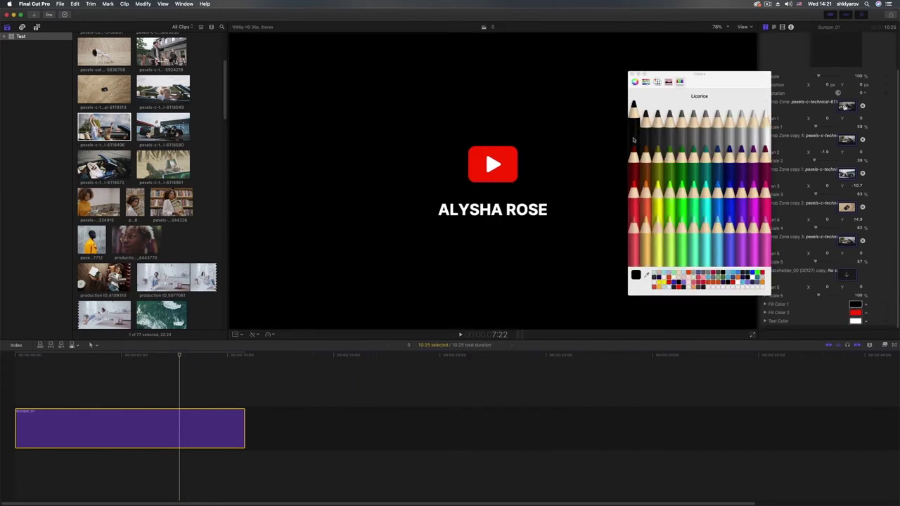
click(661, 138)
click(650, 138)
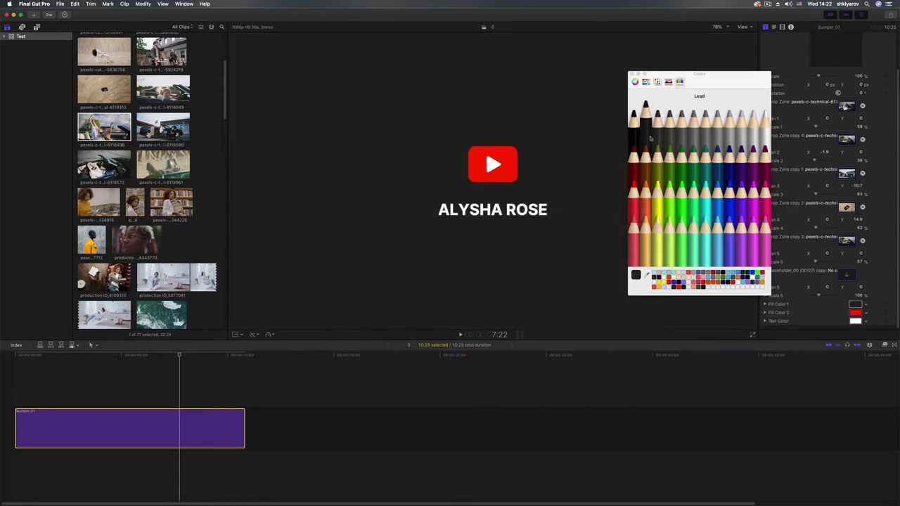
click(630, 74)
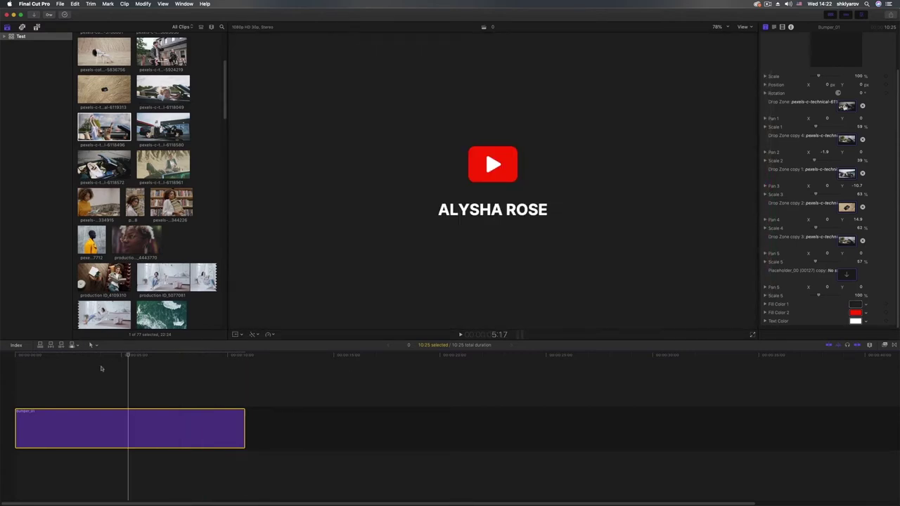
click(14, 373)
drag(14, 373, 215, 377)
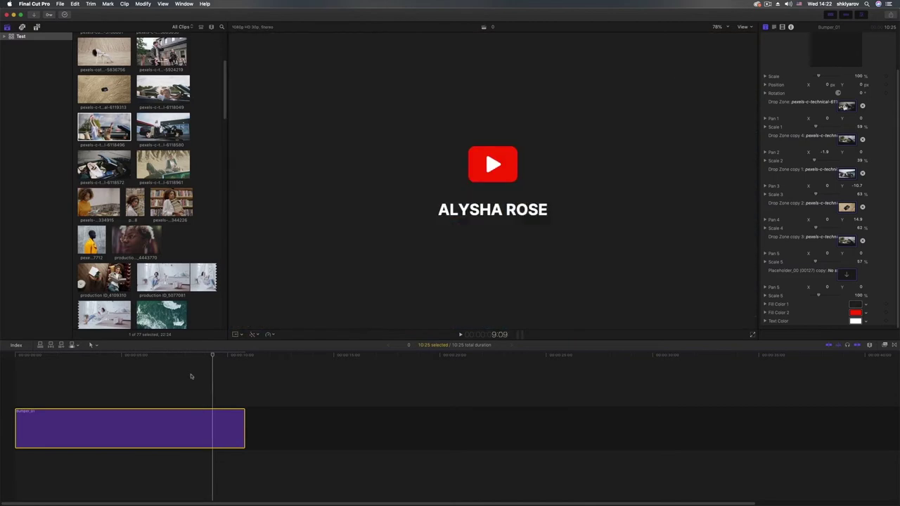
drag(214, 376, 197, 376)
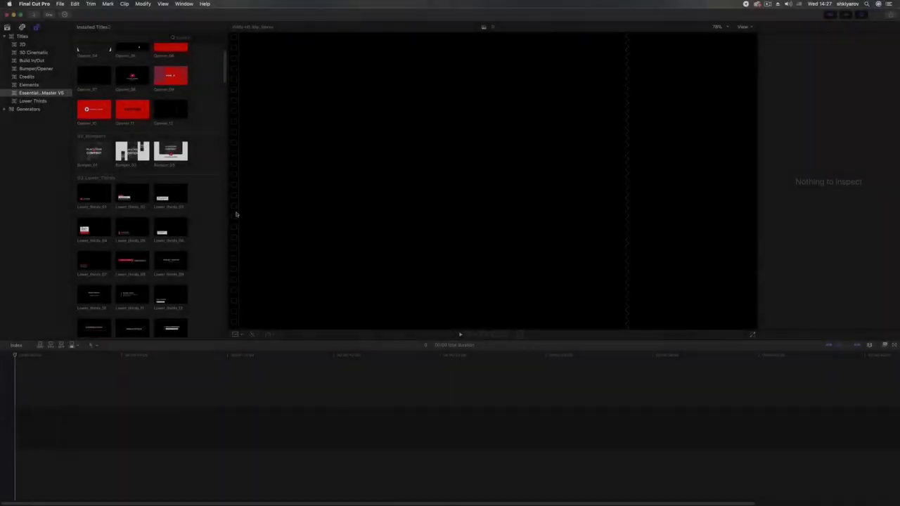
Add the Lower_thirds_01 title to the timeline and begin choosing its logo clip.
double_click(88, 195)
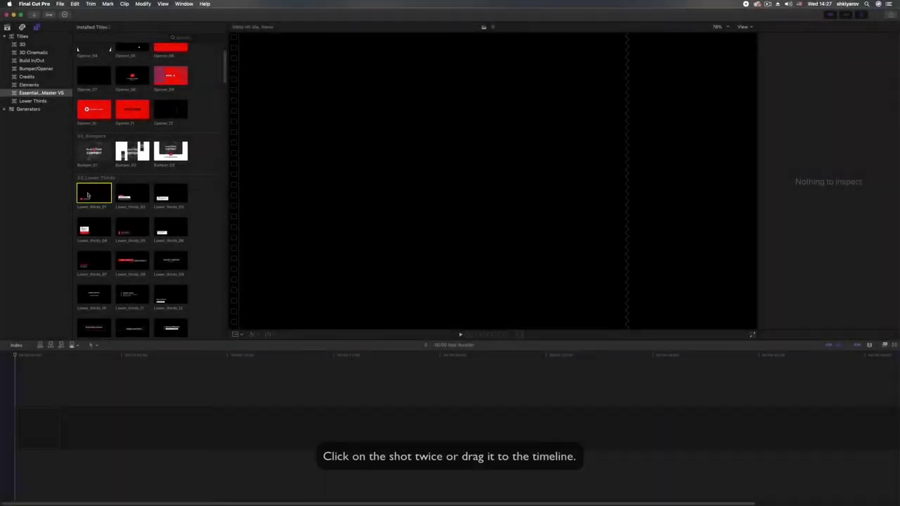
click(96, 356)
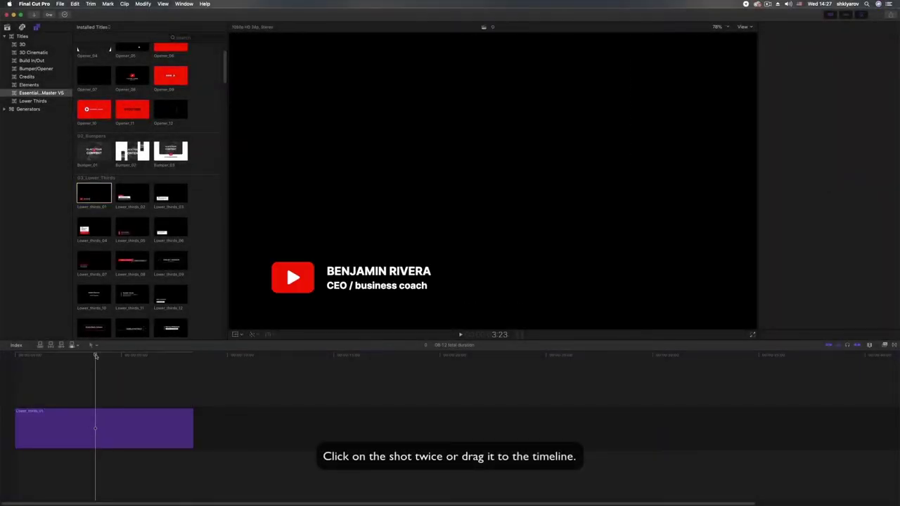
double_click(95, 427)
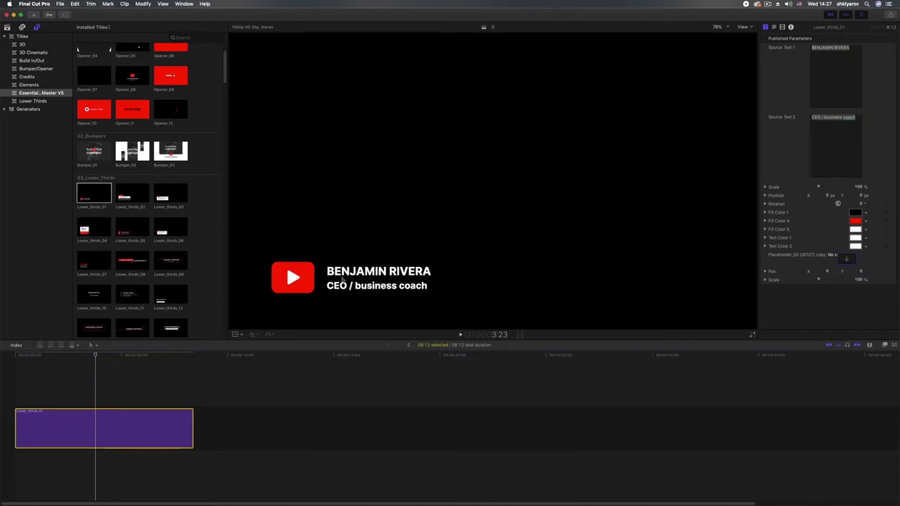
click(845, 259)
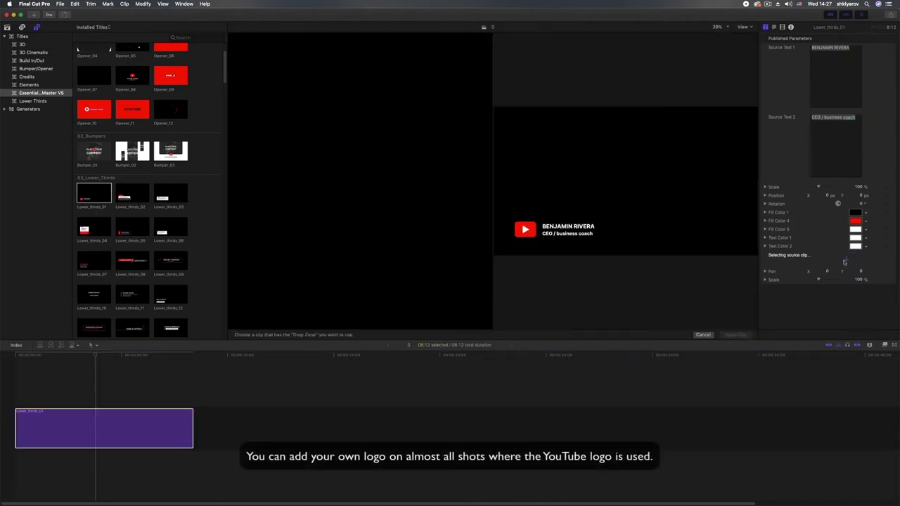
Apply the white checkmark badge clip as the lower-third logo instead of YouTube.
click(10, 28)
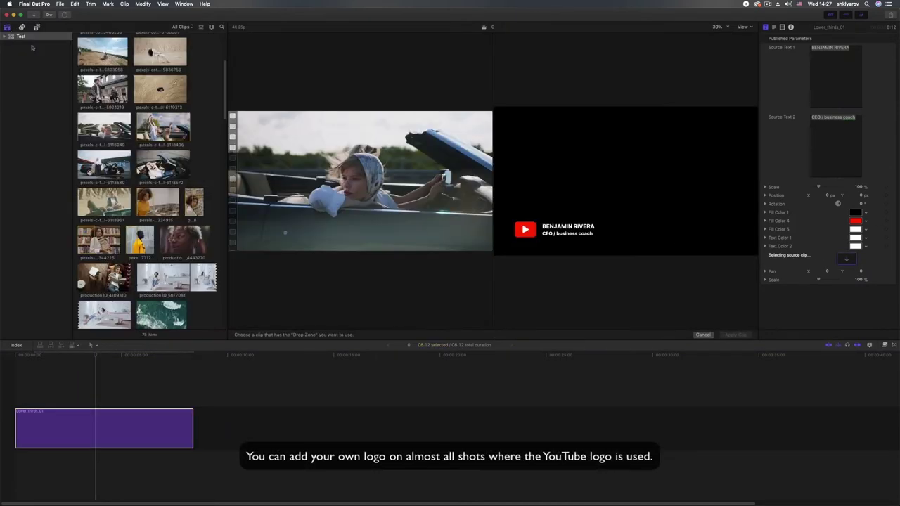
scroll(221, 115, up, 10)
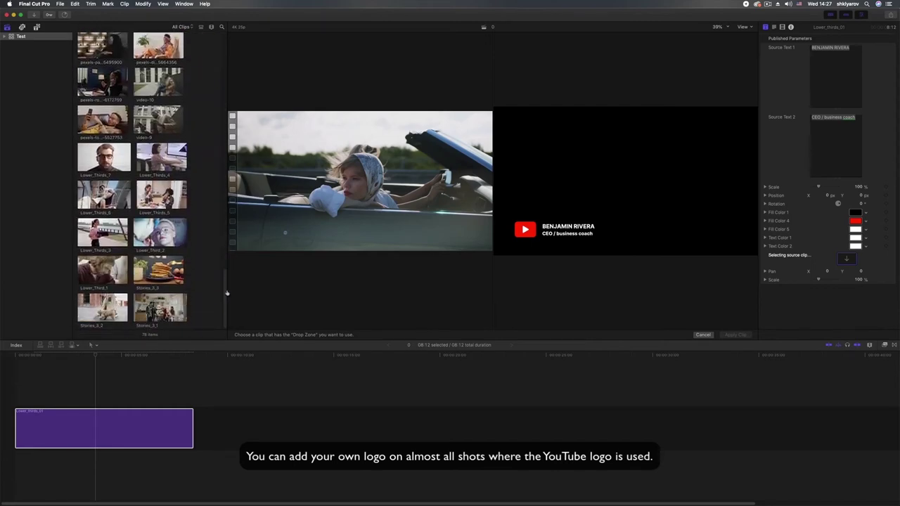
click(80, 114)
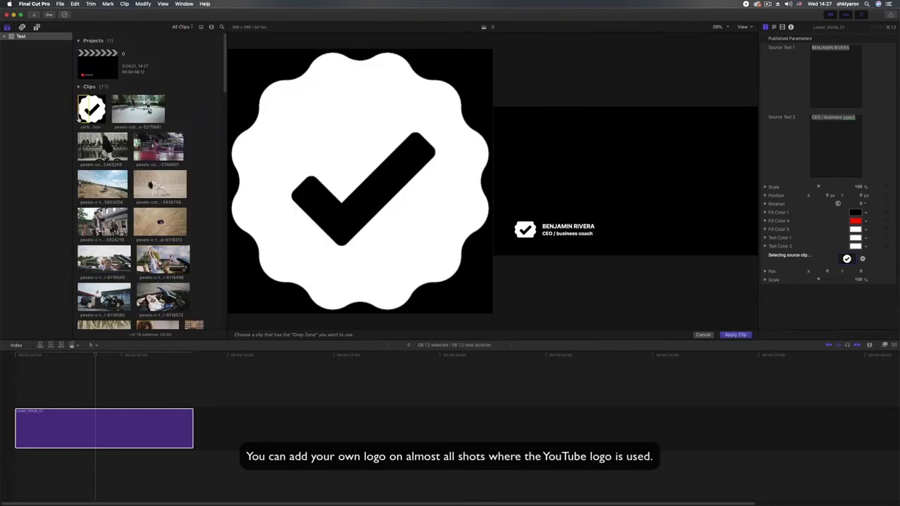
click(735, 335)
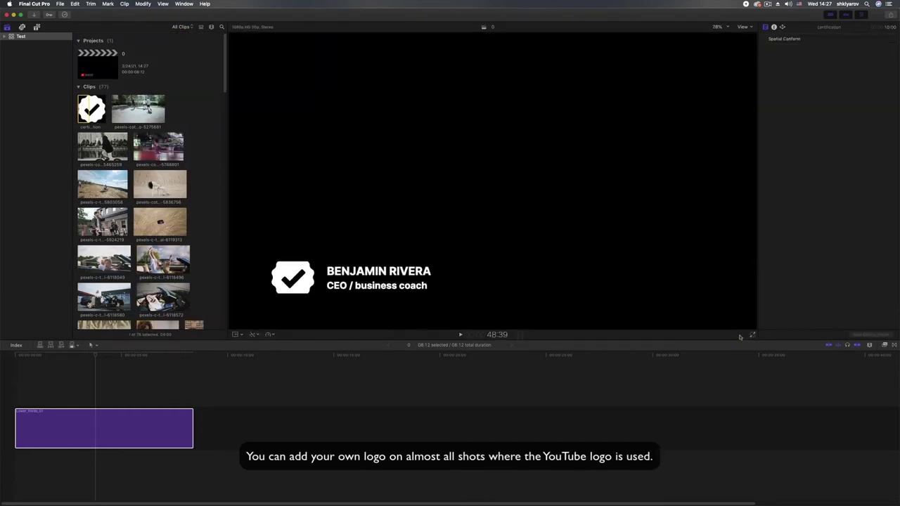
Shrink the checkmark logo to about 75% and adjust its horizontal pan.
click(162, 417)
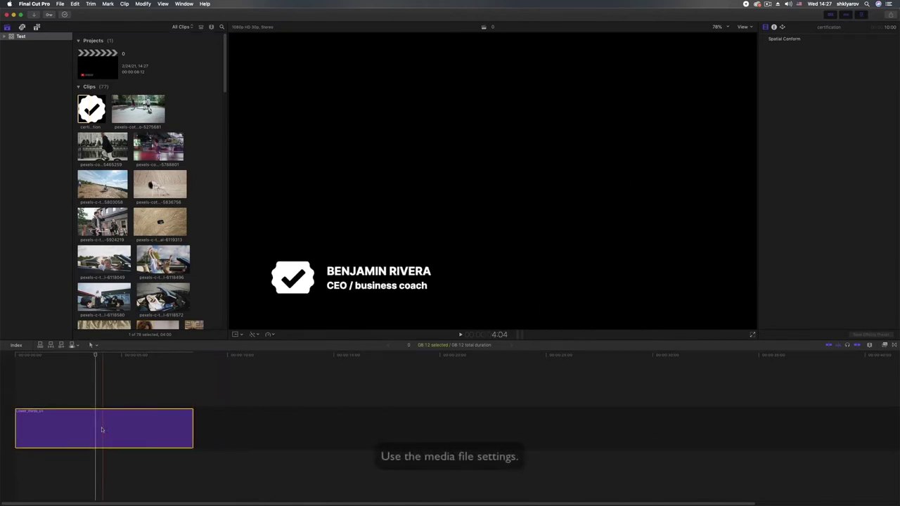
drag(858, 280, 847, 288)
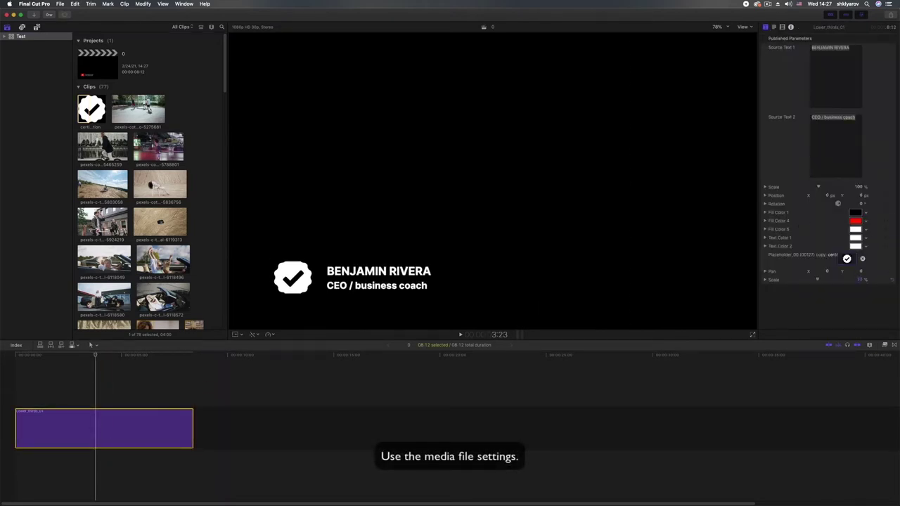
click(825, 272)
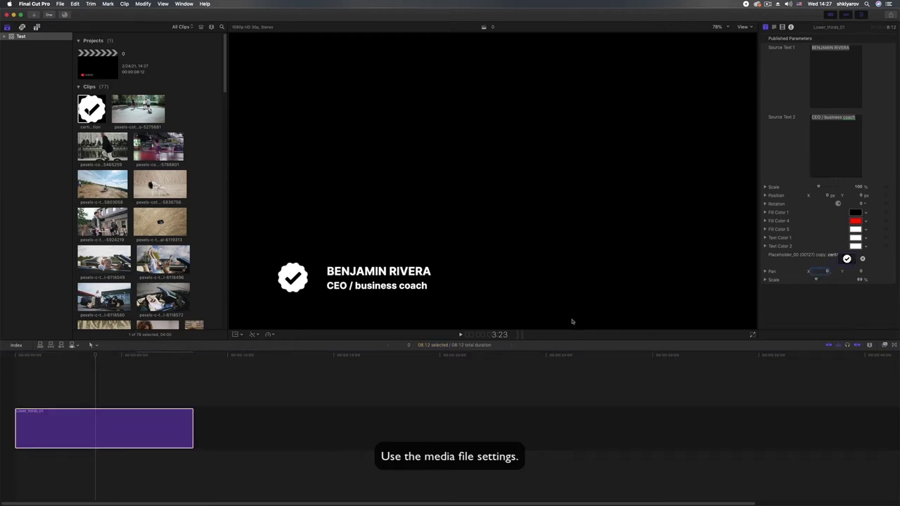
Play the lower-third title from the start, then delete it from the timeline.
drag(95, 355, 2, 362)
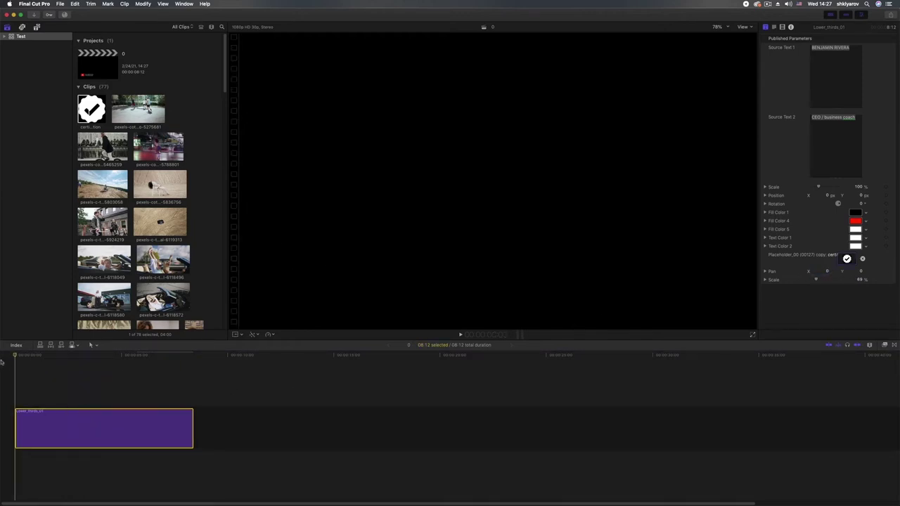
key(space)
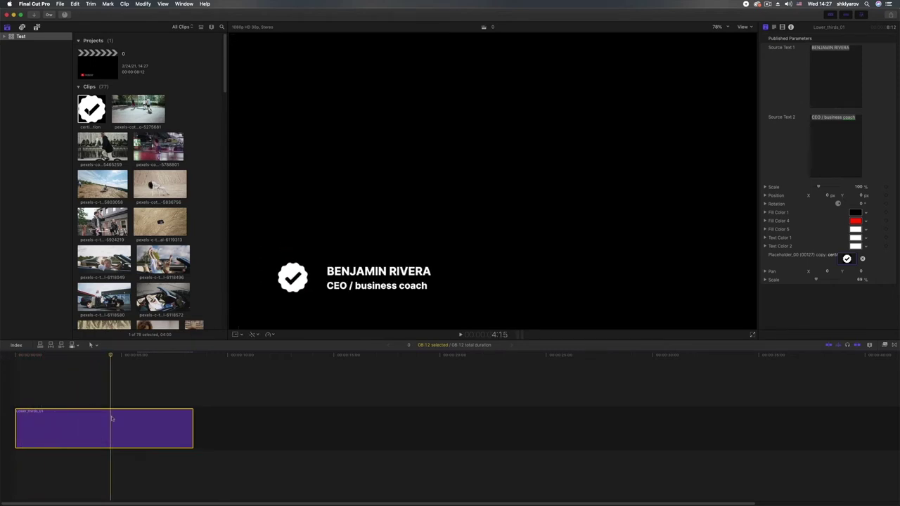
key(BackSpace)
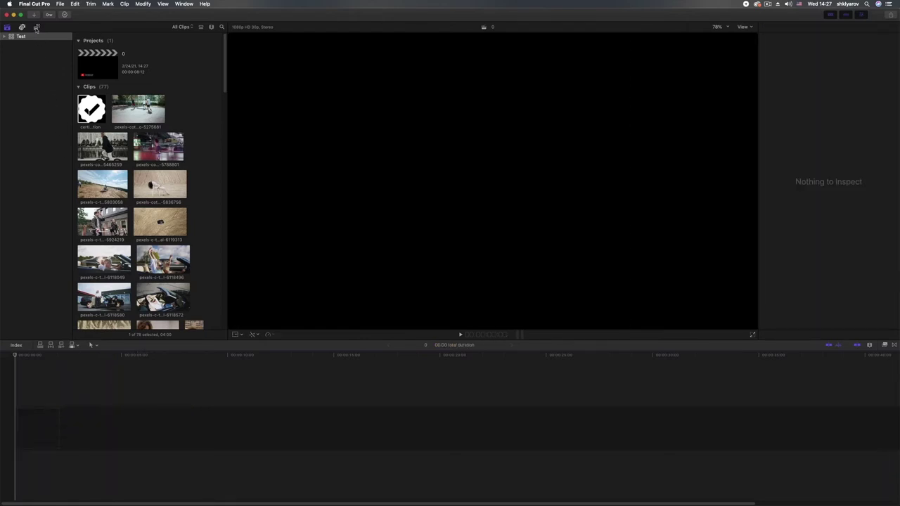
Drag the Links_02 social-links title from Titles and Generators into the timeline.
click(37, 27)
scroll(147, 254, down, 2)
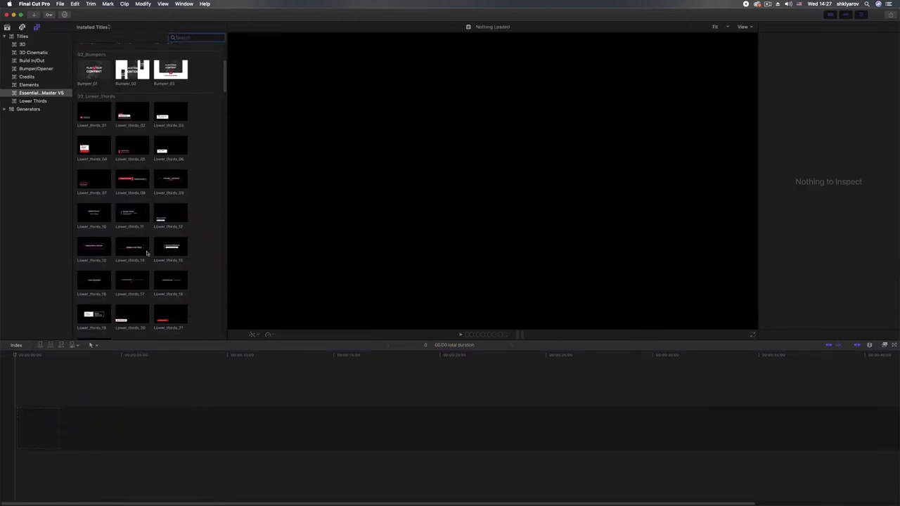
scroll(147, 254, up, 4)
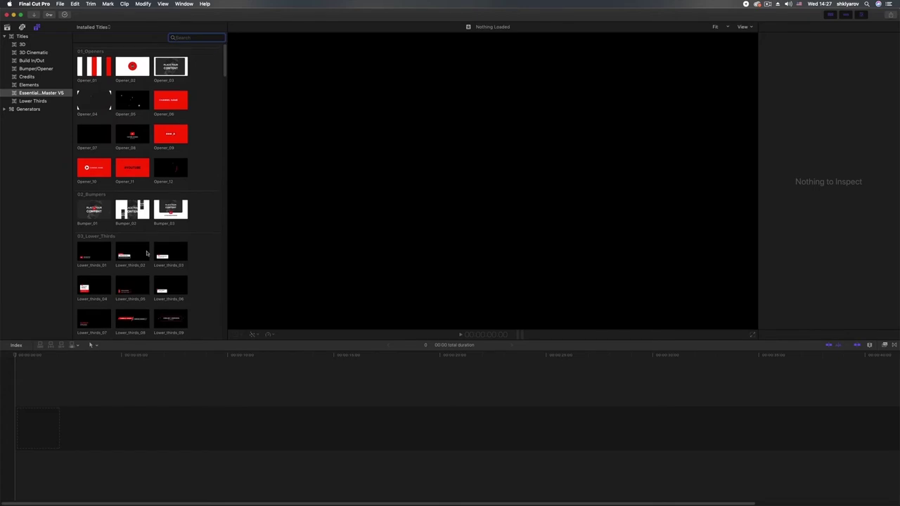
scroll(144, 239, down, 5)
scroll(141, 224, down, 4)
scroll(134, 211, down, 3)
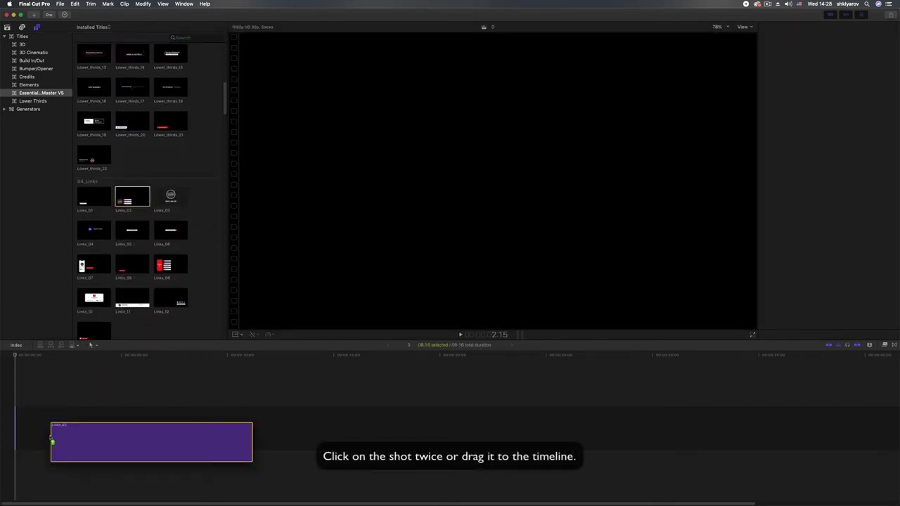
drag(132, 204, 49, 431)
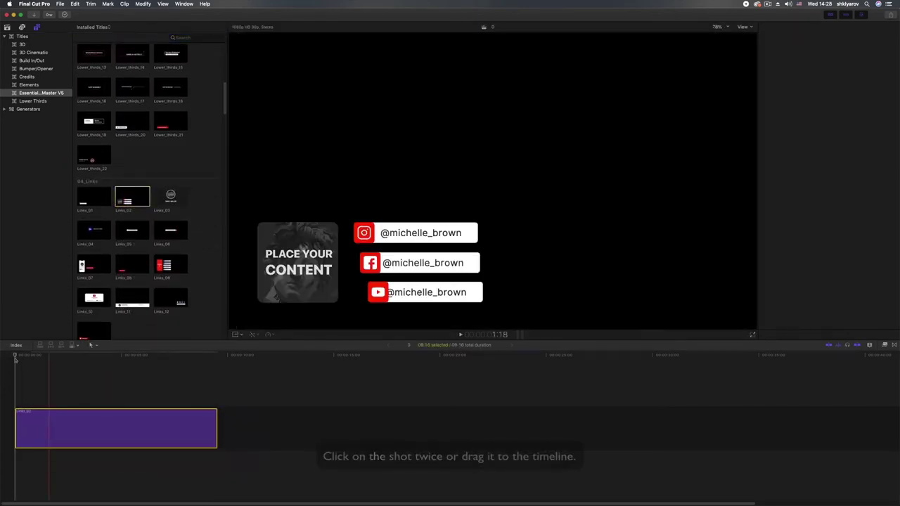
Switch the title's Icons 1 from Instagram to Your Logo.
key(cmd+4)
drag(94, 357, 102, 359)
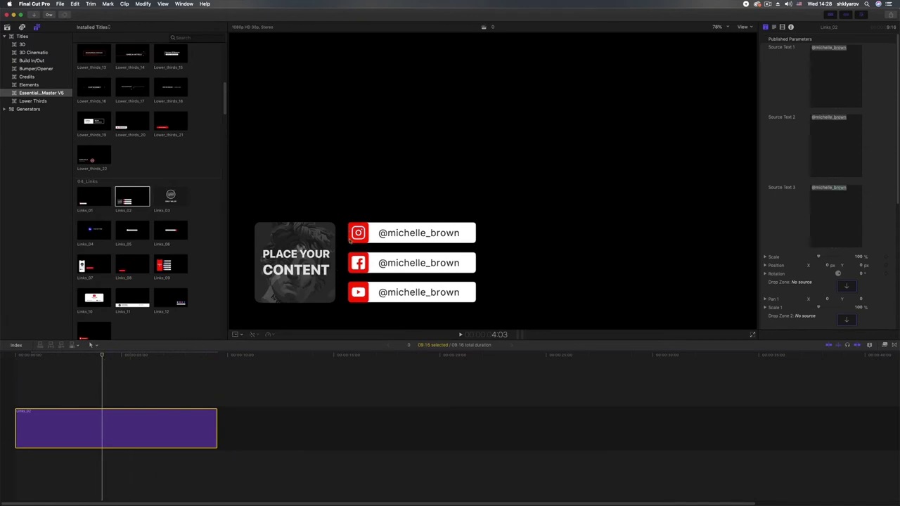
scroll(783, 284, down, 5)
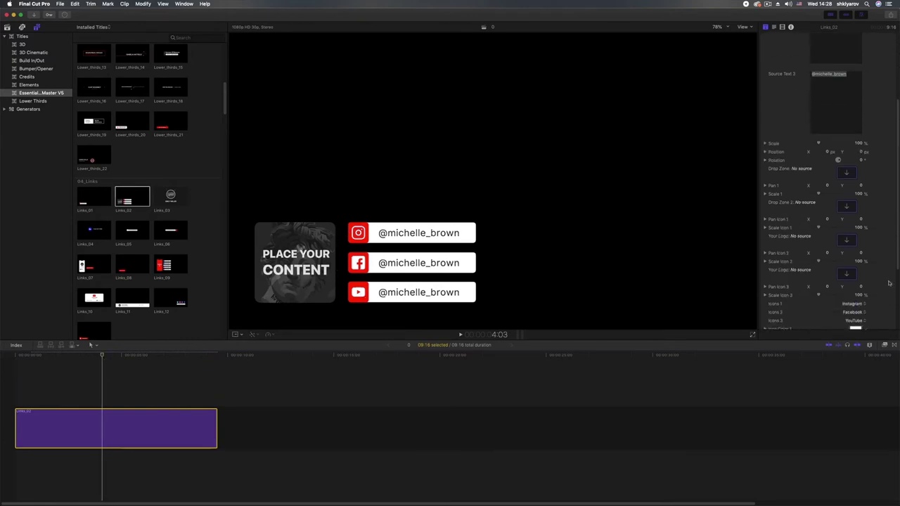
click(852, 265)
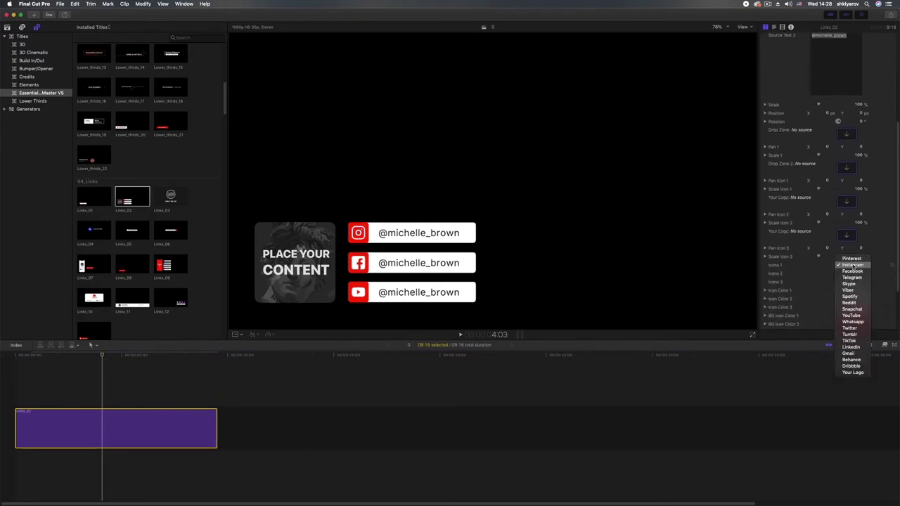
click(853, 373)
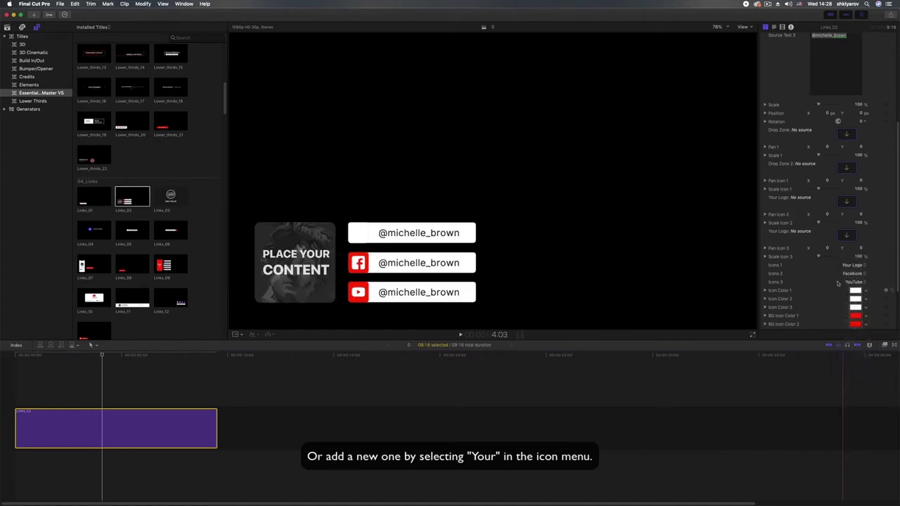
Apply the checkmark clip to the first icon slot of the links title.
click(848, 166)
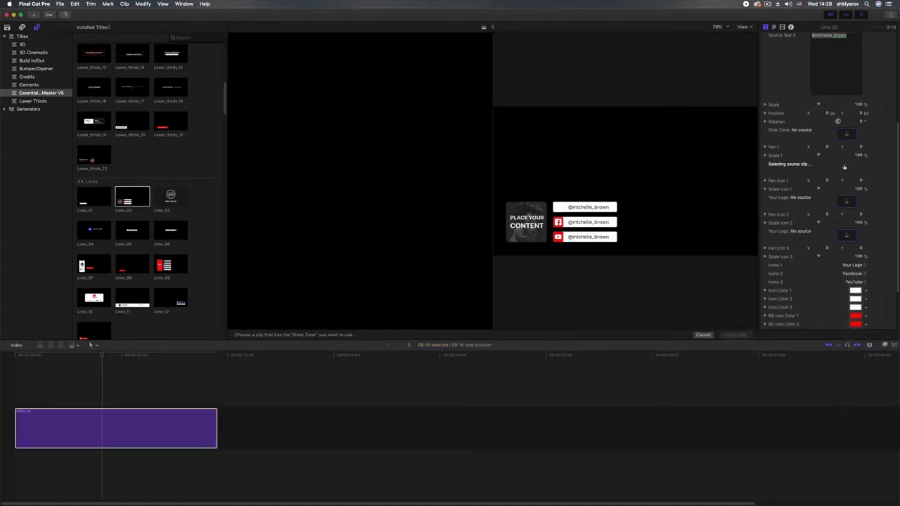
click(7, 27)
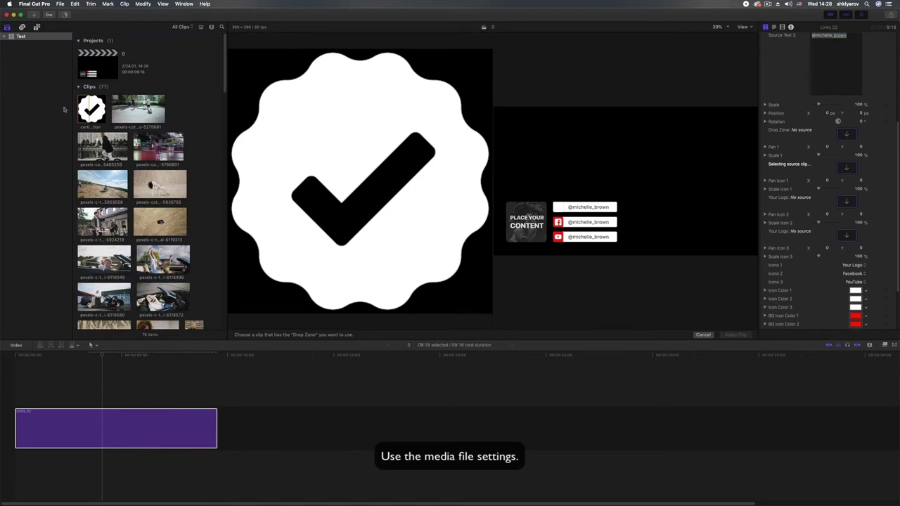
click(81, 120)
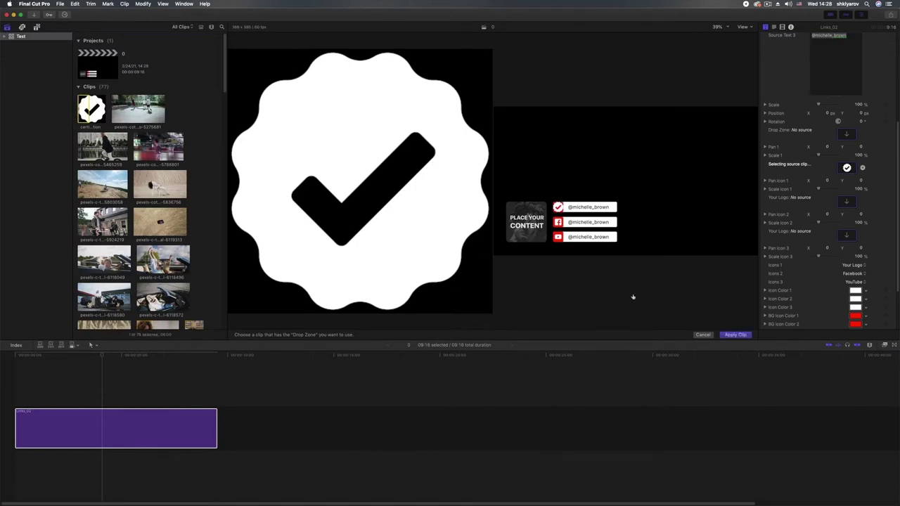
click(734, 335)
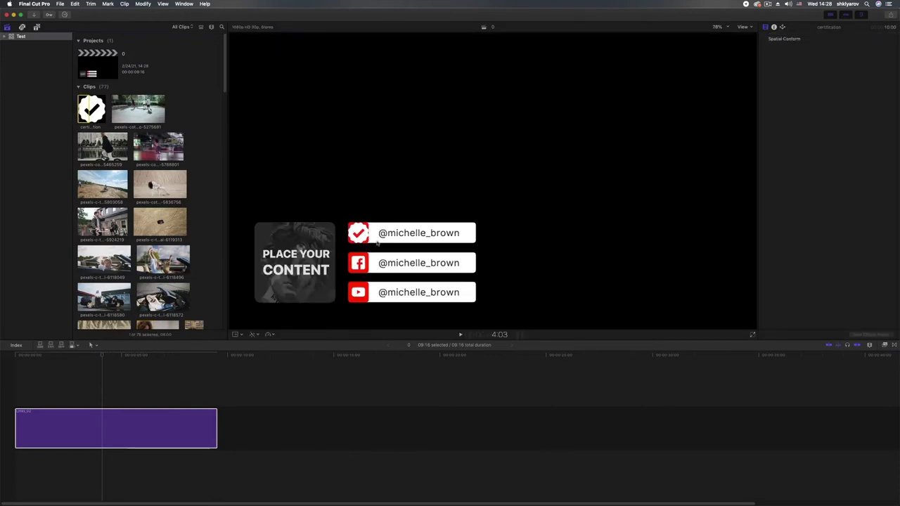
Set Scale Icon 1 to 70% for the checkmark icon.
click(111, 429)
scroll(843, 232, down, 5)
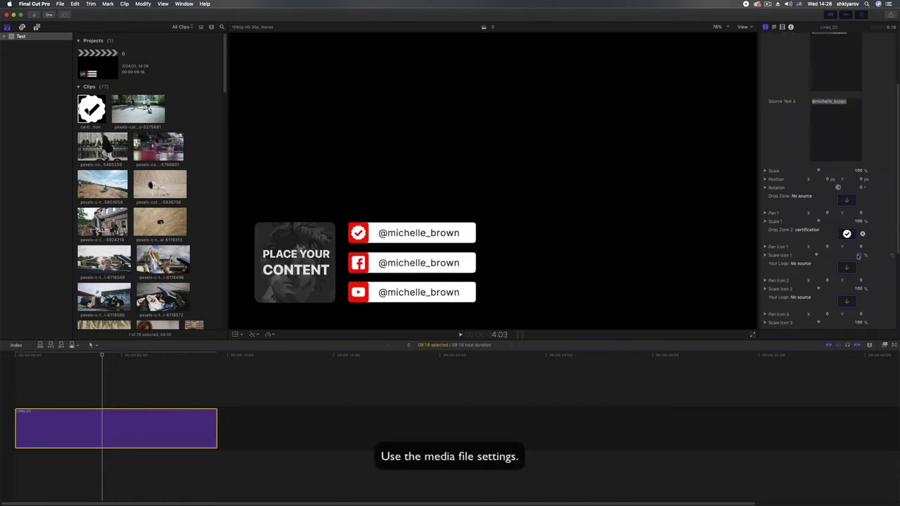
drag(827, 248, 836, 247)
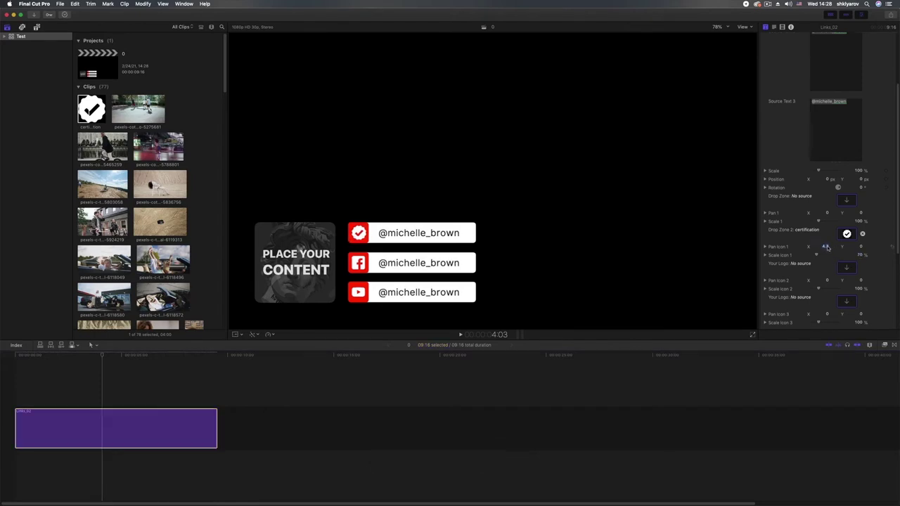
Confirm the icon scale and play the links title from the start.
key(Return)
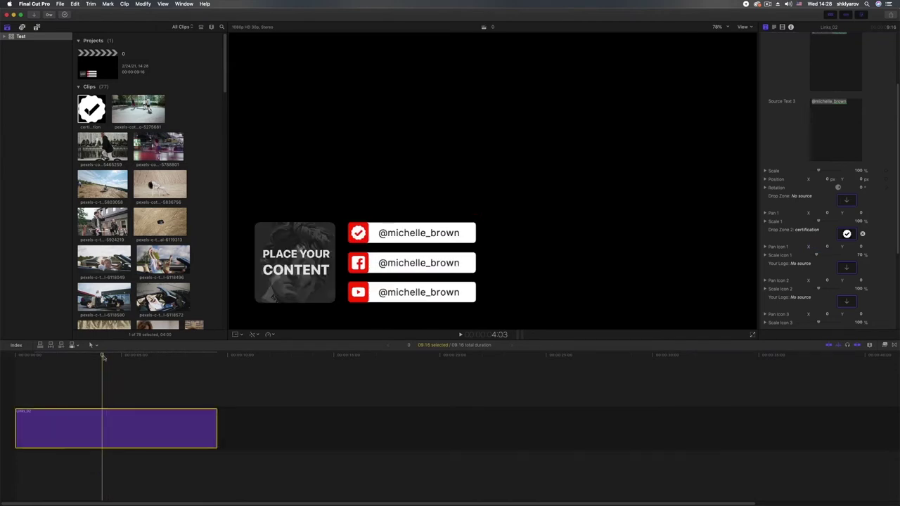
key(Home)
key(space)
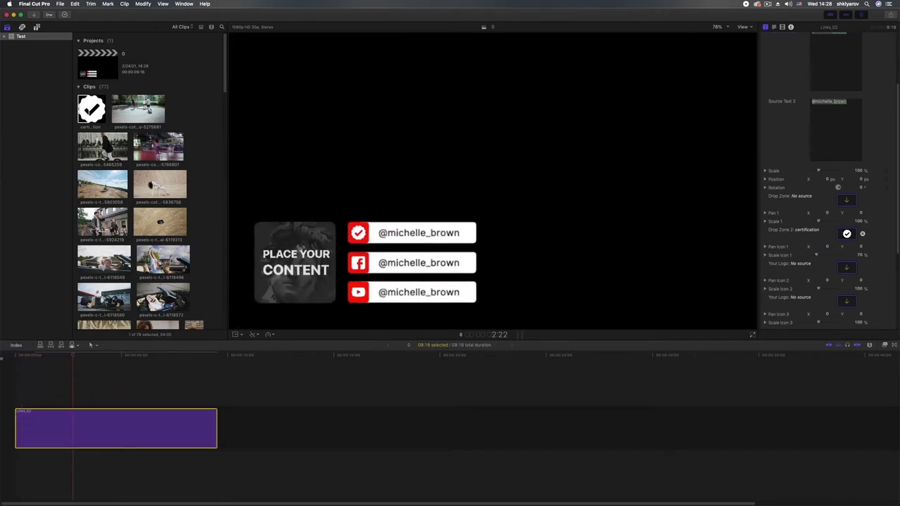
key(space)
Try several Icon Color 1 colours on the checkmark, keeping it Snow white.
scroll(898, 255, down, 5)
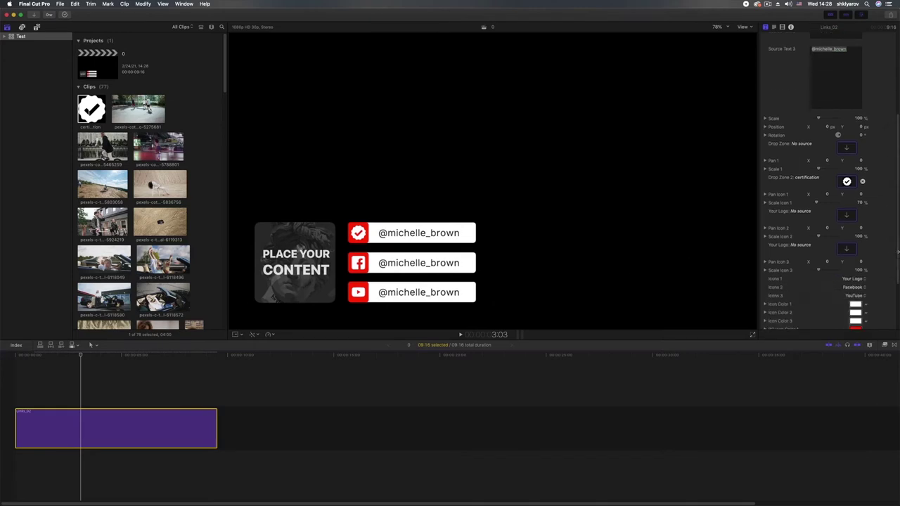
click(853, 229)
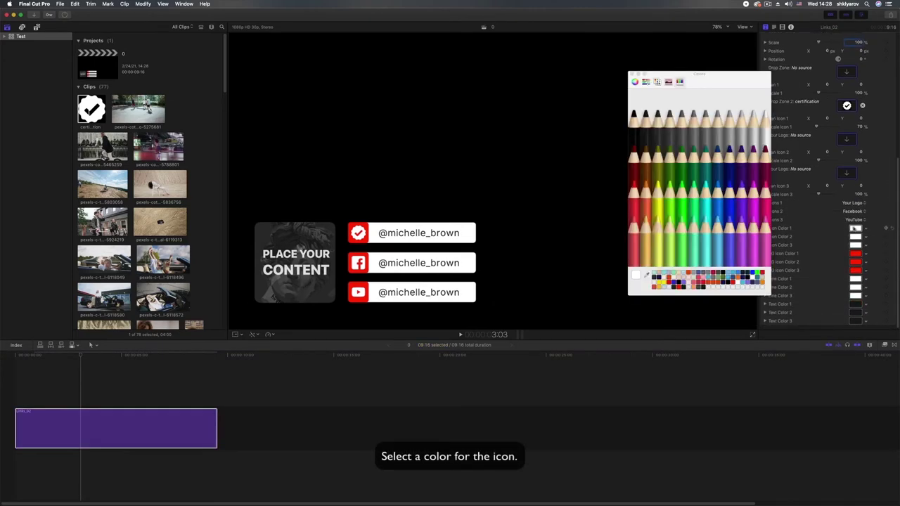
mouse_move(649, 200)
mouse_down()
mouse_move(650, 184)
mouse_move(725, 197)
mouse_up()
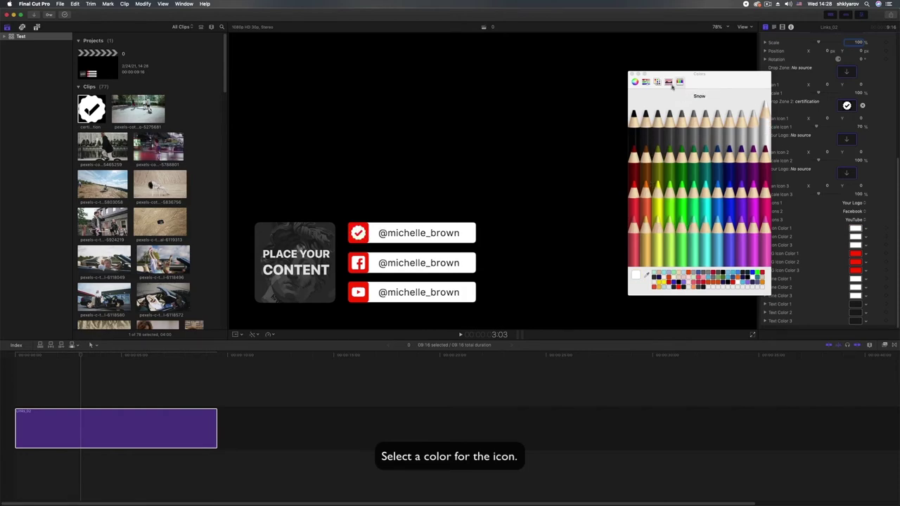
click(631, 74)
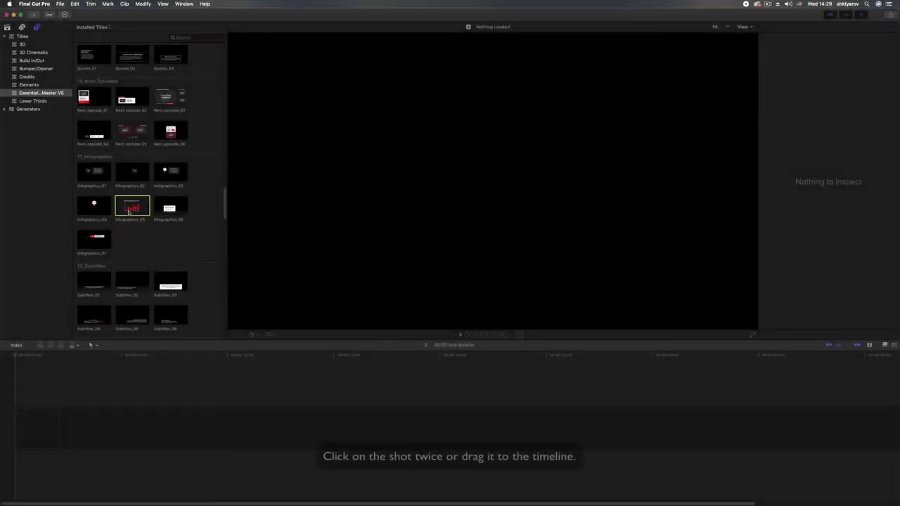
Add the Infographics_05 SWEDISH RECYCLING REVOLUTION chart, play its animation, and park at 2:24.
double_click(129, 212)
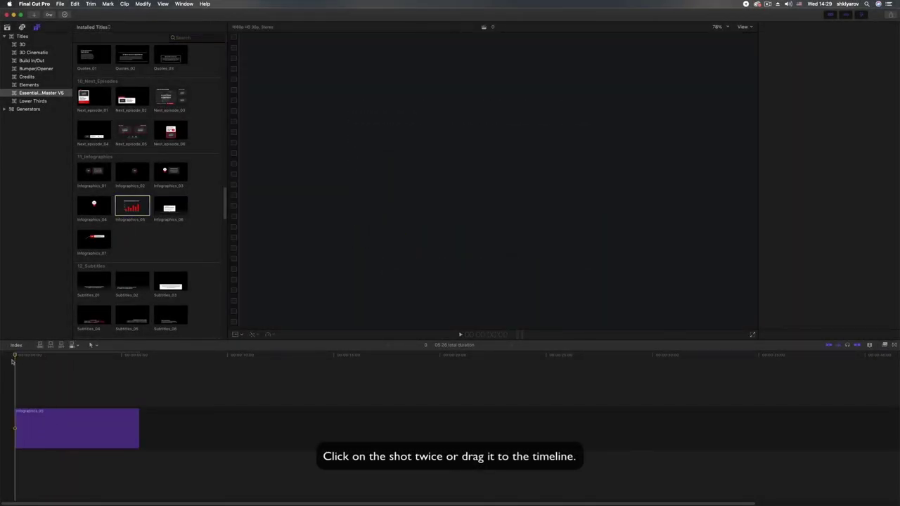
key(space)
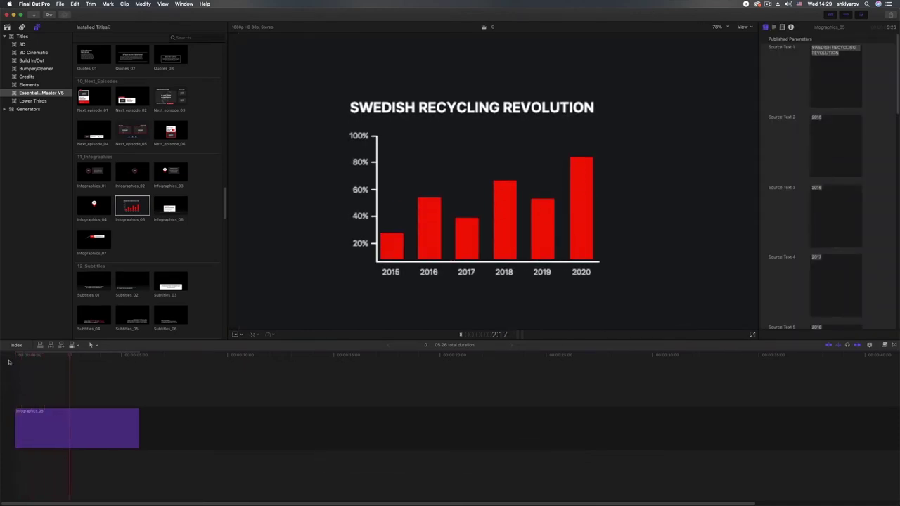
key(space)
drag(78, 362, 75, 360)
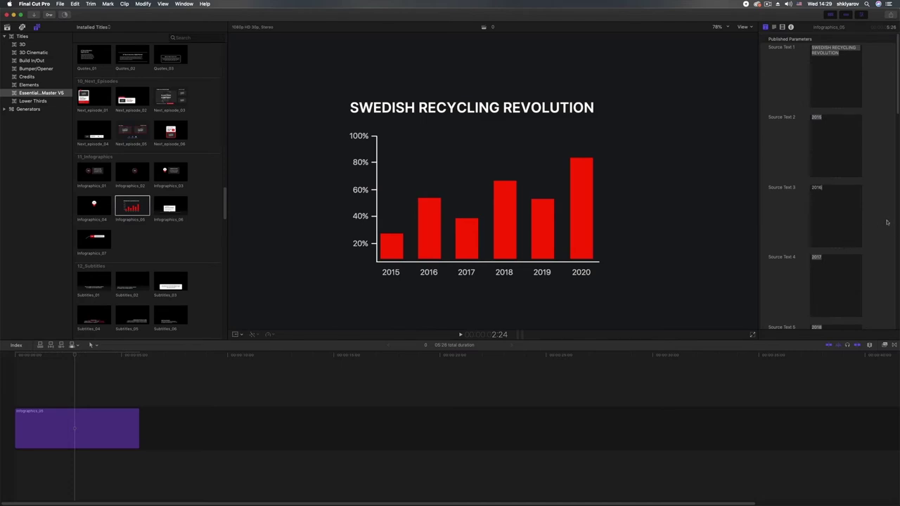
scroll(886, 222, down, 1)
scroll(823, 113, down, 5)
scroll(824, 113, down, 5)
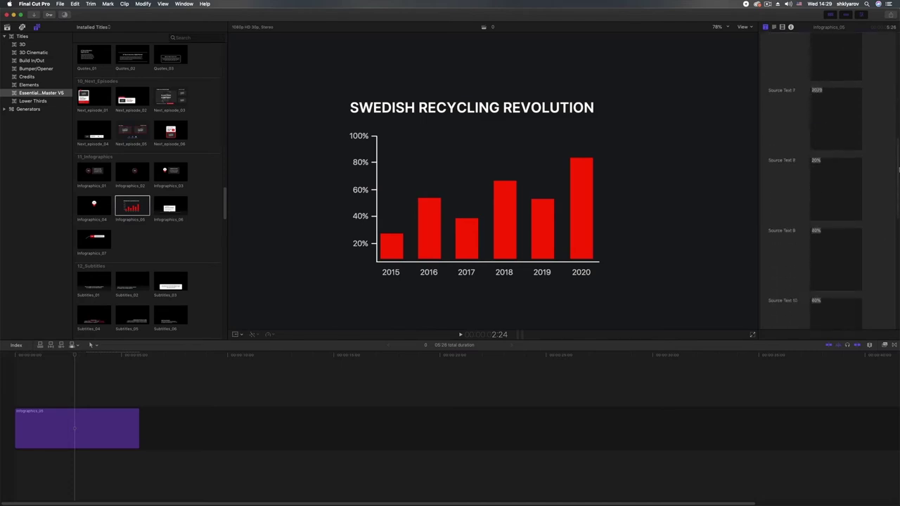
scroll(824, 113, down, 5)
scroll(824, 113, down, 5)
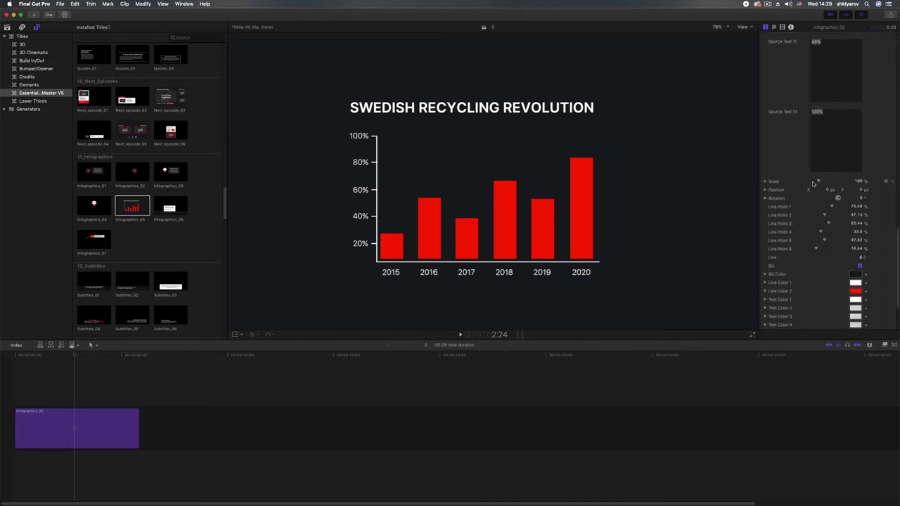
Set the infographic's background colour to Tungsten dark grey instead of lime green.
click(859, 266)
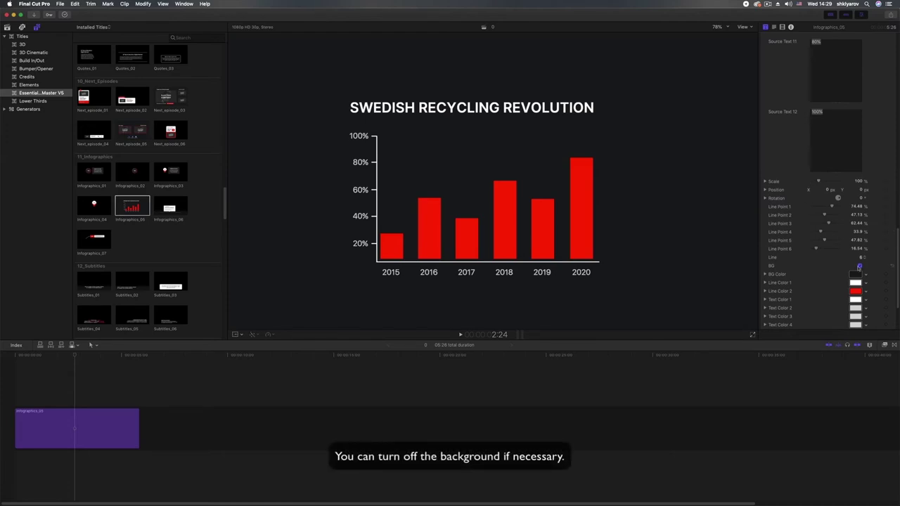
click(859, 266)
click(855, 274)
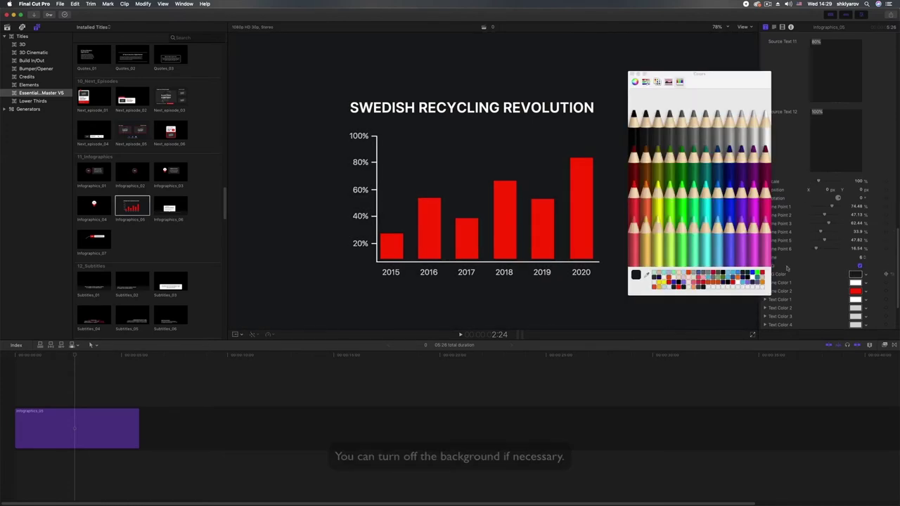
click(667, 197)
click(630, 74)
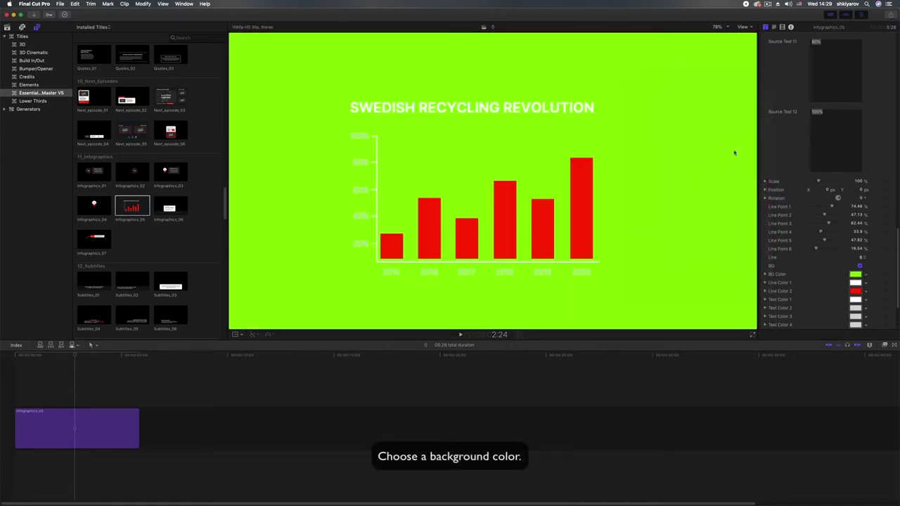
click(859, 266)
click(859, 266)
click(855, 275)
click(645, 137)
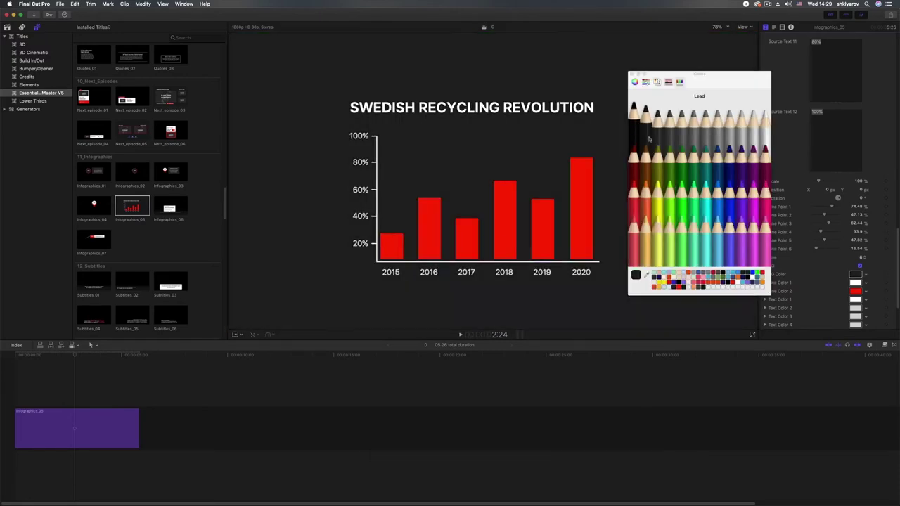
click(630, 74)
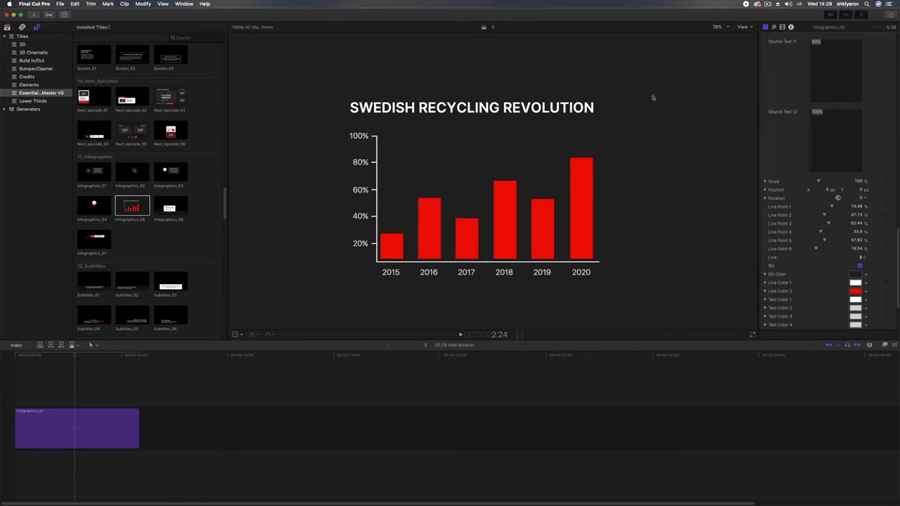
Set the chart's Line bar count to 6 so all years 2015–2020 show.
click(862, 257)
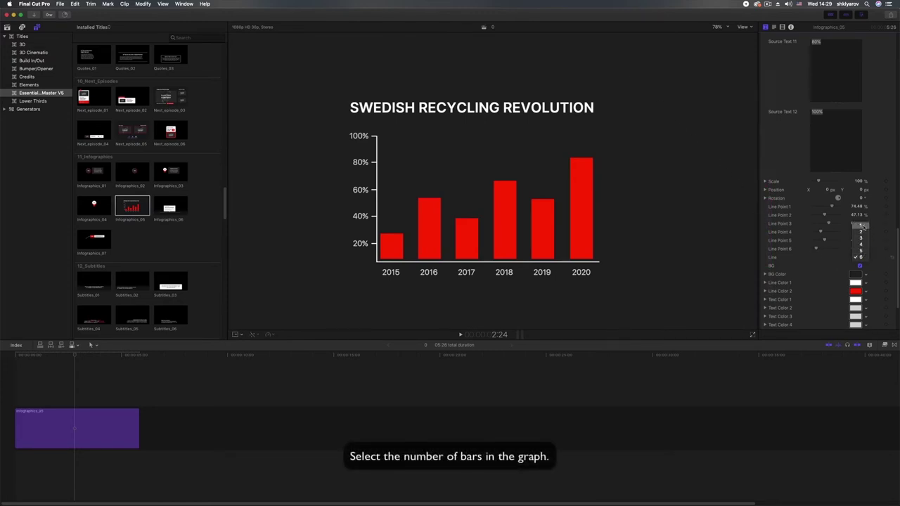
click(861, 225)
click(862, 260)
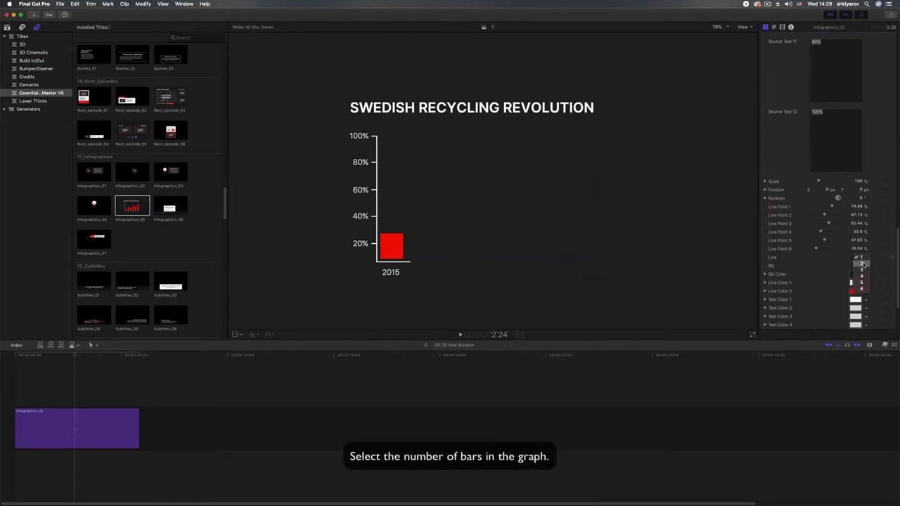
click(862, 265)
click(862, 263)
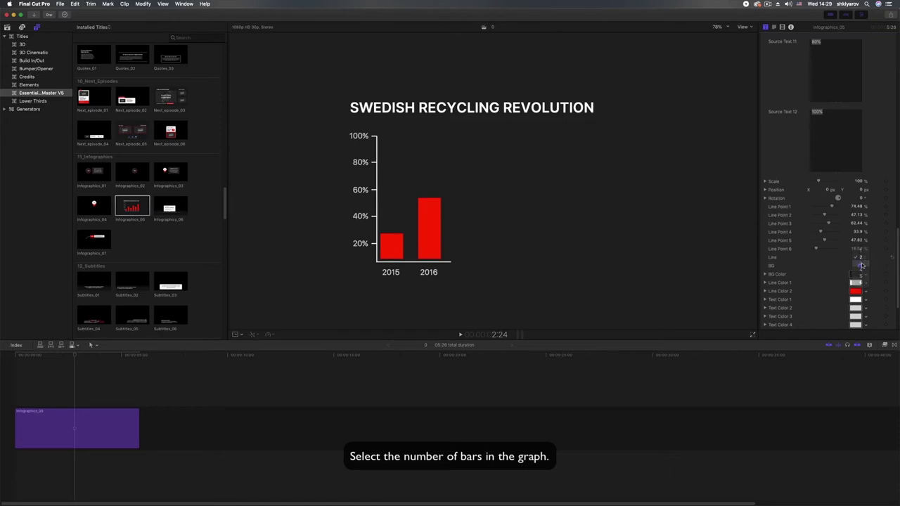
click(862, 265)
click(862, 264)
click(862, 265)
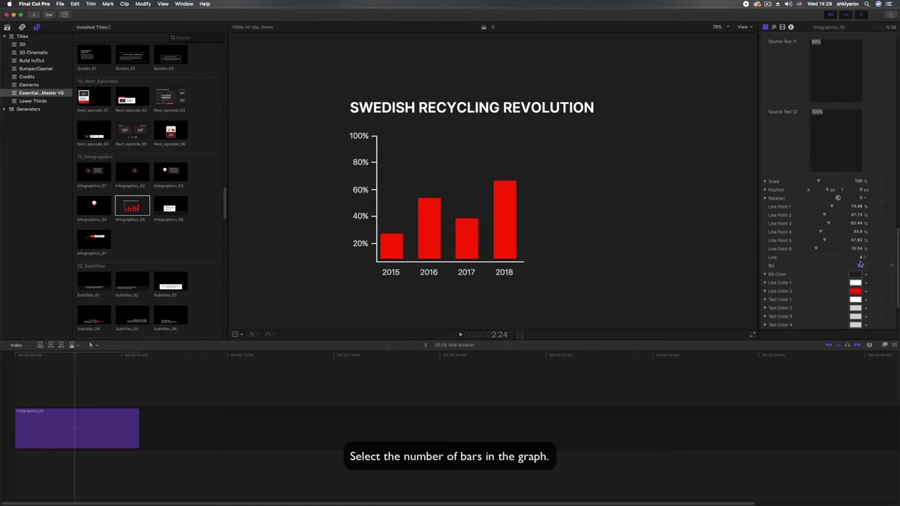
click(861, 258)
click(861, 270)
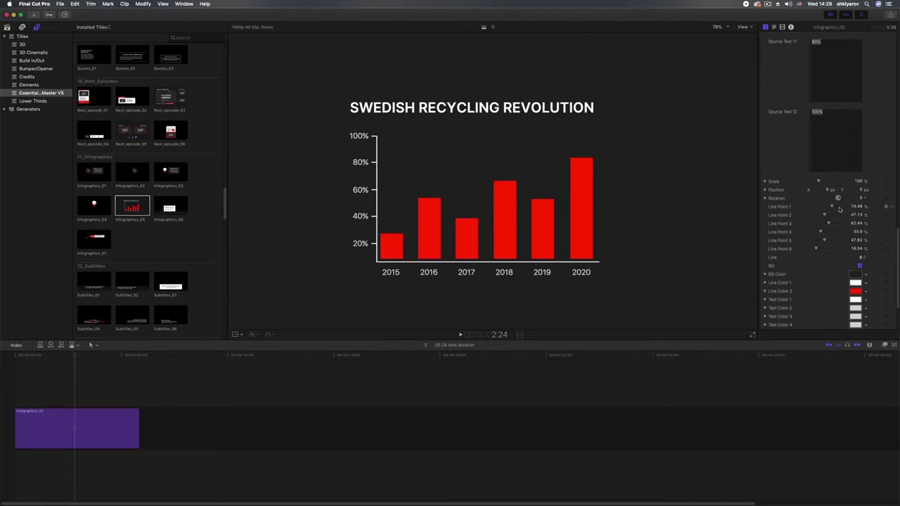
Set line points 3–6 to 43.25%, 60.13%, 42.54%, 27.41% and replay the chart from the start.
mouse_move(832, 209)
mouse_down()
mouse_move(815, 216)
mouse_move(826, 234)
mouse_move(819, 249)
mouse_up()
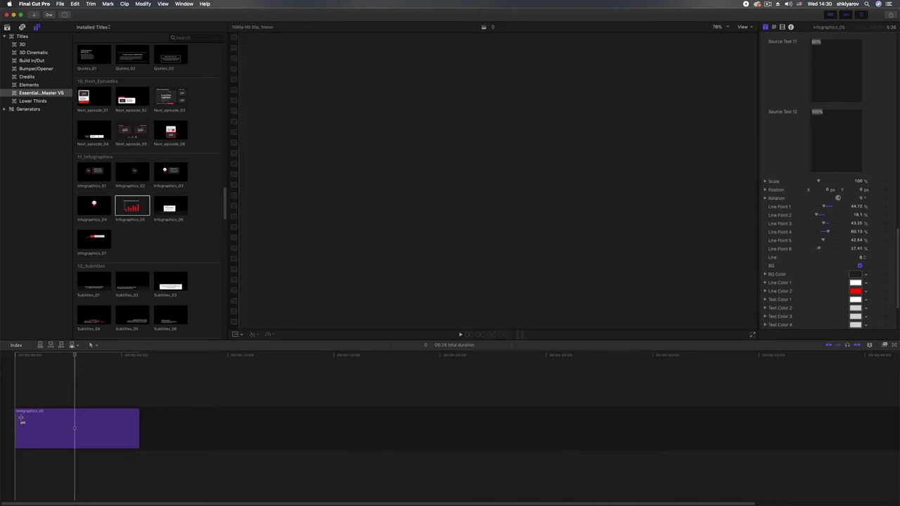
click(57, 412)
key(Home)
key(space)
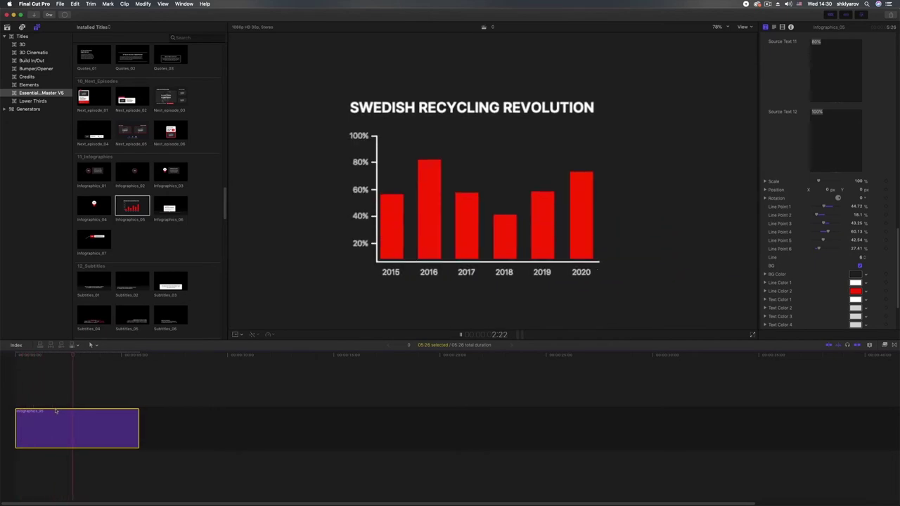
key(space)
scroll(884, 259, down, 3)
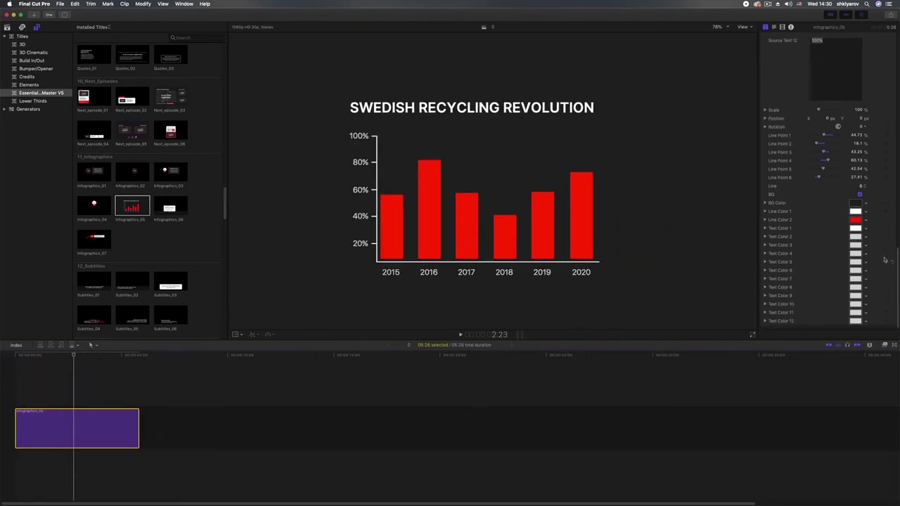
Colour the chart bars Eggplant (Line Color 2) and the axis lines Snow white (Line Color 1).
click(851, 220)
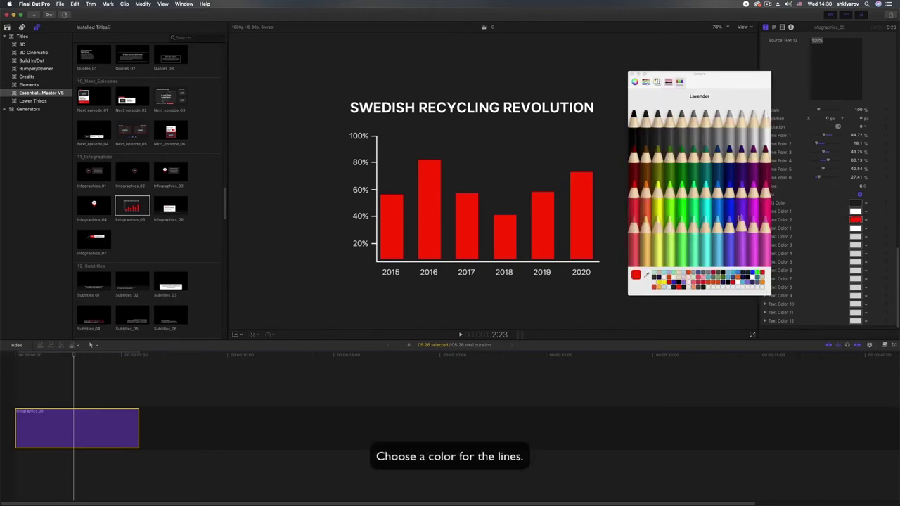
click(739, 173)
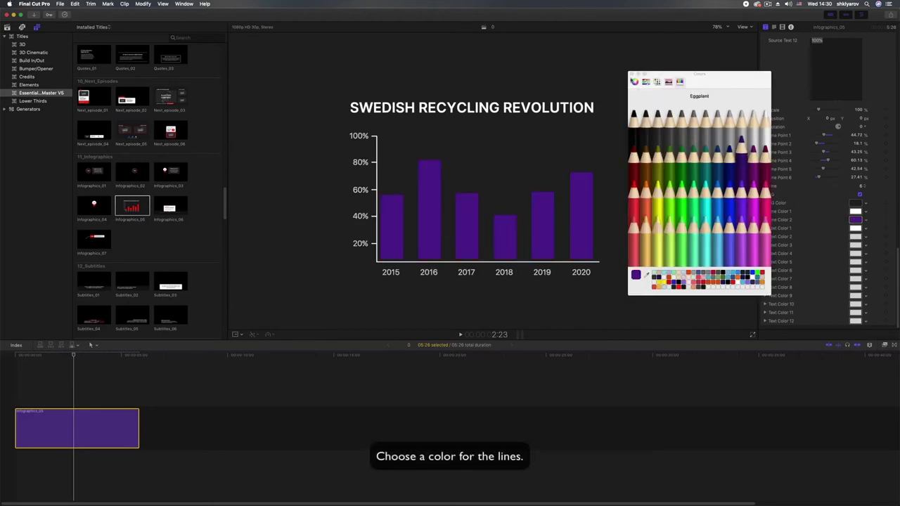
click(632, 74)
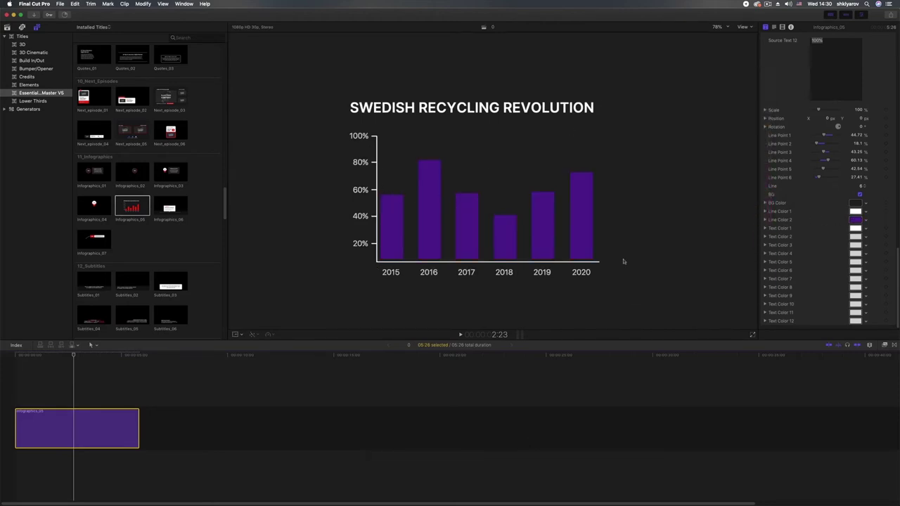
click(854, 218)
click(656, 191)
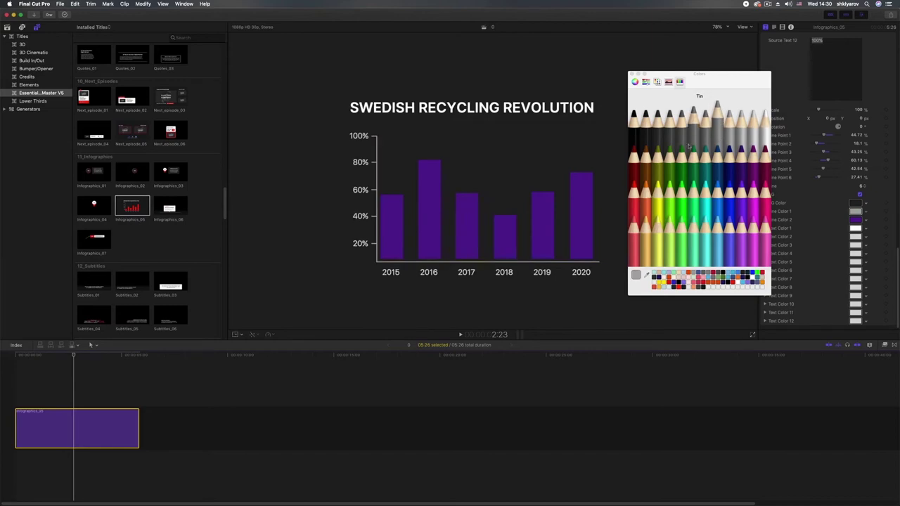
click(754, 215)
click(764, 137)
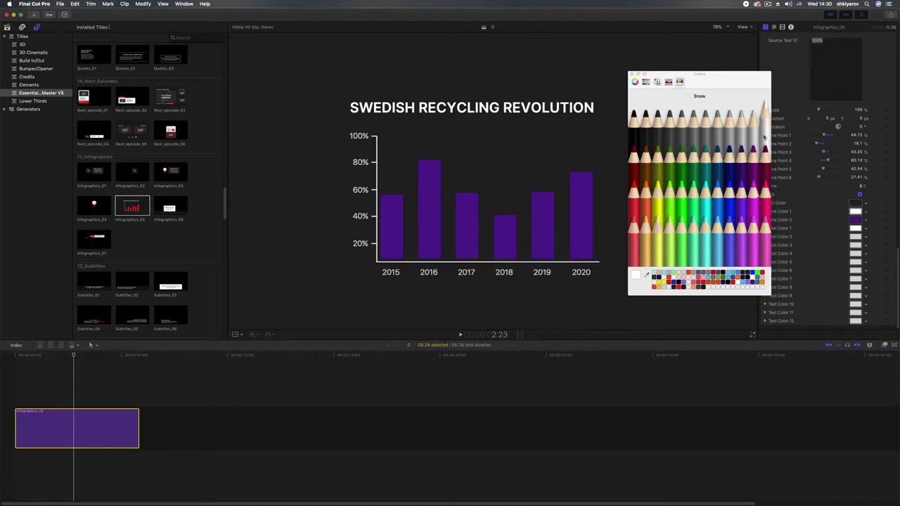
click(631, 74)
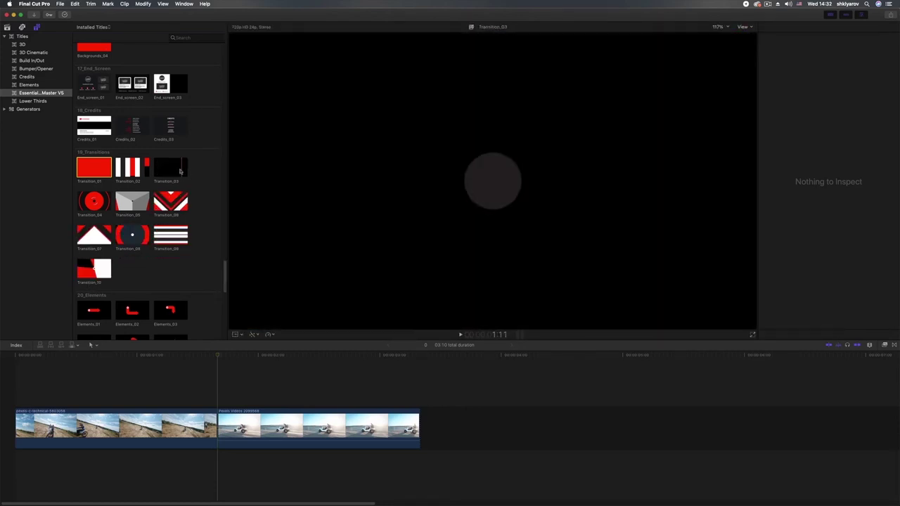
Add Transition_03, slide it left over the edit point, and preview its dark-and-red circle wipe.
double_click(172, 169)
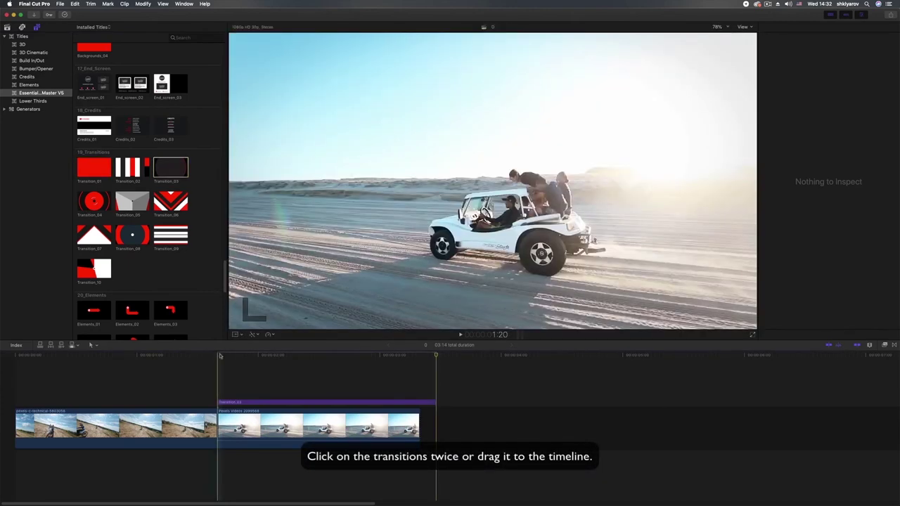
click(218, 357)
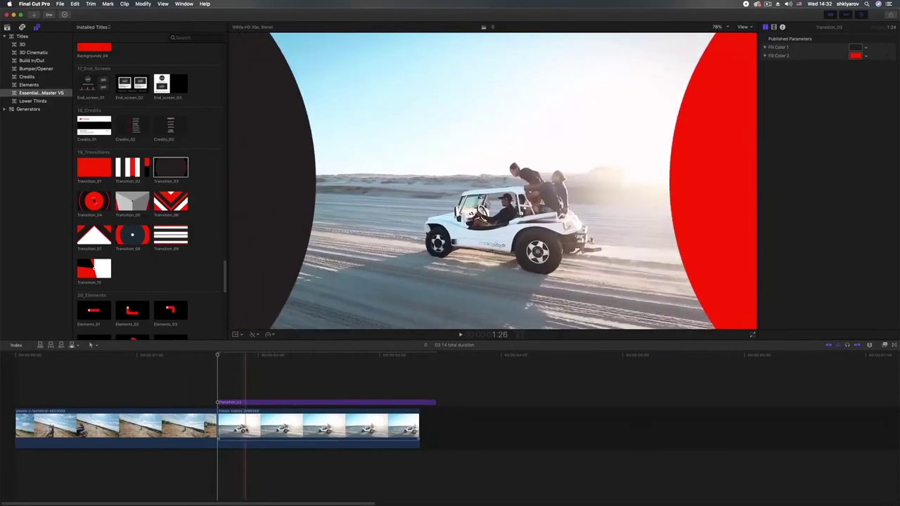
drag(290, 402, 165, 402)
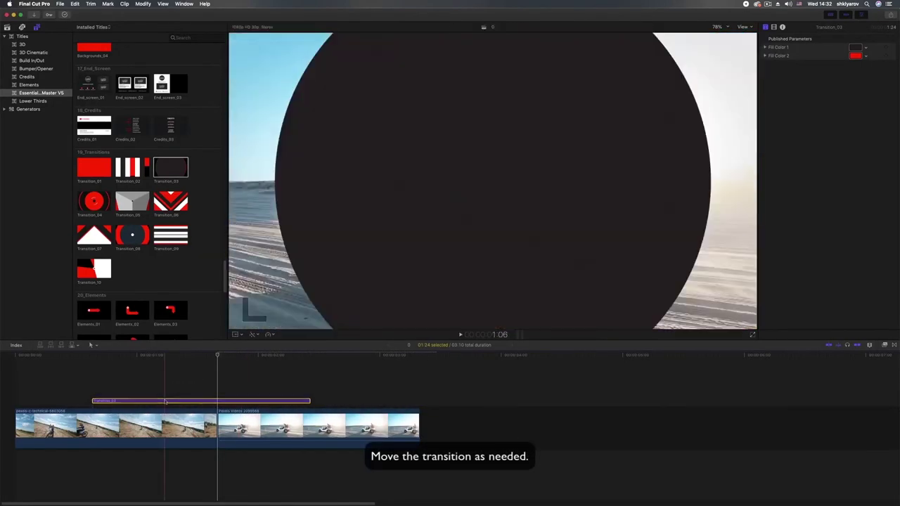
drag(211, 359, 217, 361)
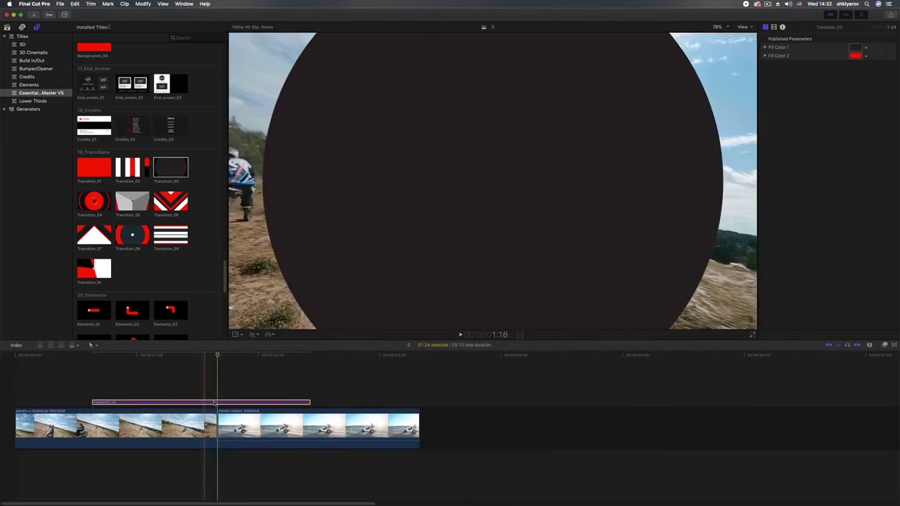
mouse_move(214, 404)
mouse_down()
mouse_move(198, 403)
mouse_move(284, 404)
mouse_up()
drag(207, 357, 149, 360)
key(space)
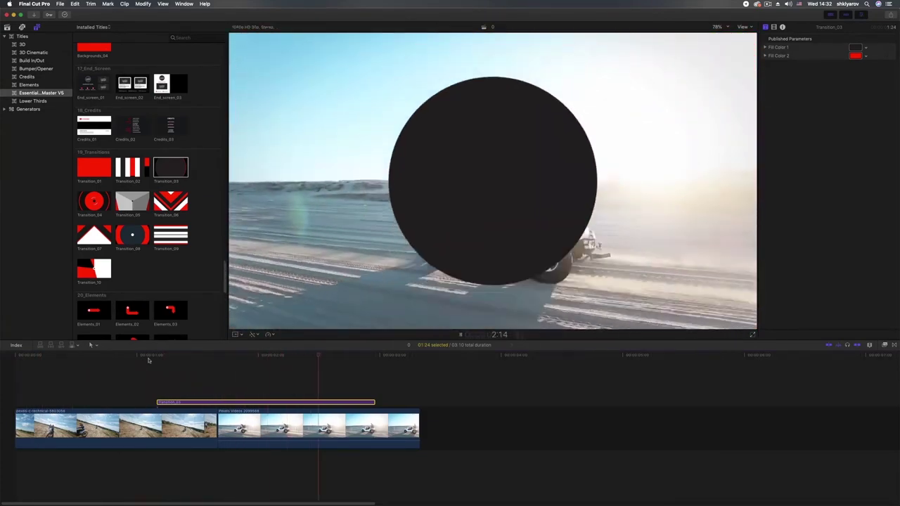
key(space)
mouse_move(148, 360)
mouse_down()
mouse_move(209, 363)
mouse_move(223, 407)
mouse_up()
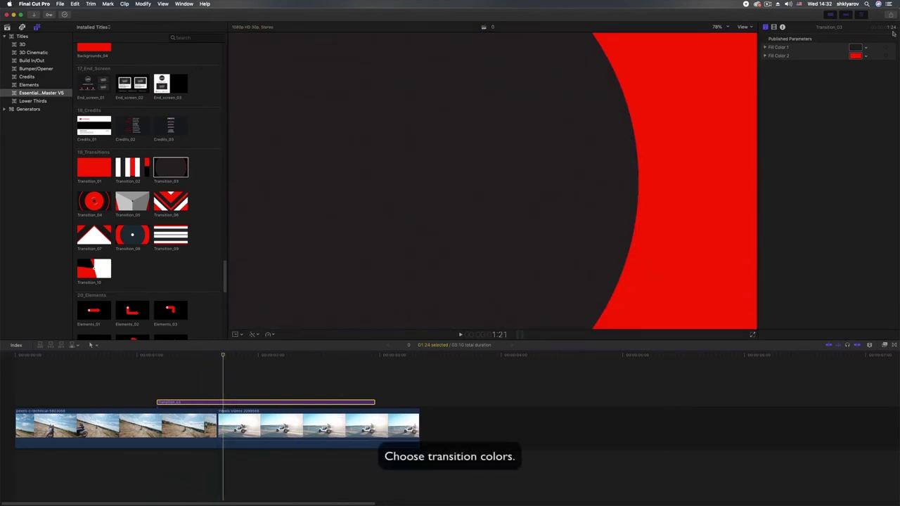
Set Transition_03's Fill Color 1 to Eggplant and Fill Color 2 to Snow.
click(856, 48)
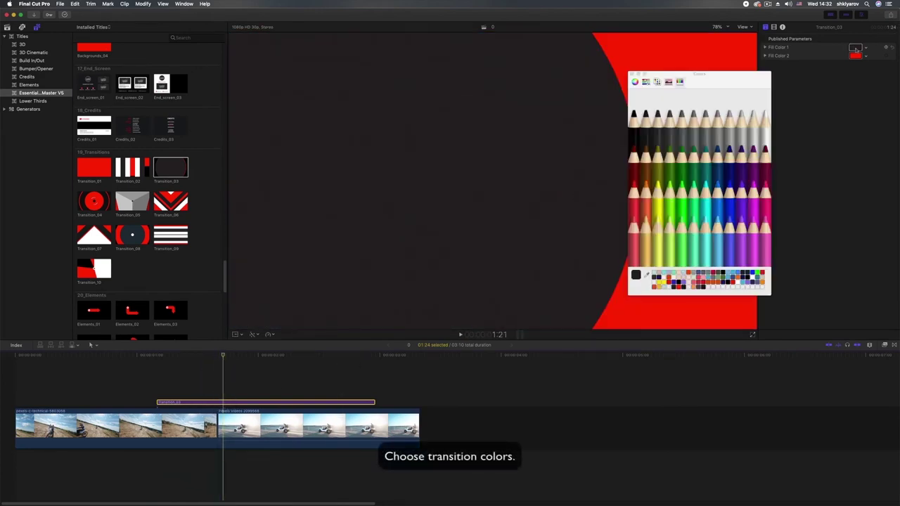
click(741, 177)
click(856, 55)
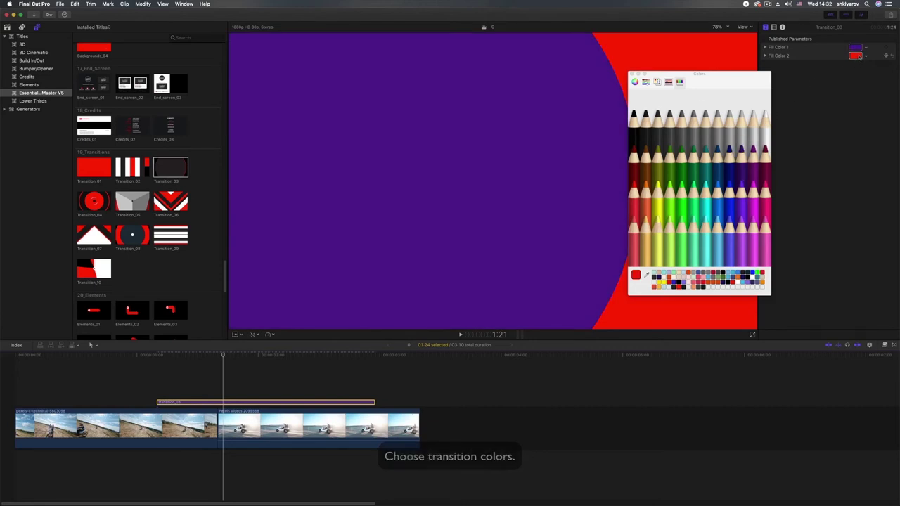
click(764, 114)
click(632, 73)
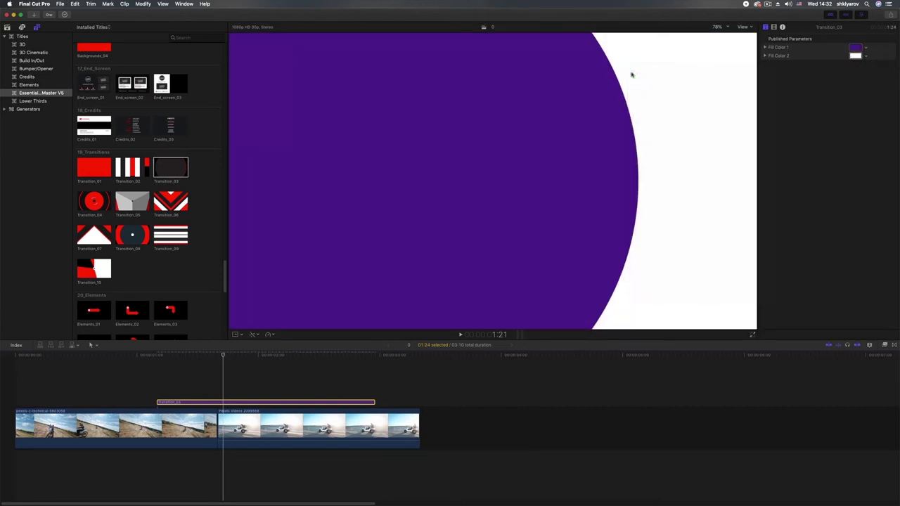
Preview the recoloured transition from the start, then delete the title clip.
key(Home)
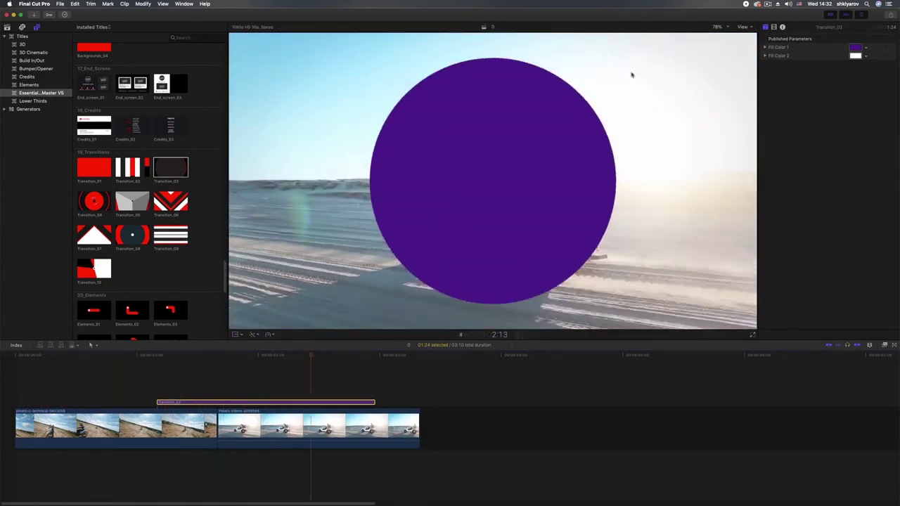
key(space)
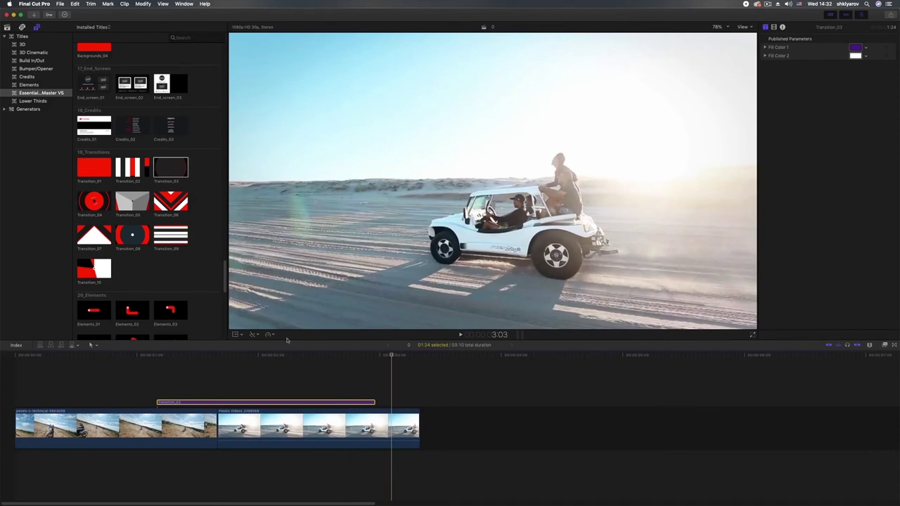
key(BackSpace)
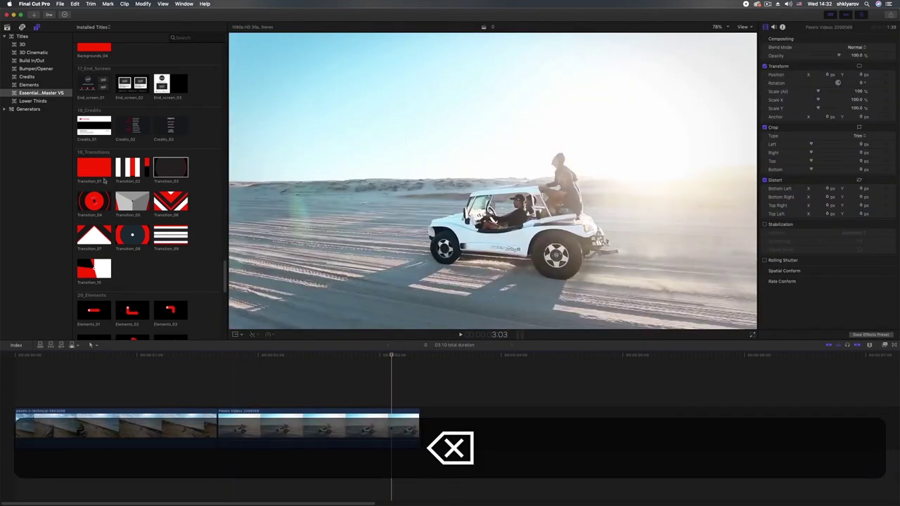
Connect Transition_02 with Q and slide it left until it straddles the cut between the clips.
click(132, 167)
key(q)
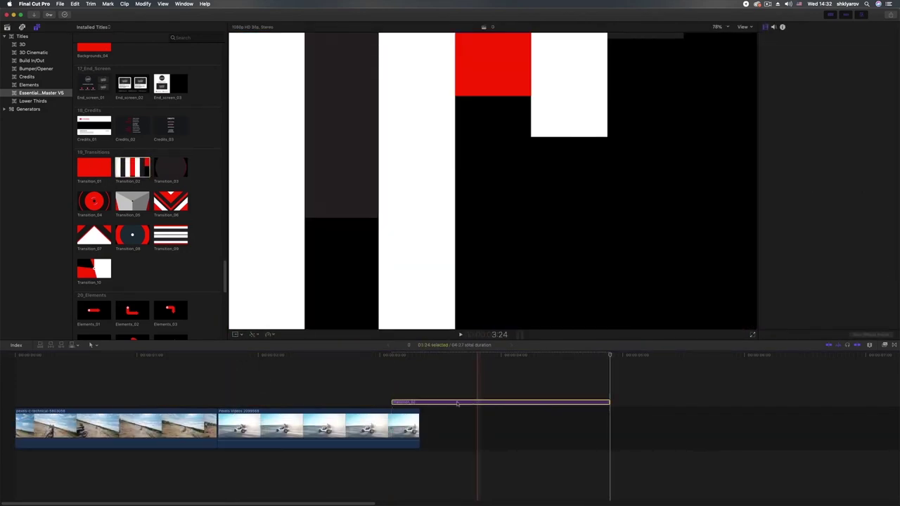
drag(457, 403, 181, 402)
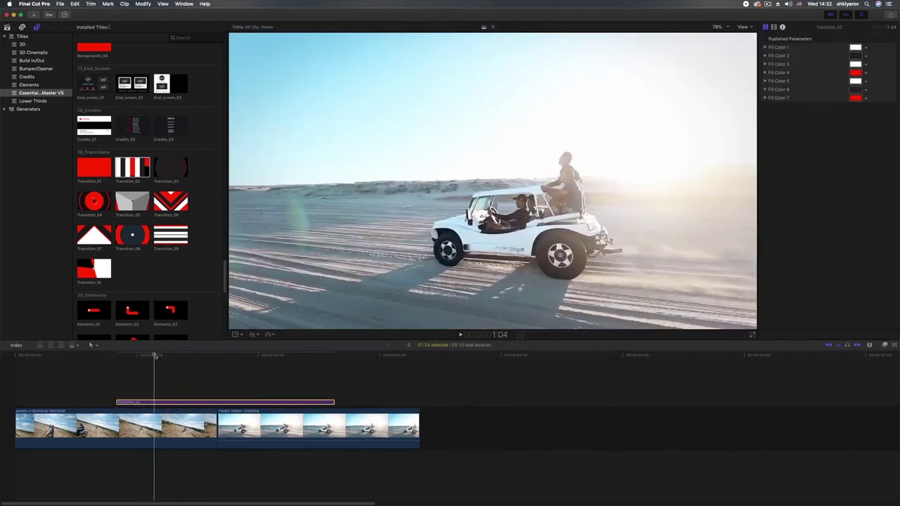
drag(169, 359, 217, 363)
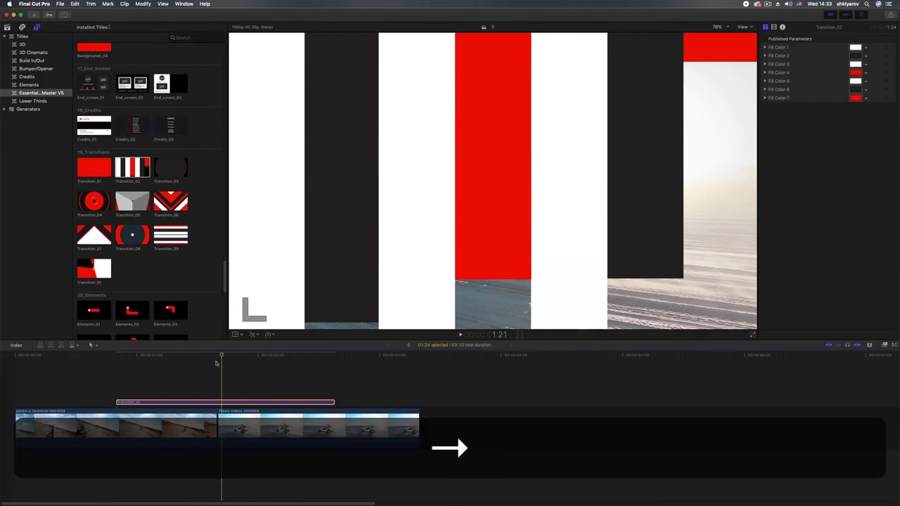
drag(251, 401, 239, 401)
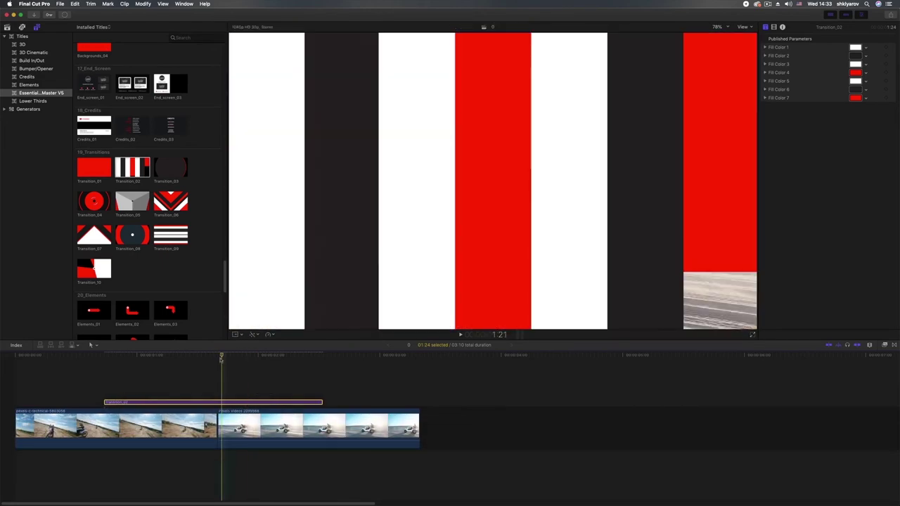
drag(221, 357, 217, 357)
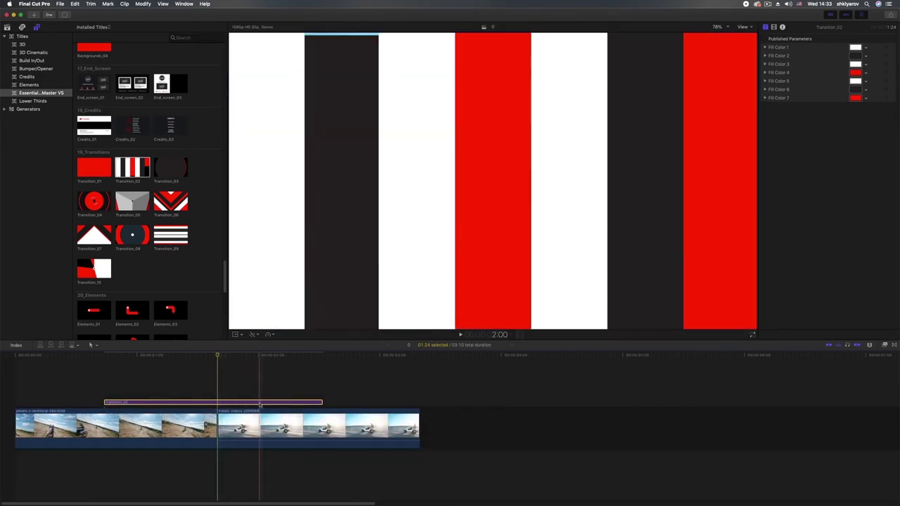
drag(251, 403, 239, 403)
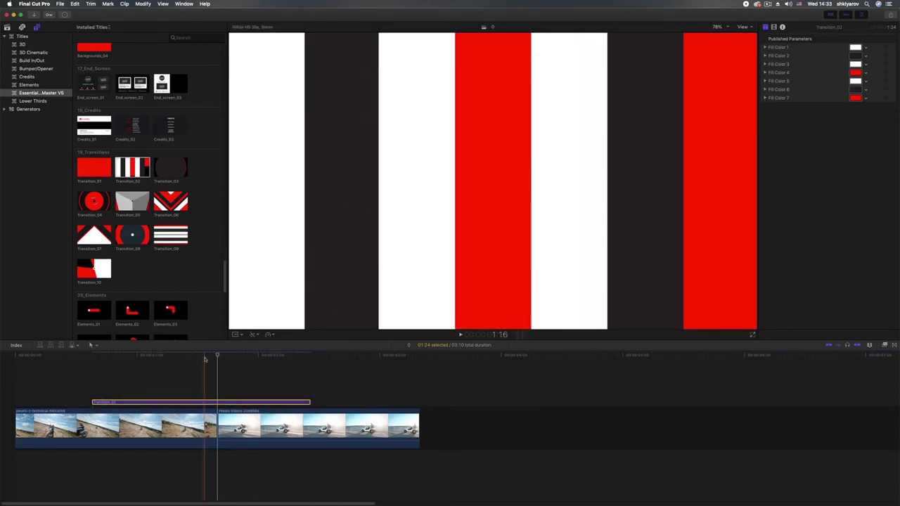
Make Fill Colors 2 and 6 Eggplant and Fill Colors 4 and 7 Tungsten grey, then play it.
click(856, 56)
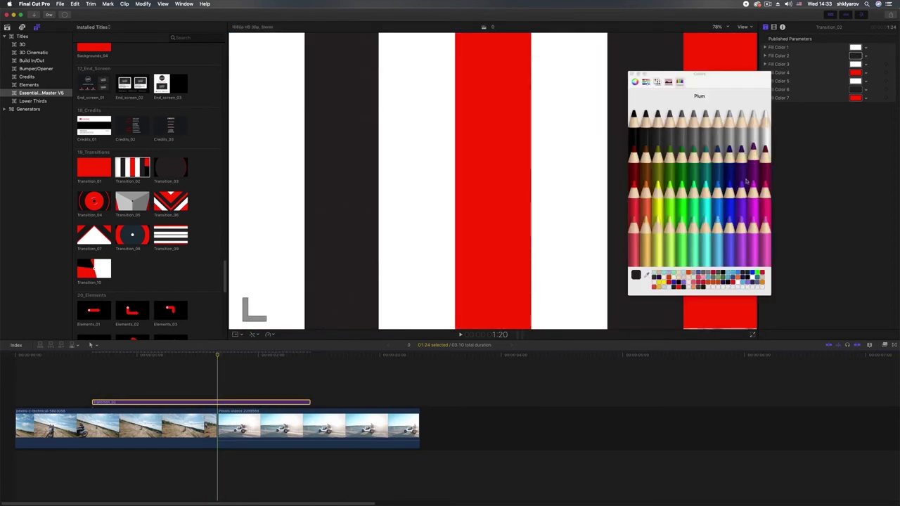
click(740, 166)
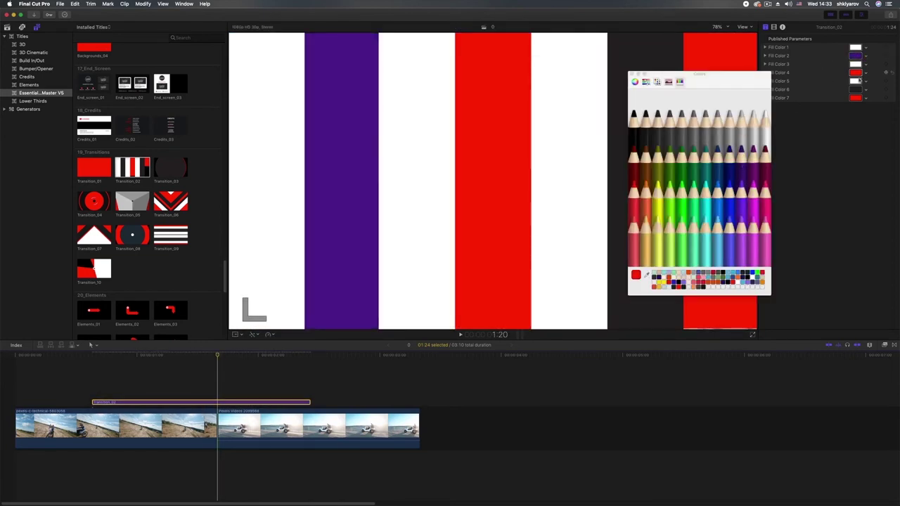
click(741, 170)
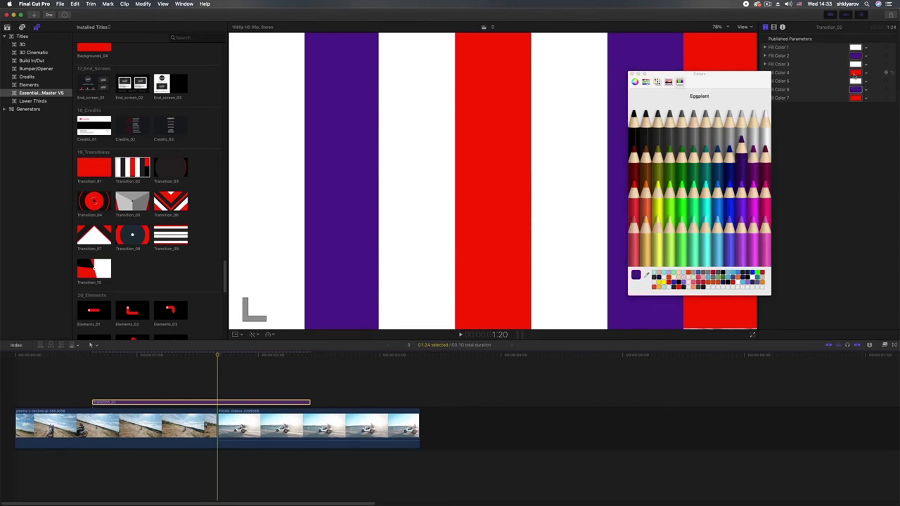
click(659, 176)
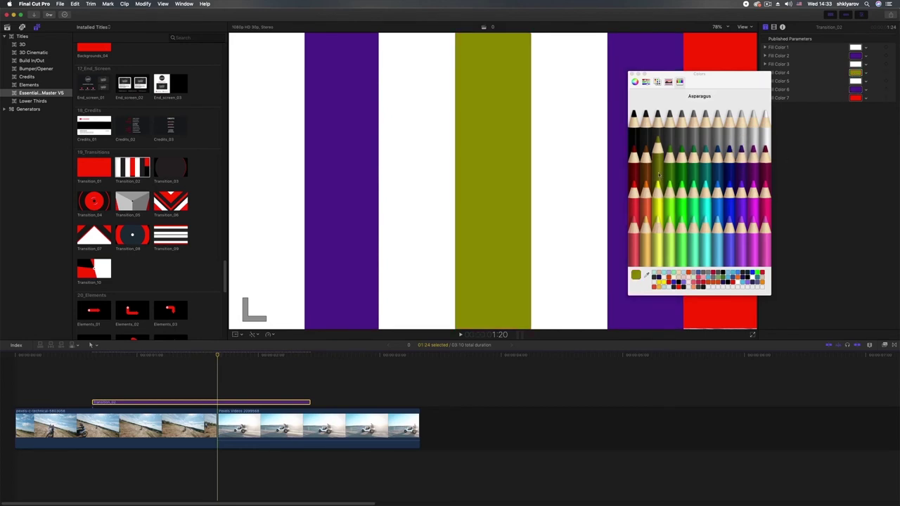
click(647, 174)
click(646, 141)
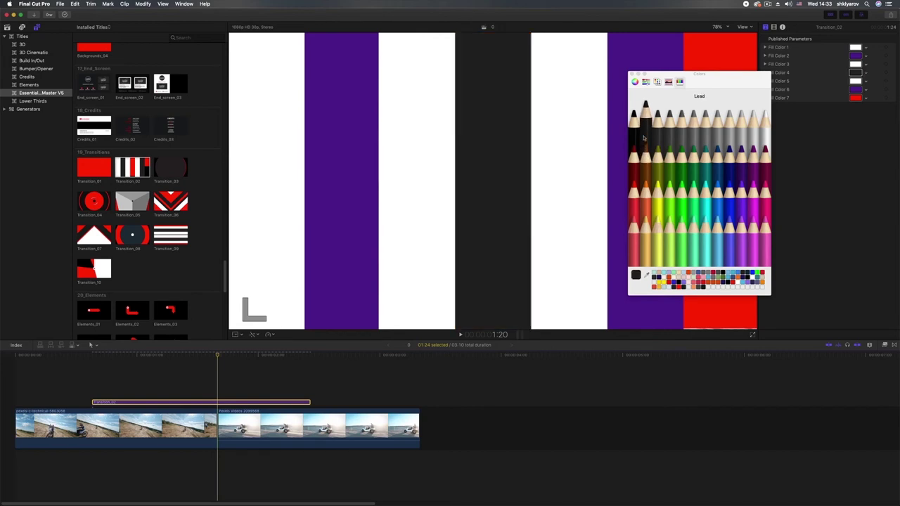
click(657, 136)
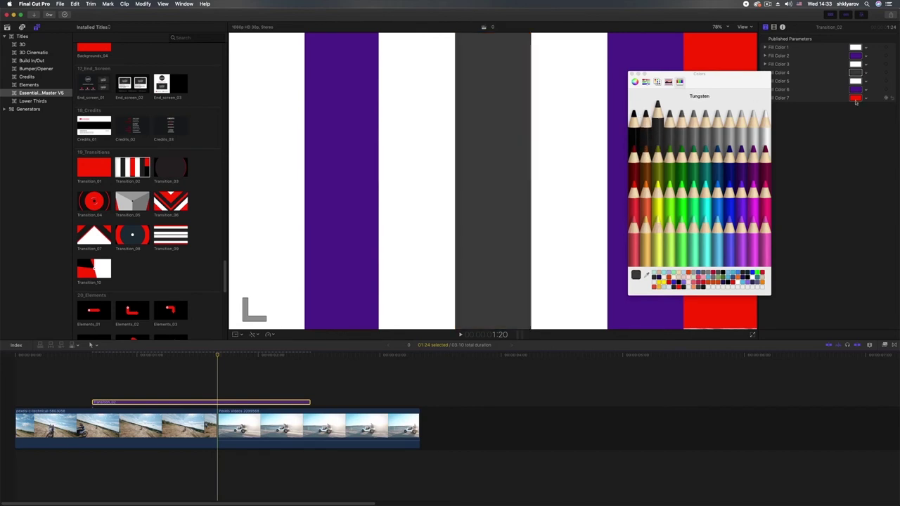
click(655, 133)
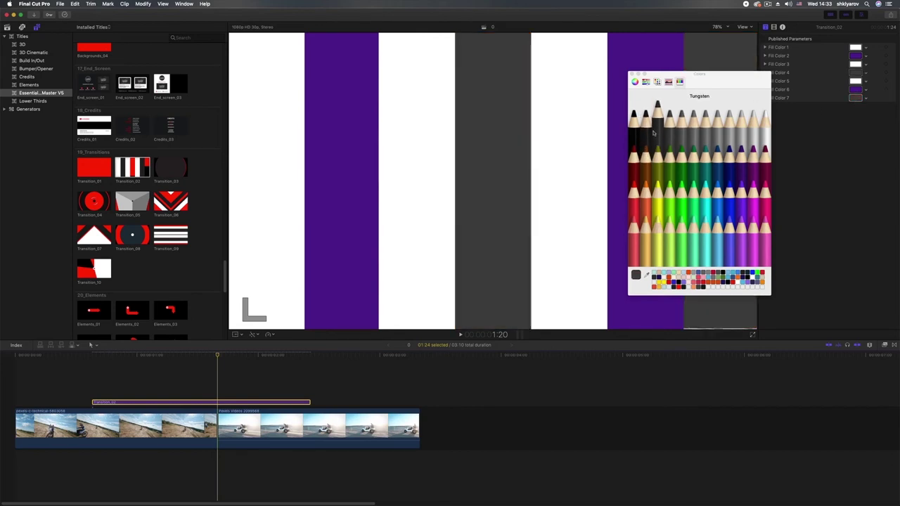
click(630, 73)
key(/)
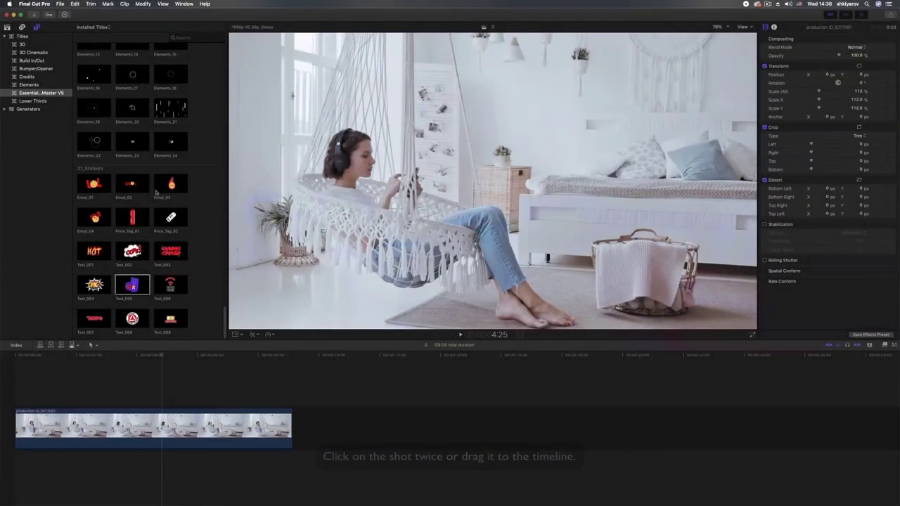
Add the Emoji_02 "COOL!" sticker, move it near the clip's start, preview it, and select it.
click(135, 188)
double_click(134, 187)
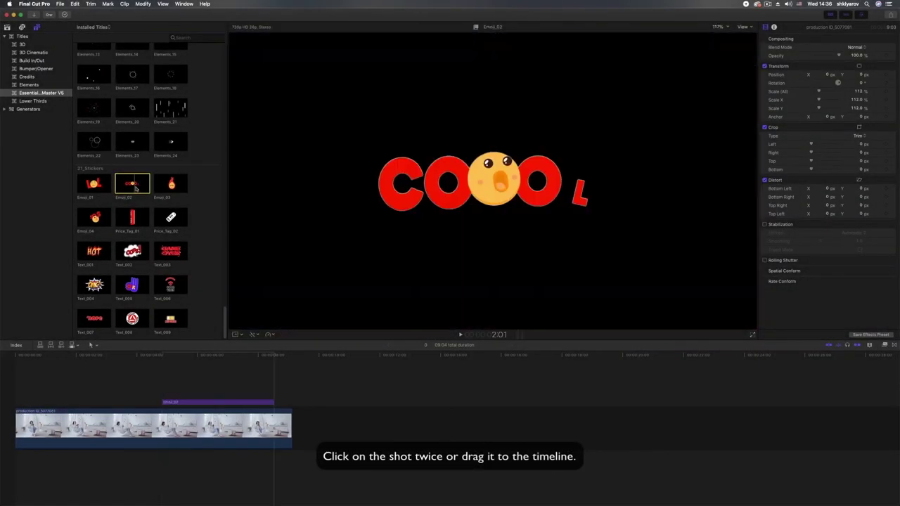
drag(173, 402, 56, 402)
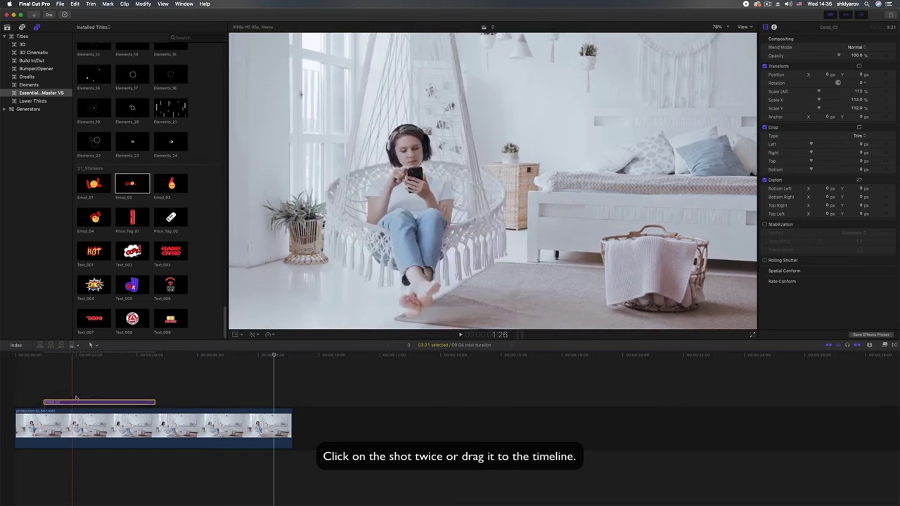
click(92, 378)
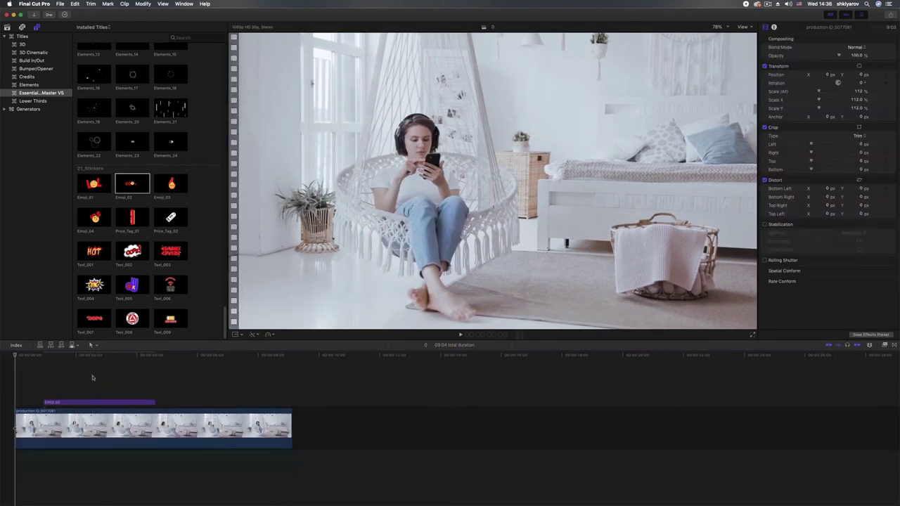
key(space)
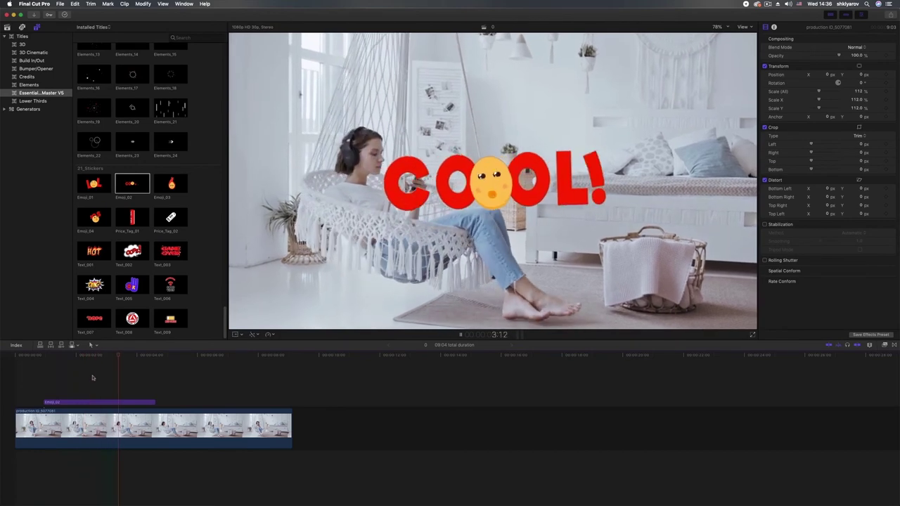
key(space)
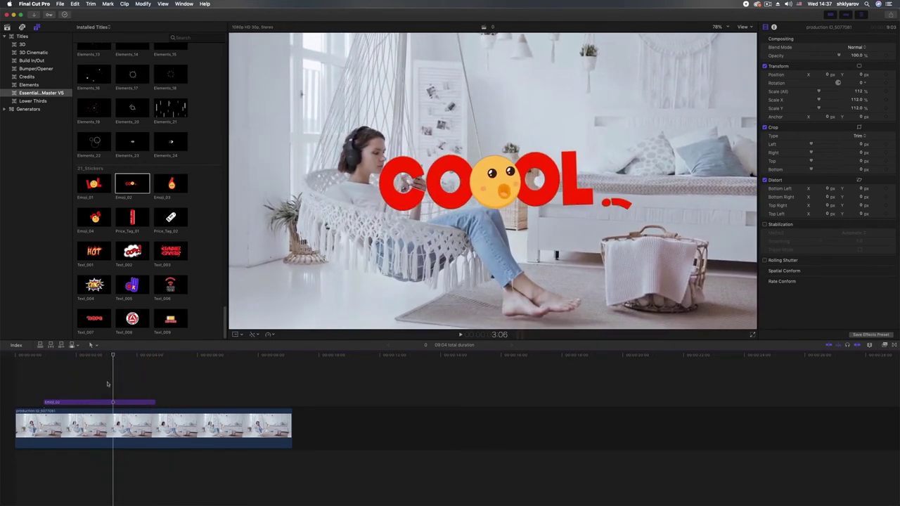
click(105, 403)
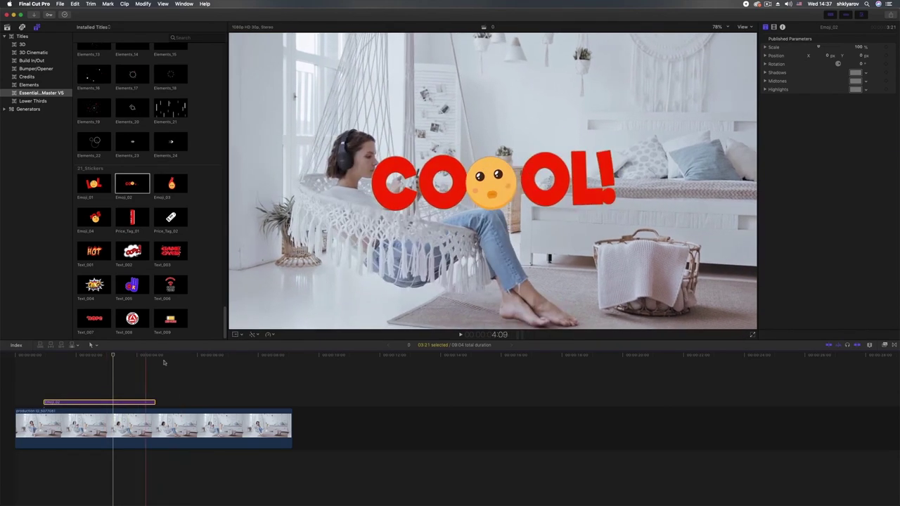
Scale the "COOL!" sticker to 54%, raise it slightly, and rotate it −13°.
click(235, 333)
drag(229, 328, 329, 273)
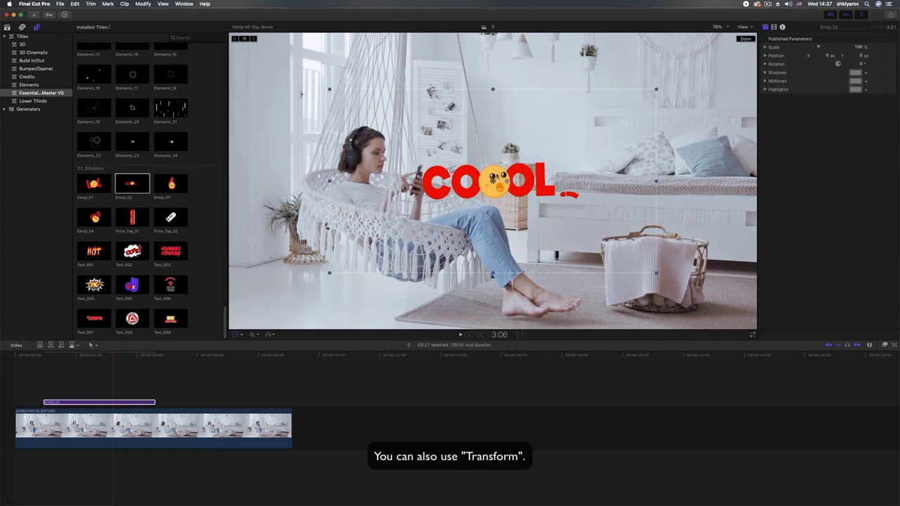
drag(492, 179, 508, 139)
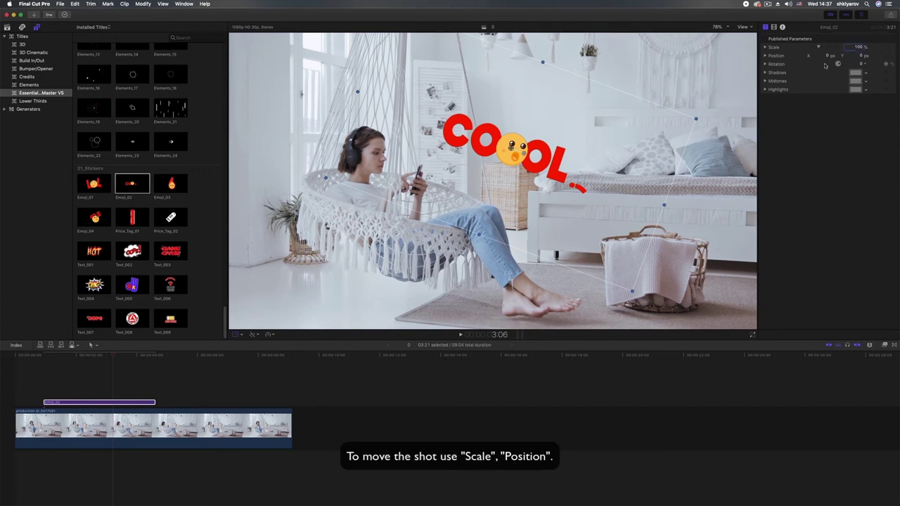
key(super+z)
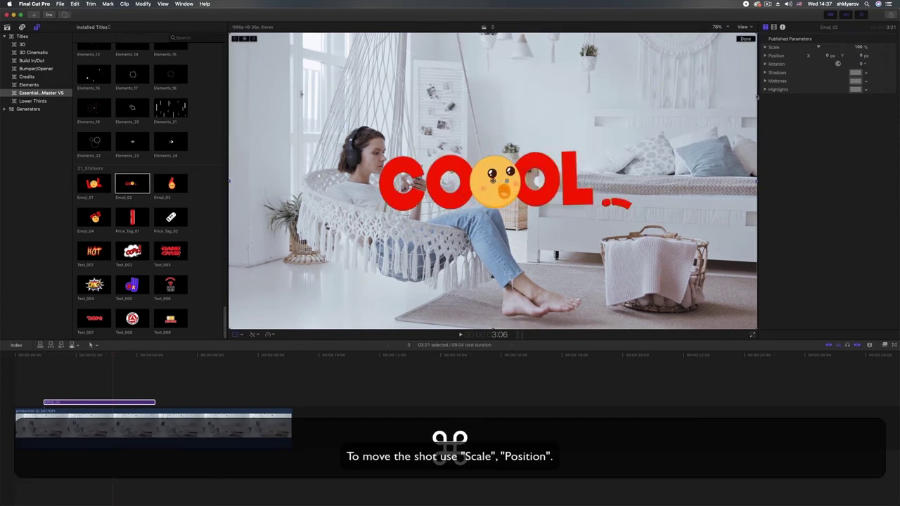
mouse_move(859, 63)
mouse_down()
mouse_move(857, 47)
mouse_move(863, 59)
mouse_up()
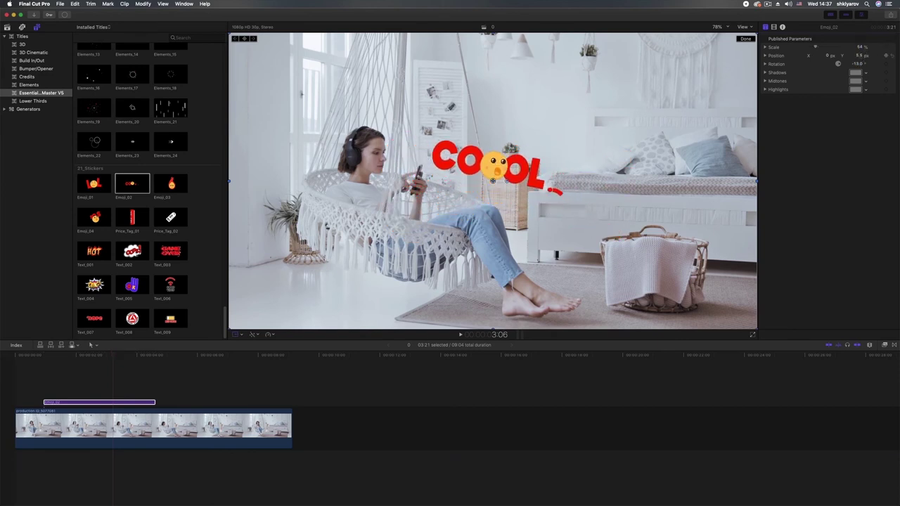
Give the COOL sticker pink shadows, black midtones and white highlights, then play it back.
click(854, 73)
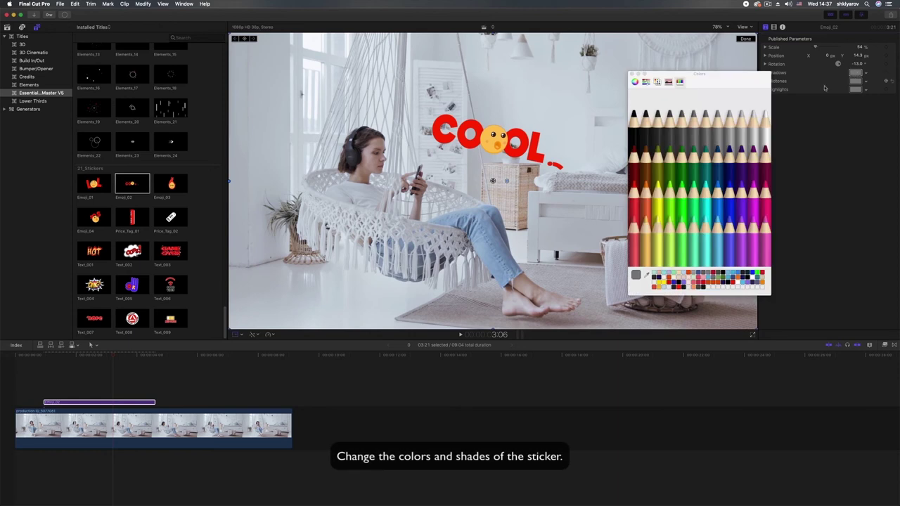
click(673, 217)
mouse_move(675, 219)
mouse_down()
mouse_move(686, 172)
mouse_move(763, 248)
mouse_up()
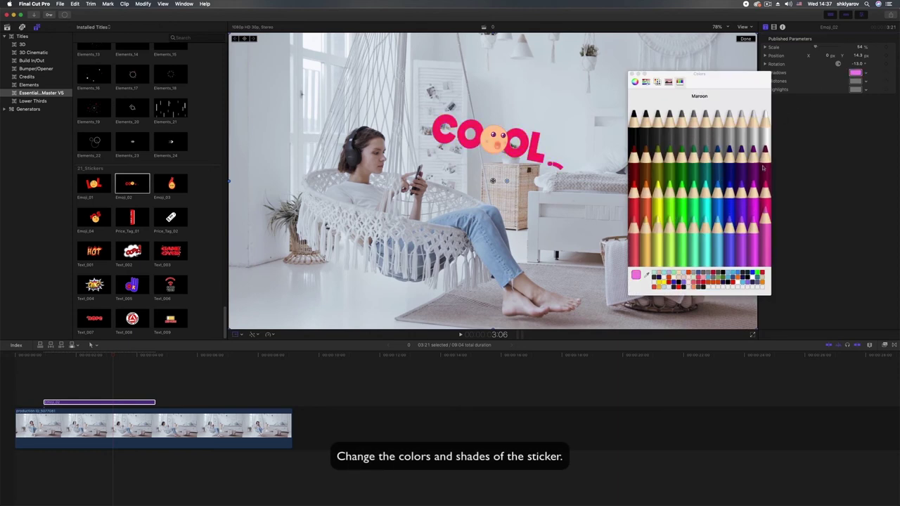
click(636, 129)
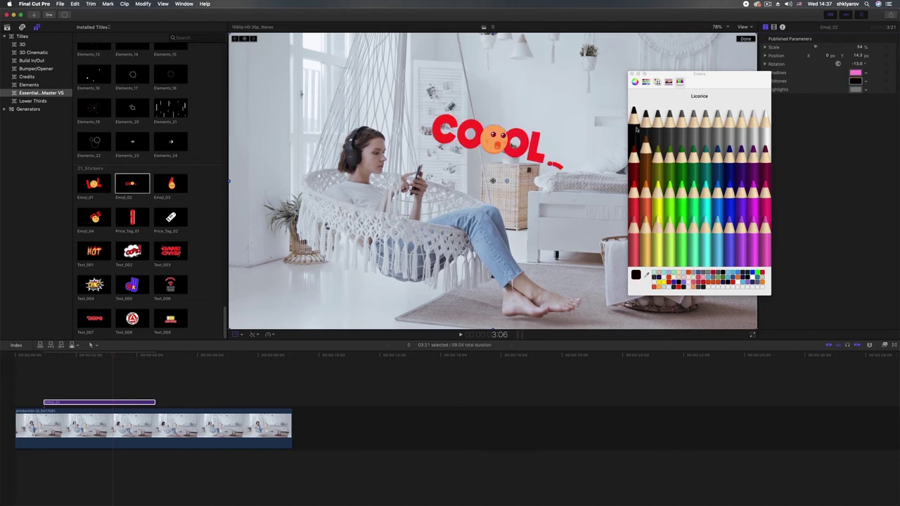
drag(705, 186, 729, 151)
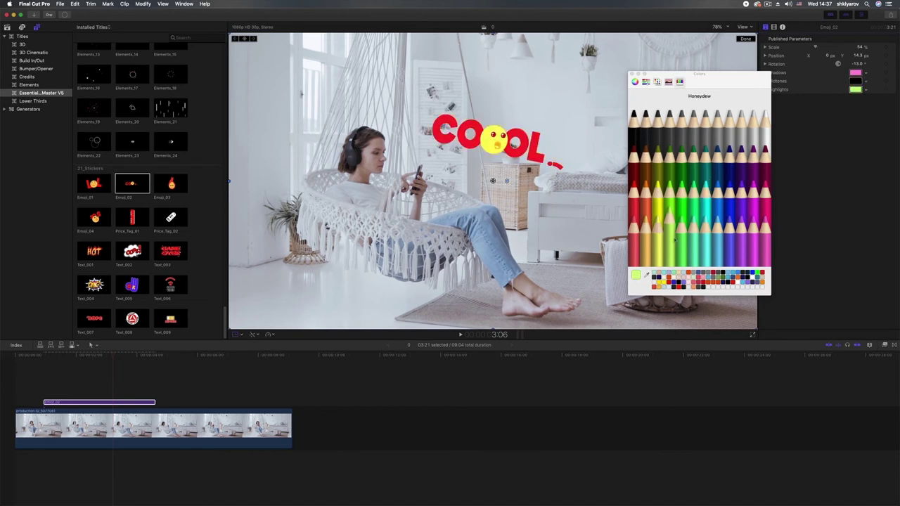
mouse_move(731, 190)
mouse_down()
mouse_move(640, 132)
mouse_move(766, 134)
mouse_up()
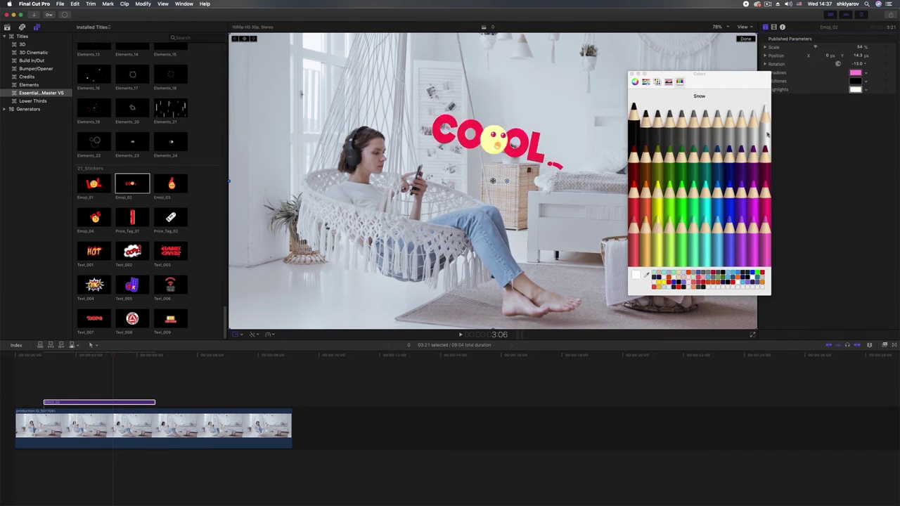
click(631, 73)
key(space)
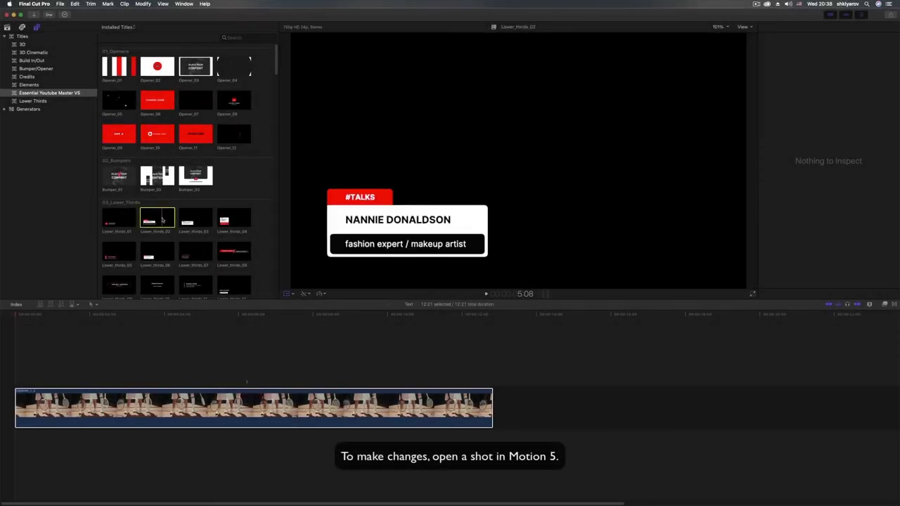
Open the Lower_thirds_02 title from the Titles browser in Motion.
right_click(162, 220)
click(185, 234)
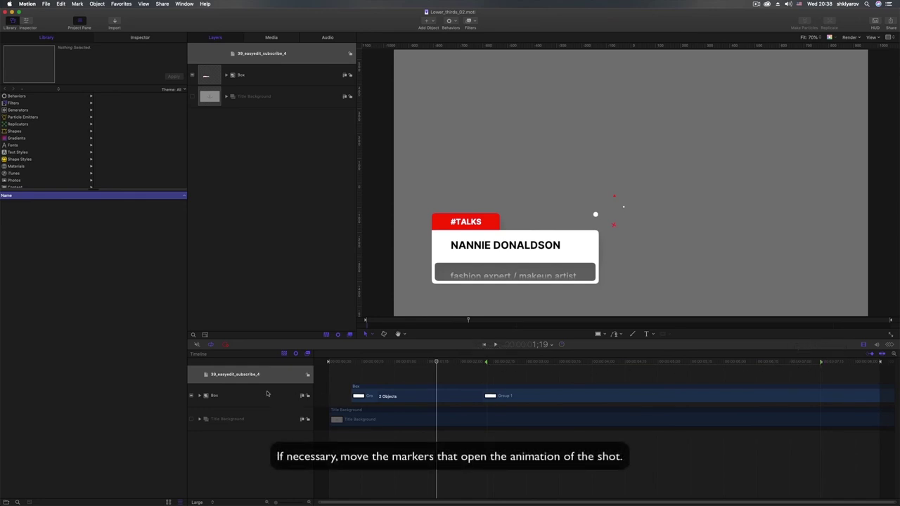
Expand the Box group, select Group 1 and scrub through the lower-third animation.
click(228, 396)
click(199, 396)
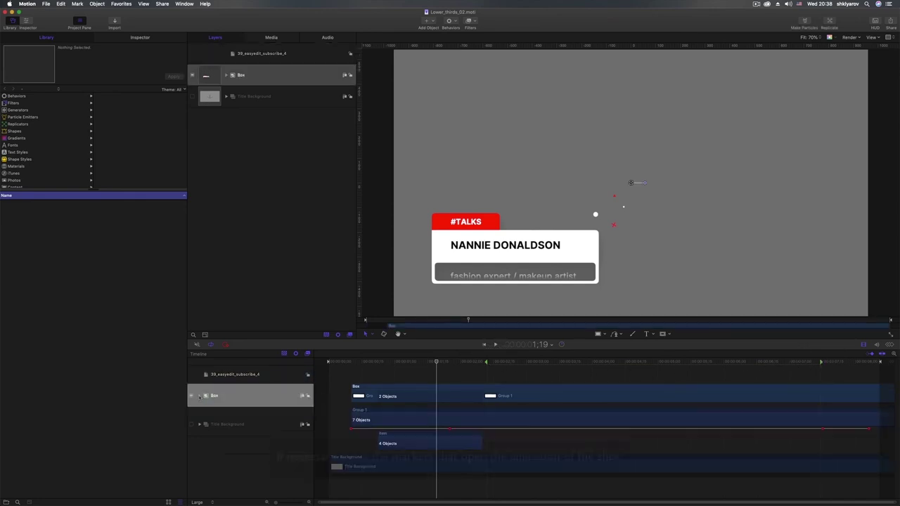
click(225, 418)
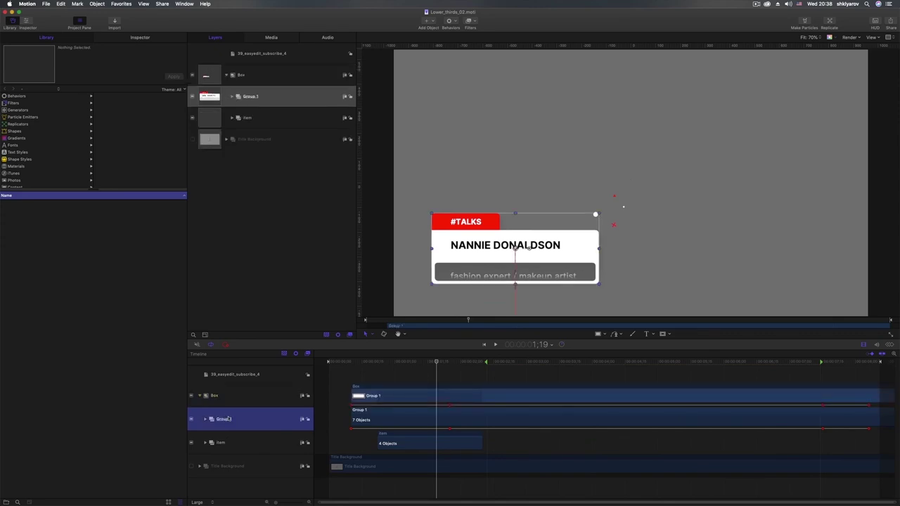
mouse_move(350, 365)
mouse_down()
mouse_move(444, 368)
mouse_move(456, 383)
mouse_up()
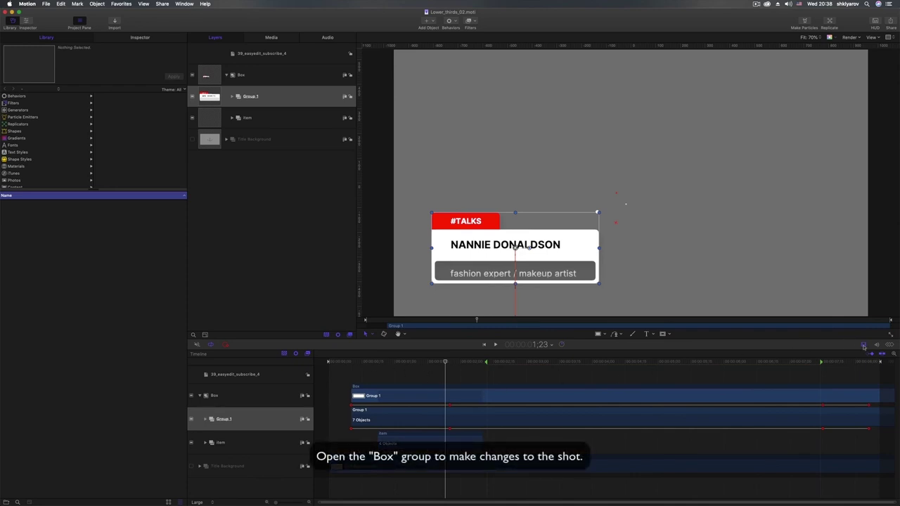
Reshape the start of Group 1's Transform.Position.Y curve in the Keyframe Editor.
click(894, 345)
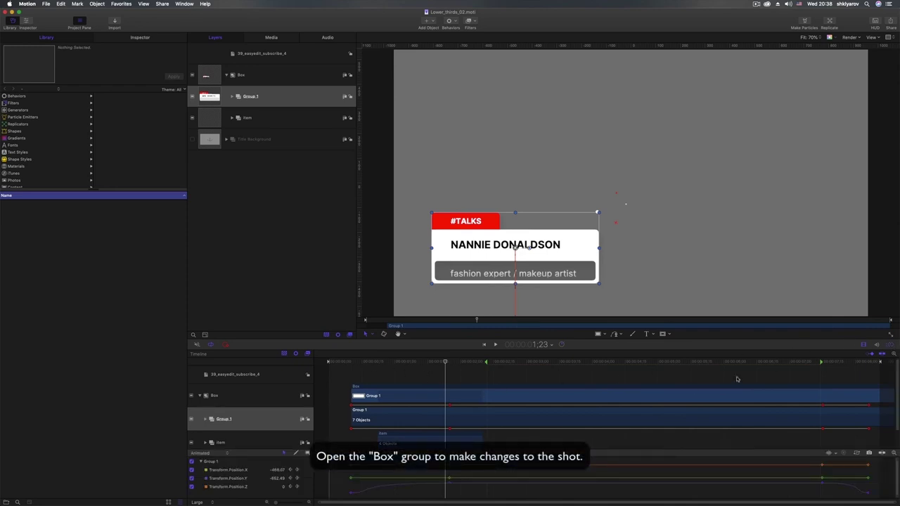
click(450, 485)
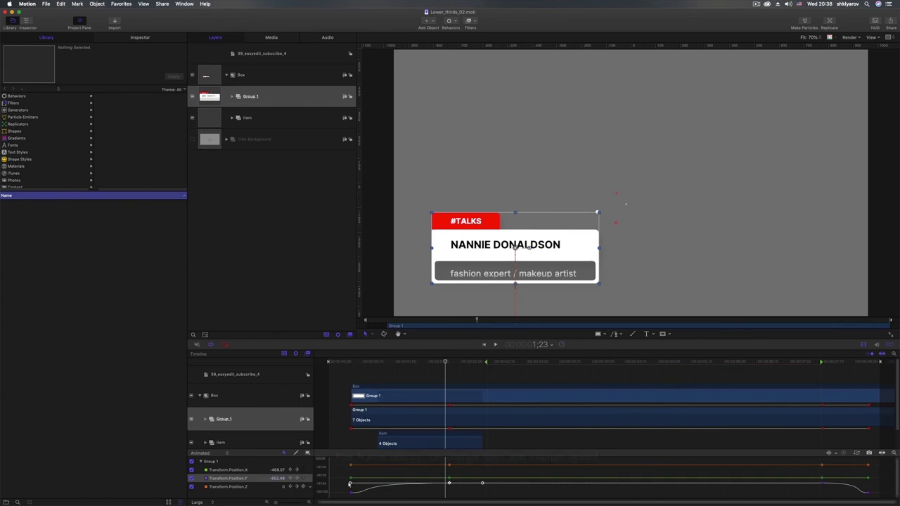
drag(350, 483, 380, 485)
Replay the lower-third animation from the start to check the new easing.
mouse_move(349, 361)
mouse_down()
mouse_move(419, 374)
mouse_move(346, 383)
mouse_up()
click(337, 392)
key(space)
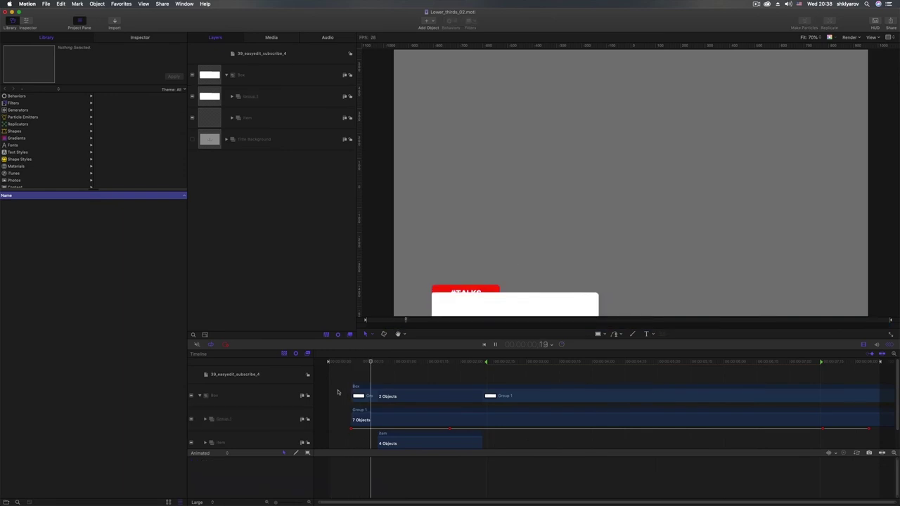
key(super)
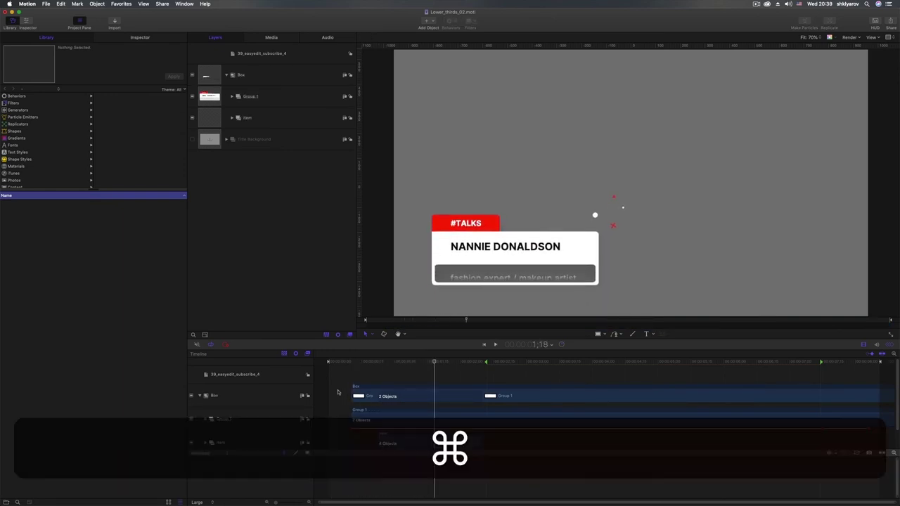
key(Home)
key(space)
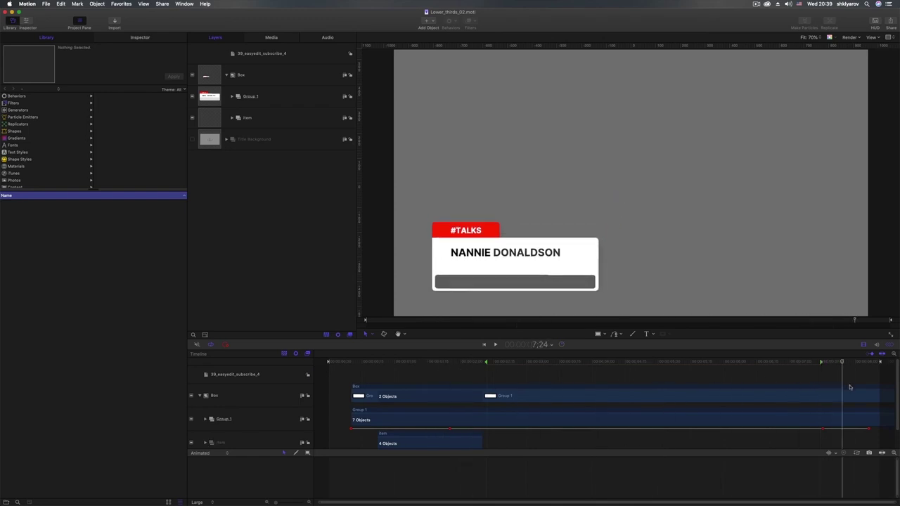
Close the Keyframe Editor and show Group 1's keyframes in the timeline.
click(404, 421)
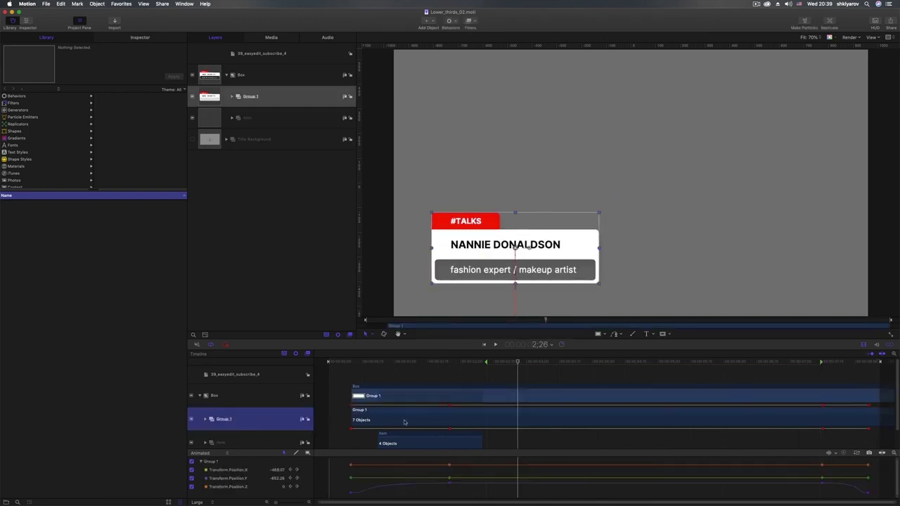
click(888, 345)
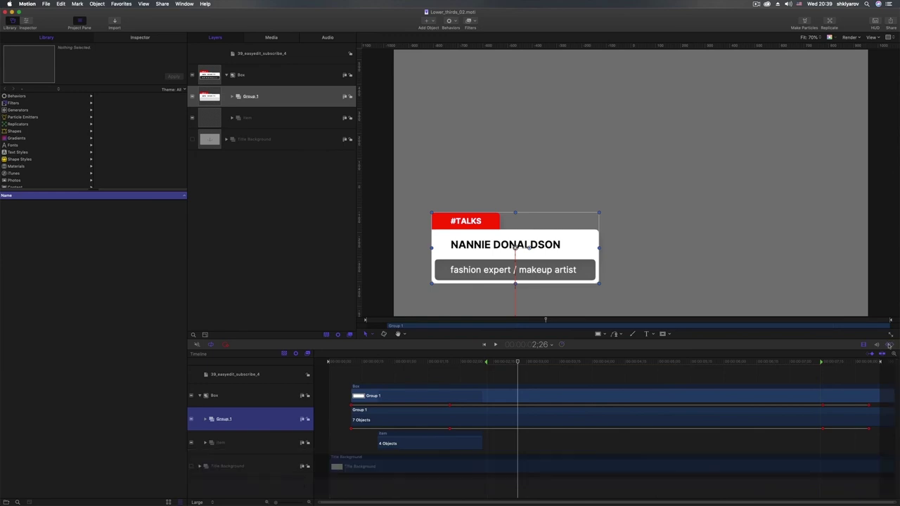
click(419, 428)
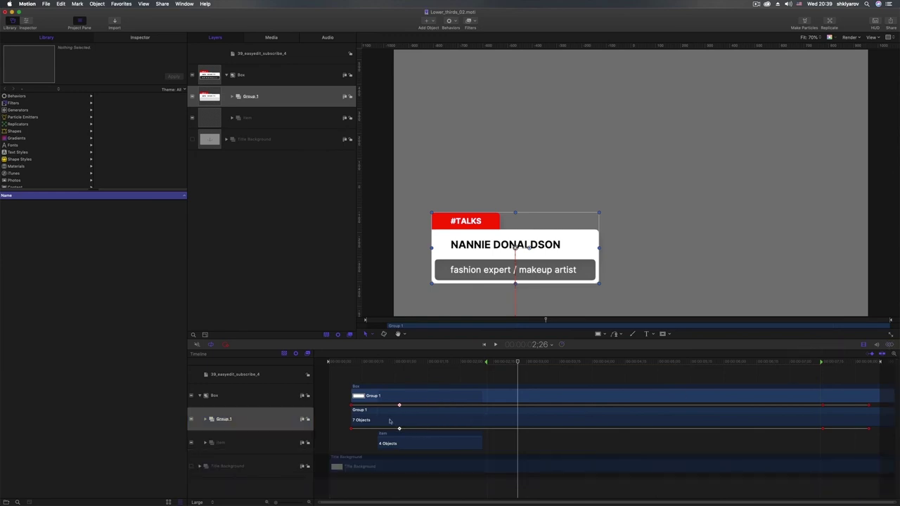
Replay the title animation and scrub to where the subtitle appears.
drag(345, 363, 348, 364)
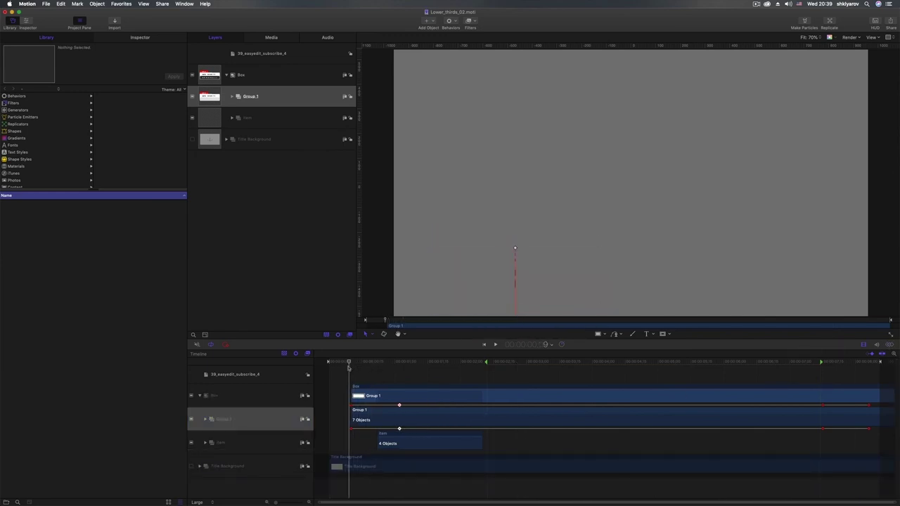
click(339, 374)
key(space)
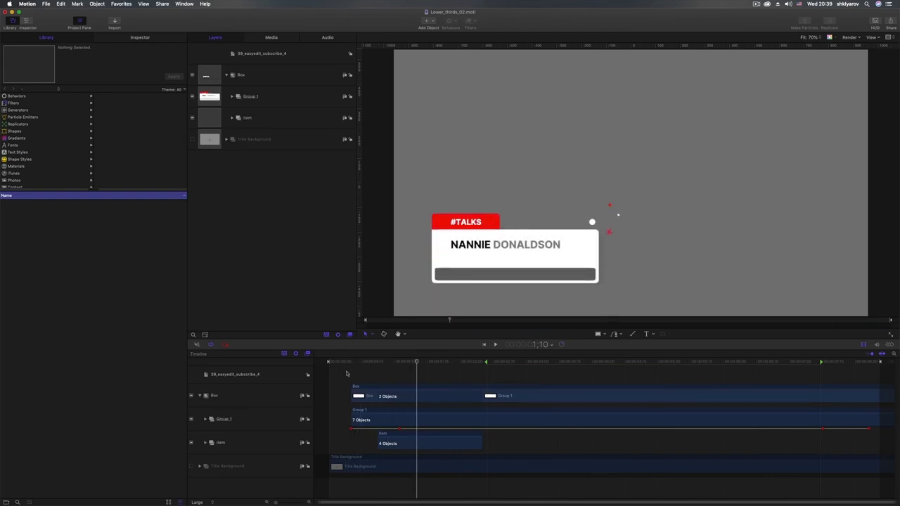
key(space)
click(345, 363)
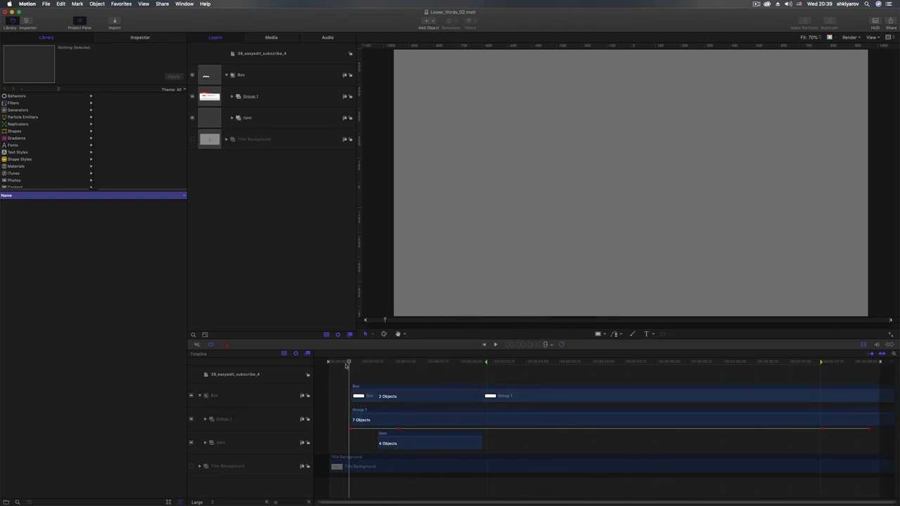
key(space)
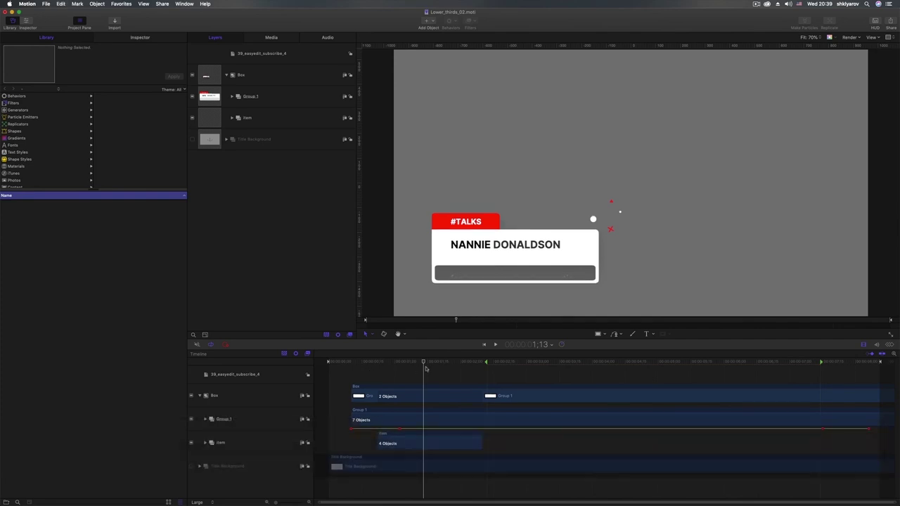
drag(425, 368, 436, 366)
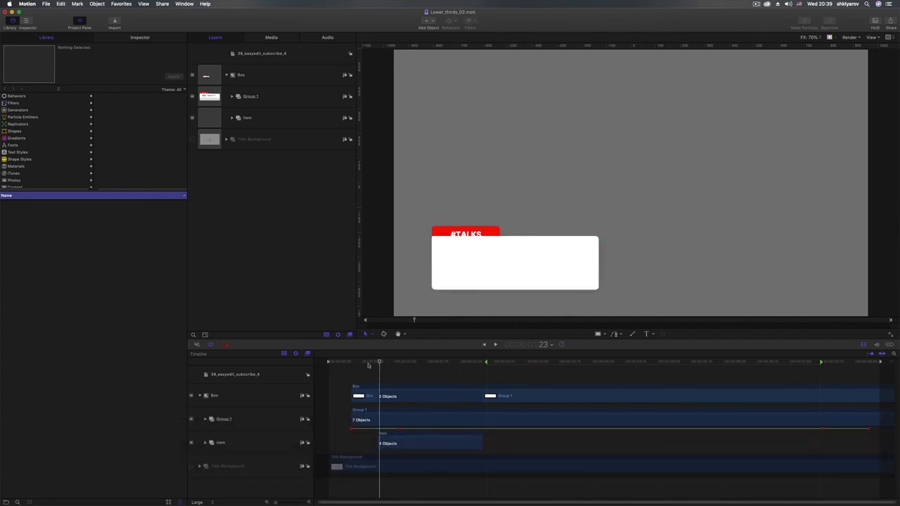
Try moving the name text toward the box's top-left corner, then undo it.
click(210, 420)
click(243, 394)
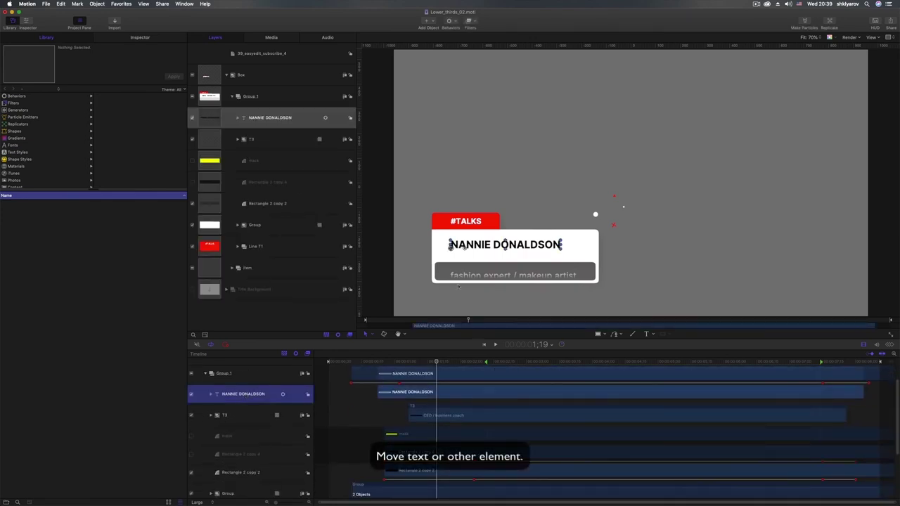
drag(450, 245, 433, 240)
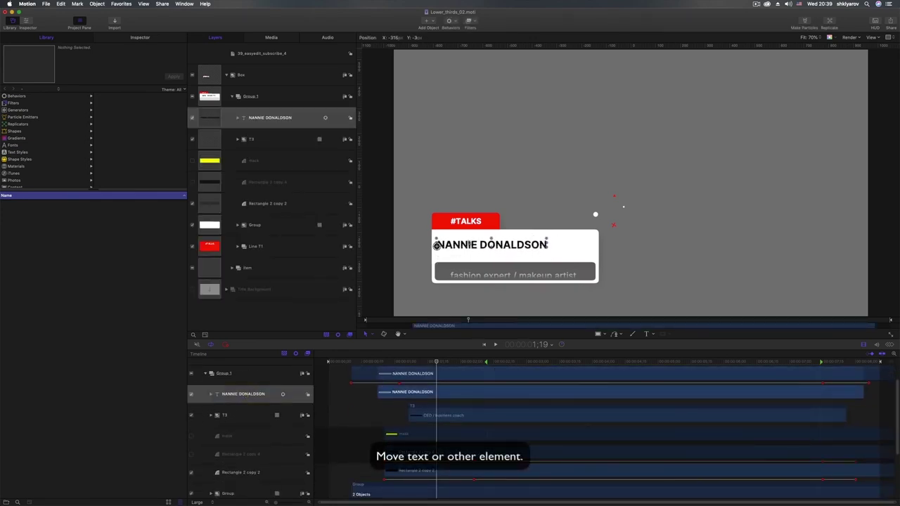
drag(344, 362, 450, 370)
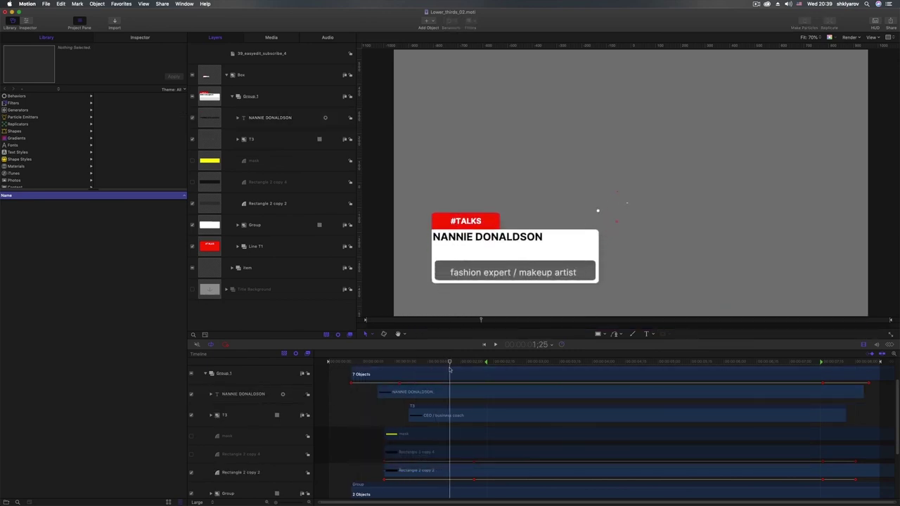
key(super+z)
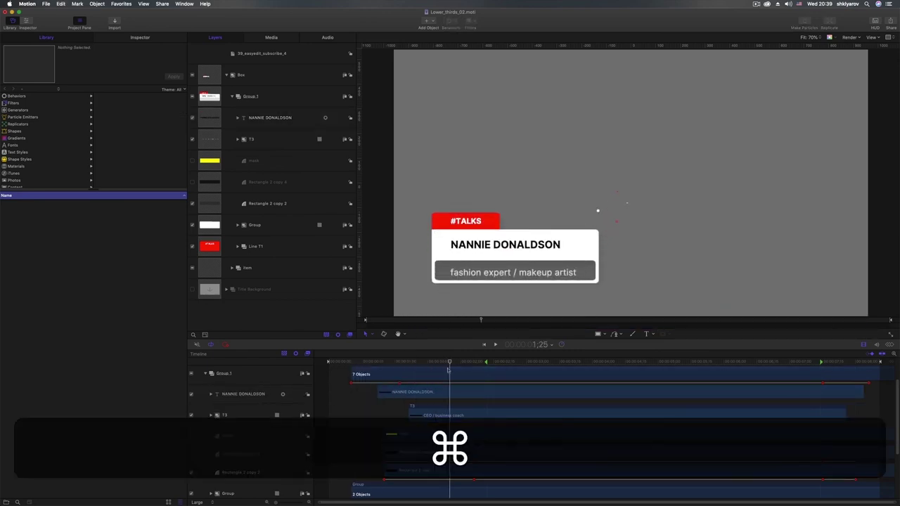
Shift the 'fashion expert / makeup artist' subtitle in T3 right within its grey bar and preview.
click(278, 415)
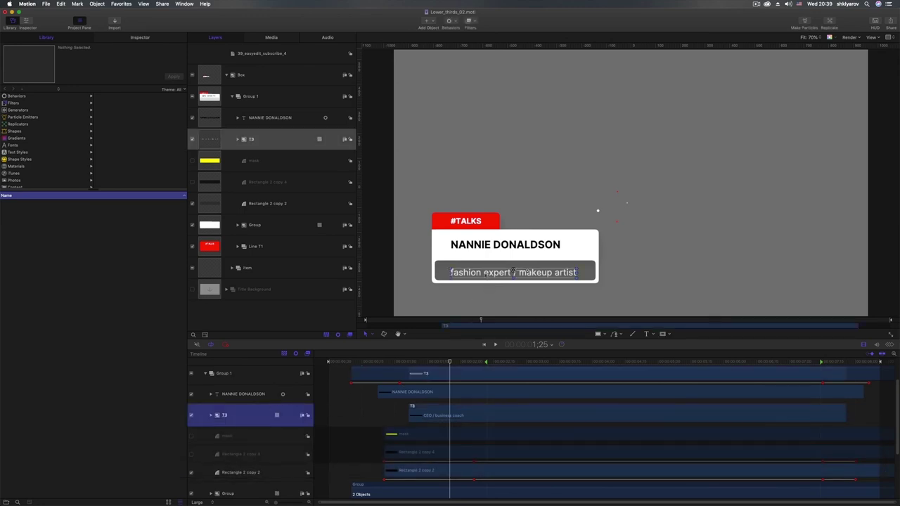
click(210, 416)
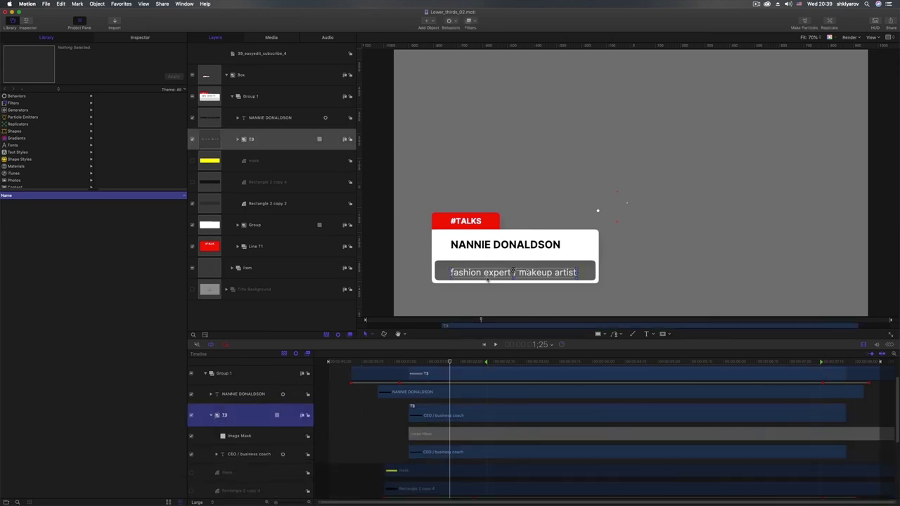
mouse_move(487, 279)
mouse_down()
mouse_move(500, 268)
mouse_move(529, 269)
mouse_up()
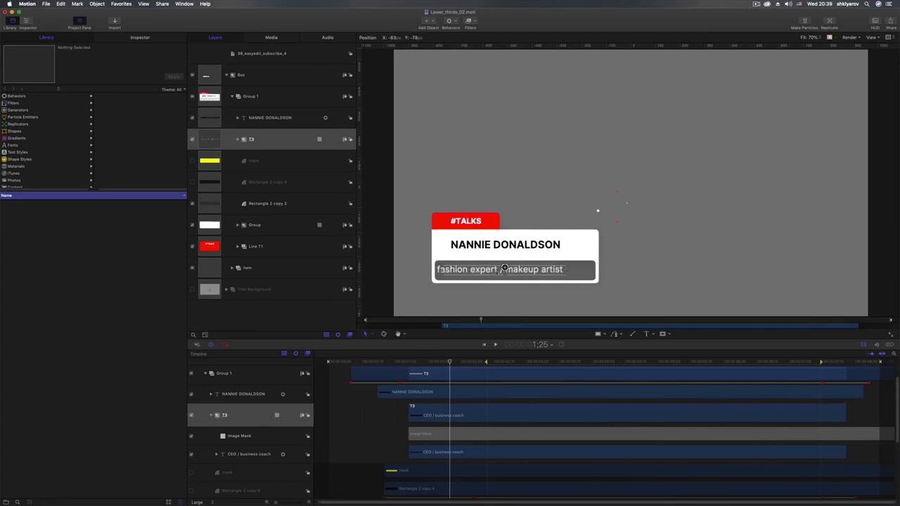
click(373, 440)
mouse_move(450, 362)
mouse_down()
mouse_move(427, 364)
mouse_move(583, 371)
mouse_up()
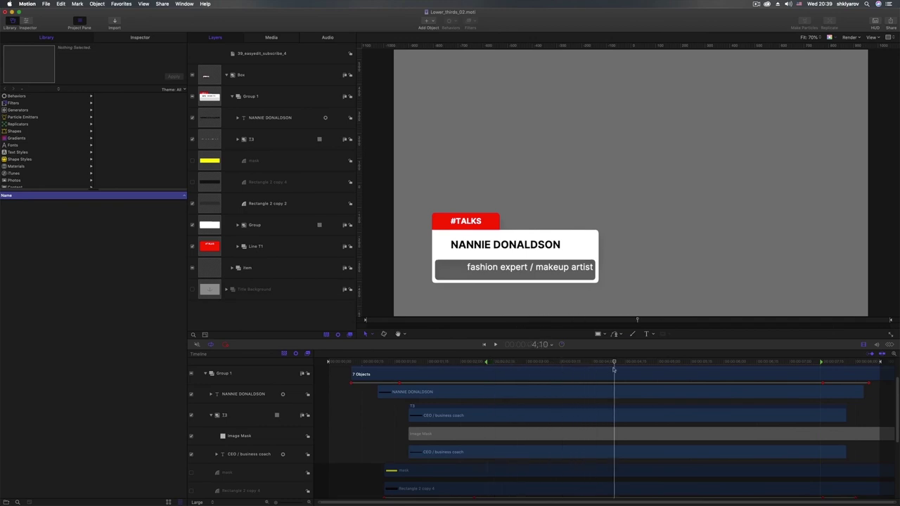
click(236, 395)
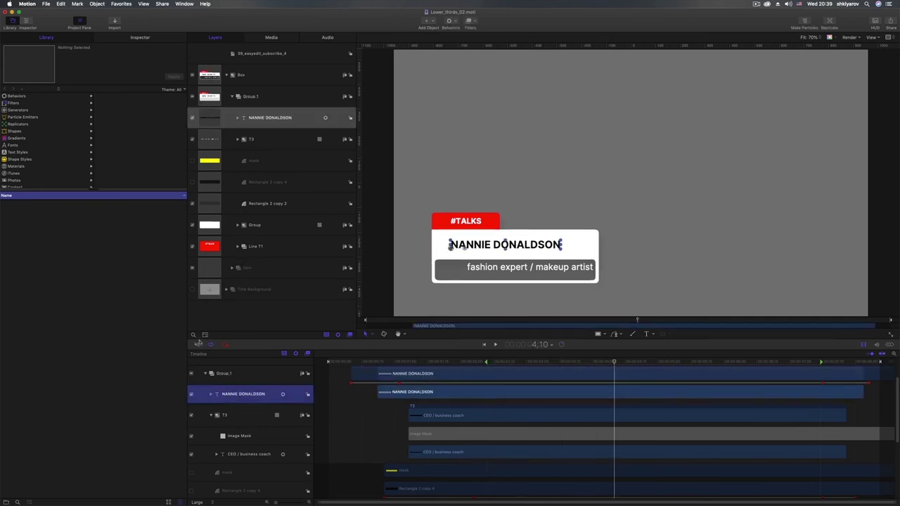
Publish the name text layer's Font parameter from the Text inspector.
click(25, 23)
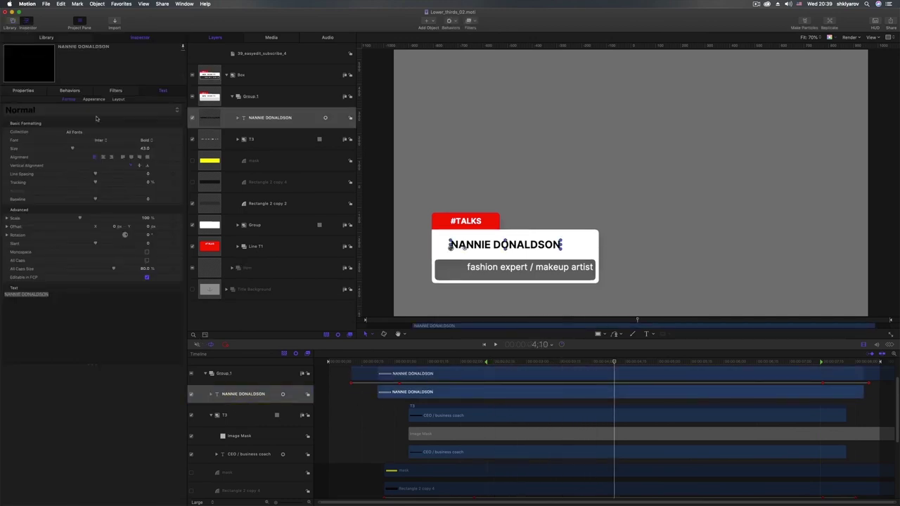
click(177, 140)
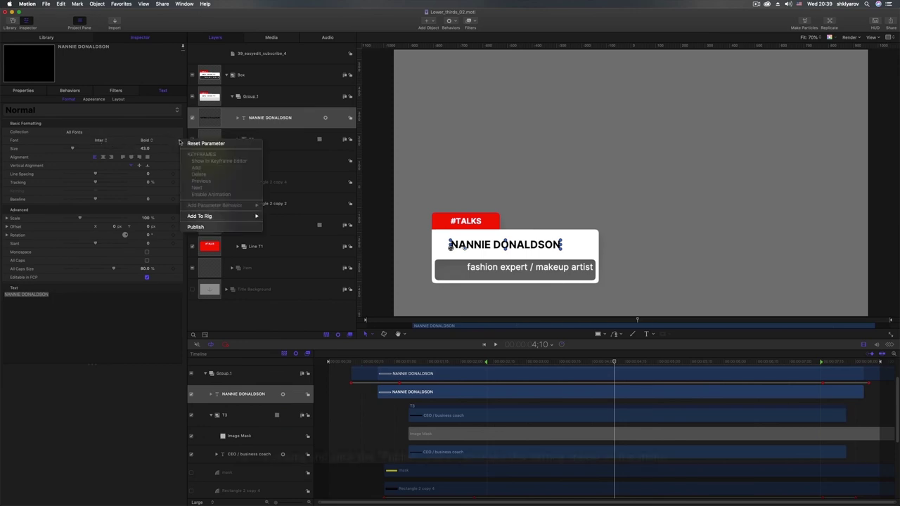
click(203, 227)
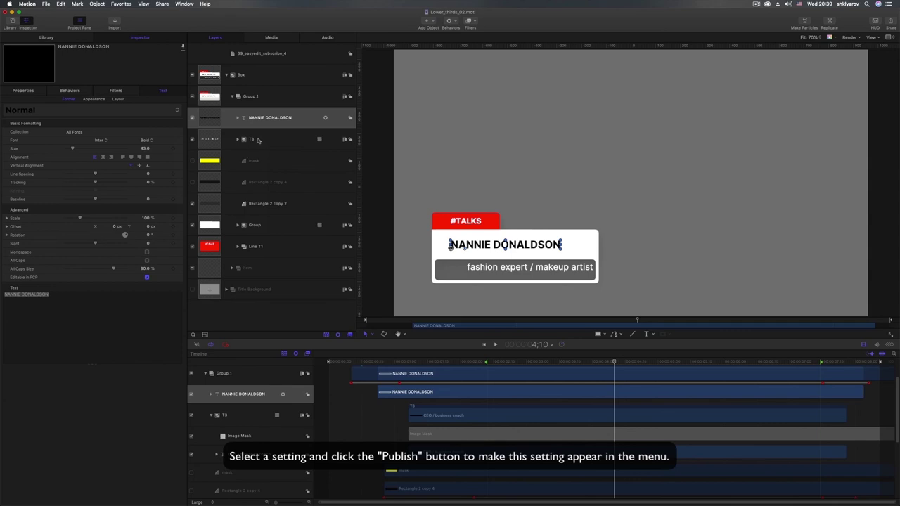
Set the published Font to Inter Regular, then unpublish the Font parameter.
click(257, 56)
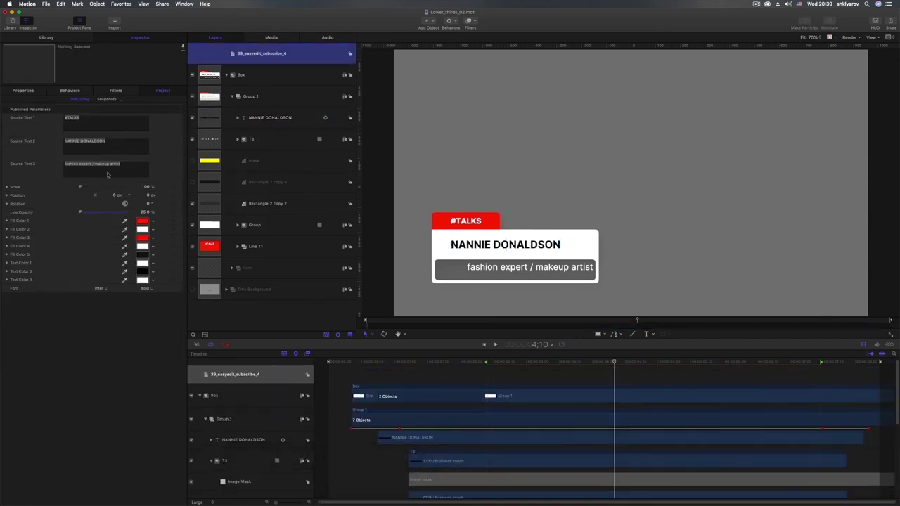
click(100, 289)
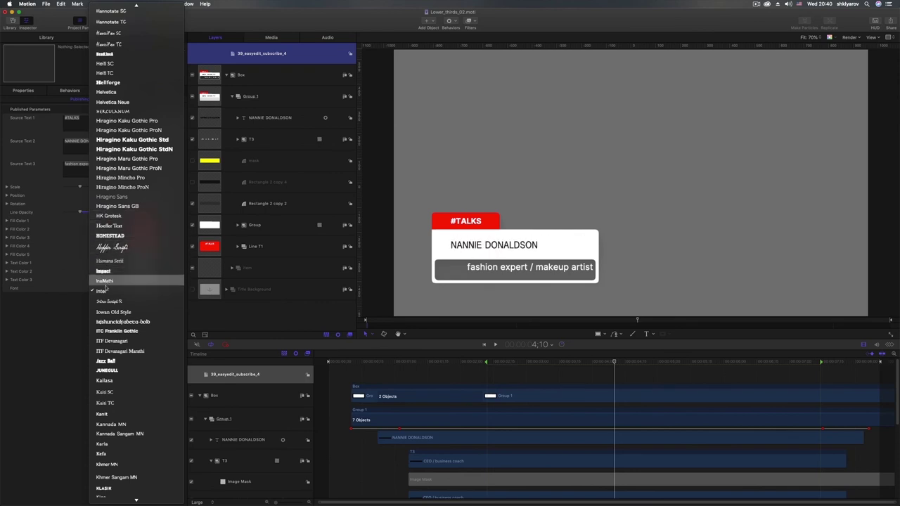
click(103, 291)
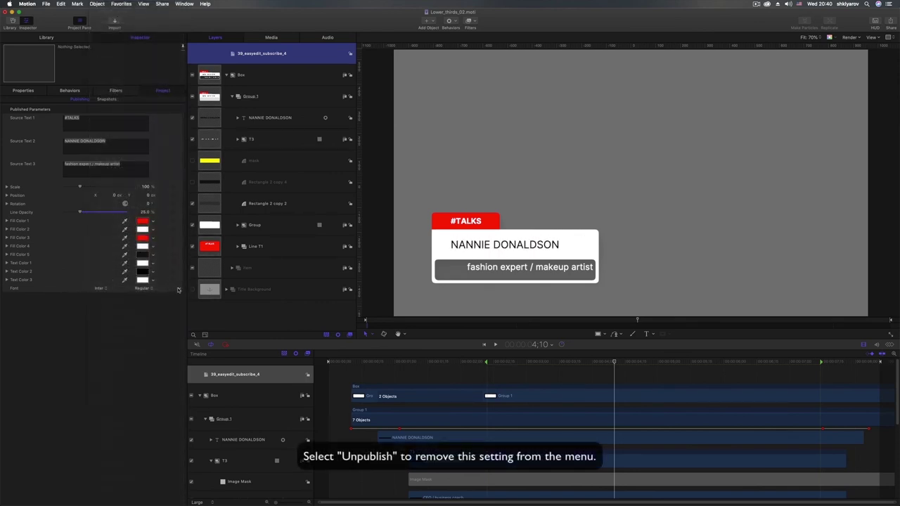
click(178, 290)
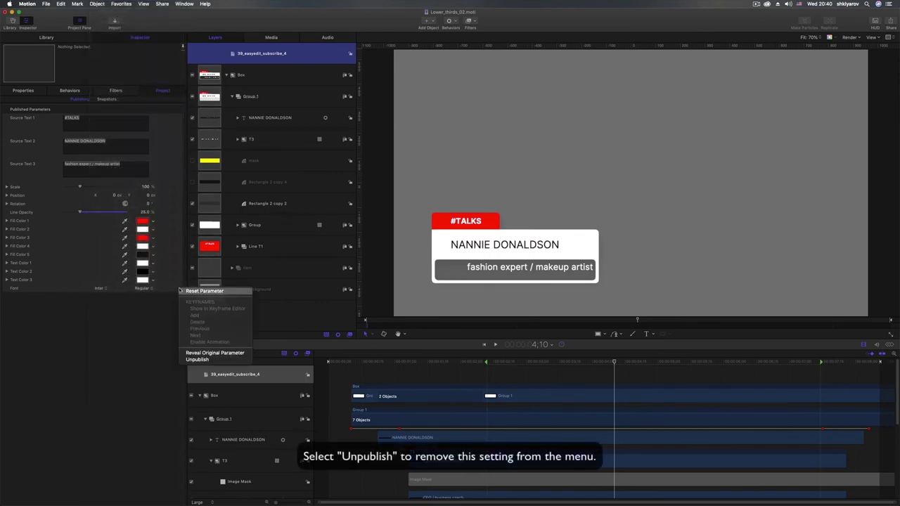
click(198, 359)
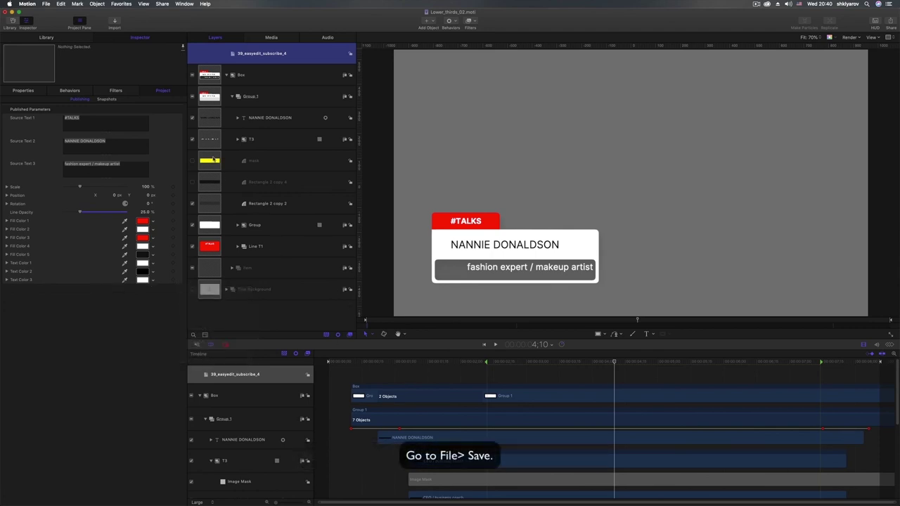
Save the lower-third project via File > Save.
click(46, 4)
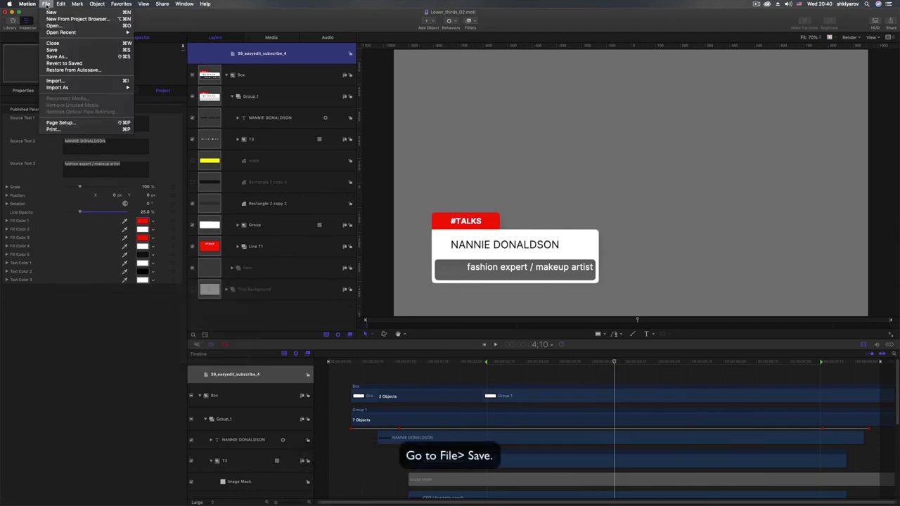